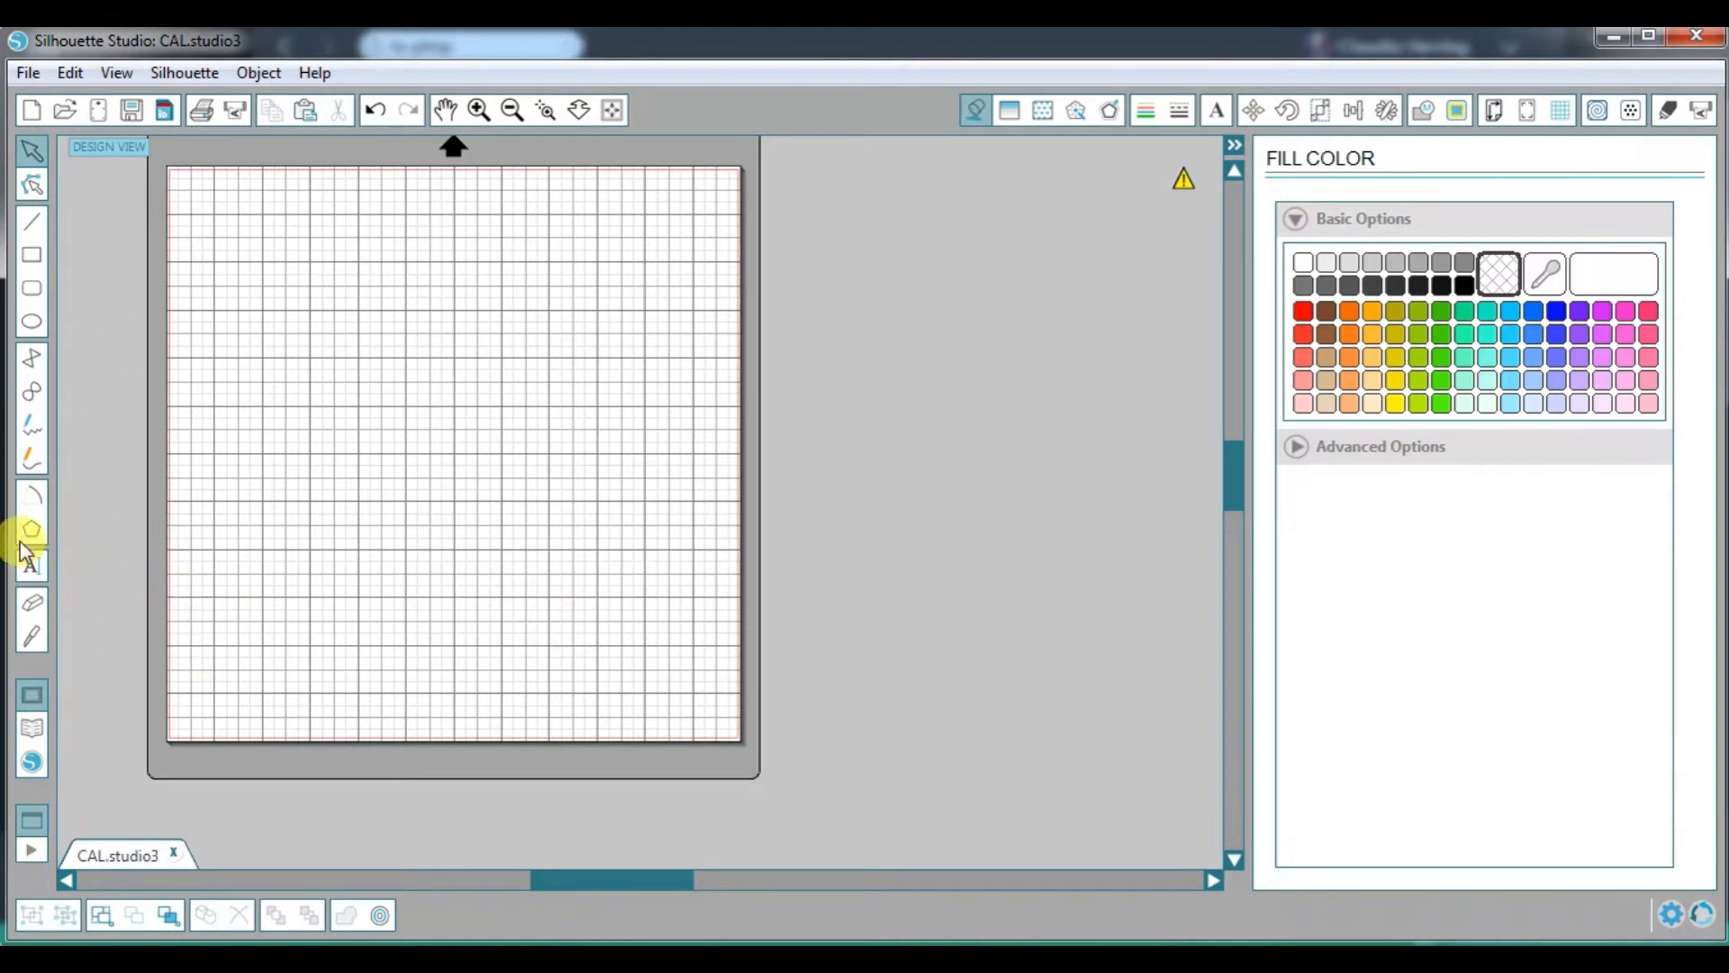
Step: Add the text "WASCO" in the upper middle of the page
left_click(33, 569)
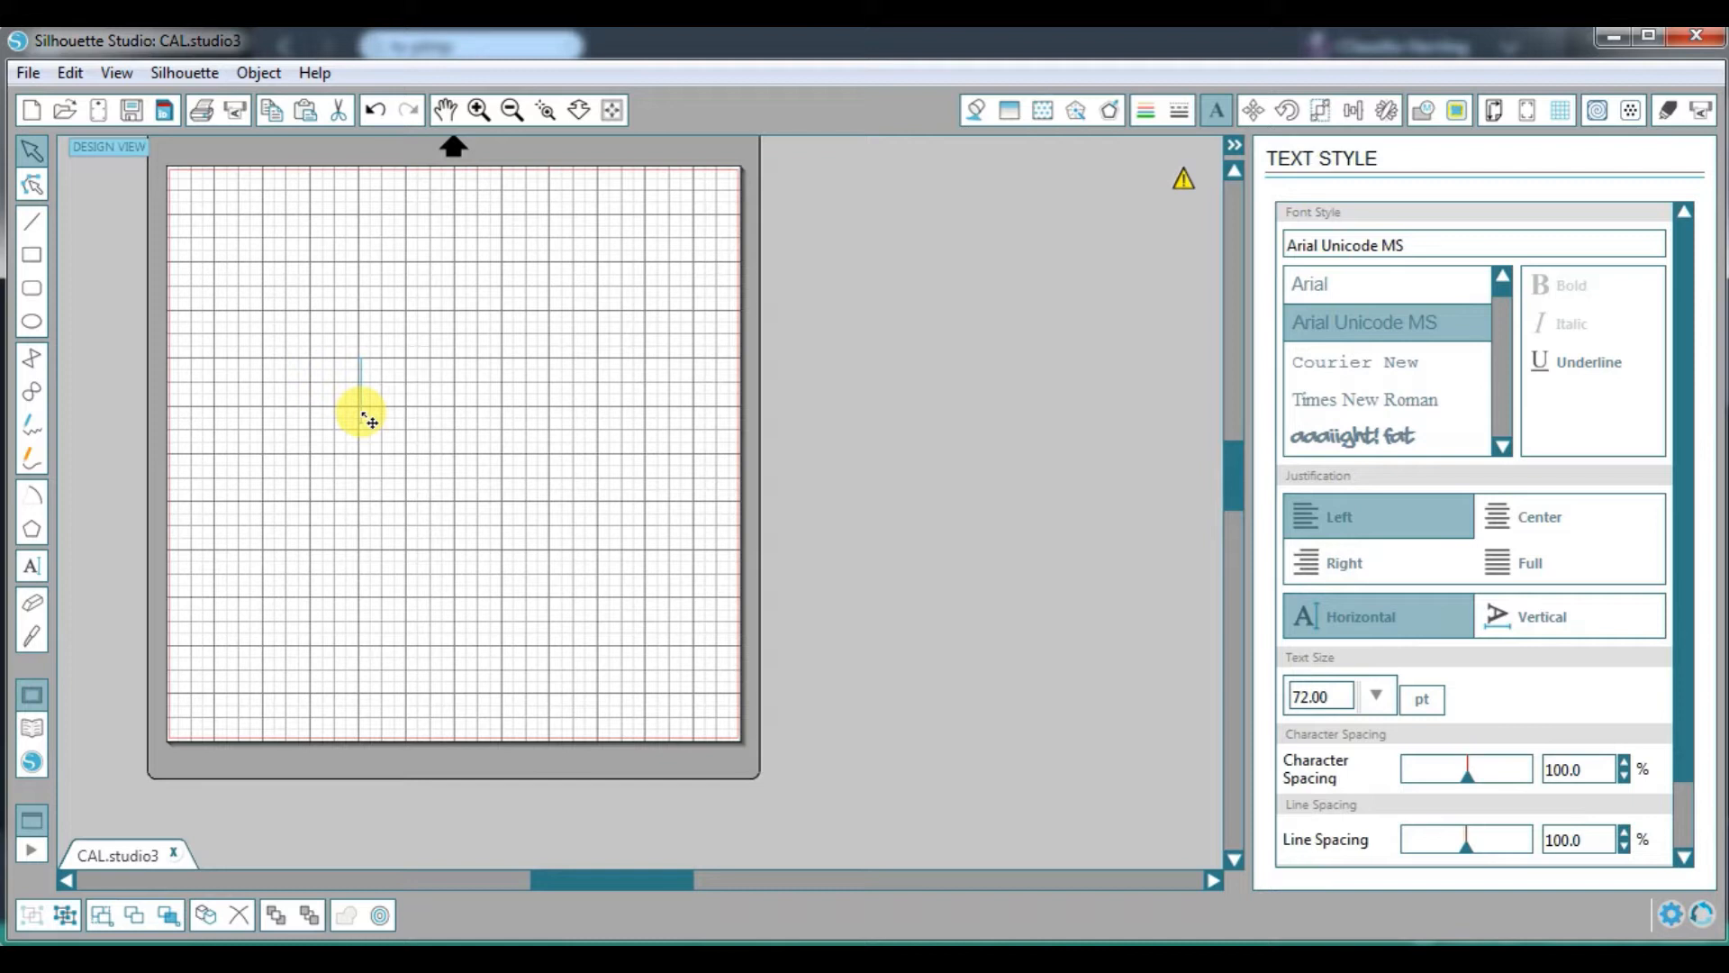
type("WAS")
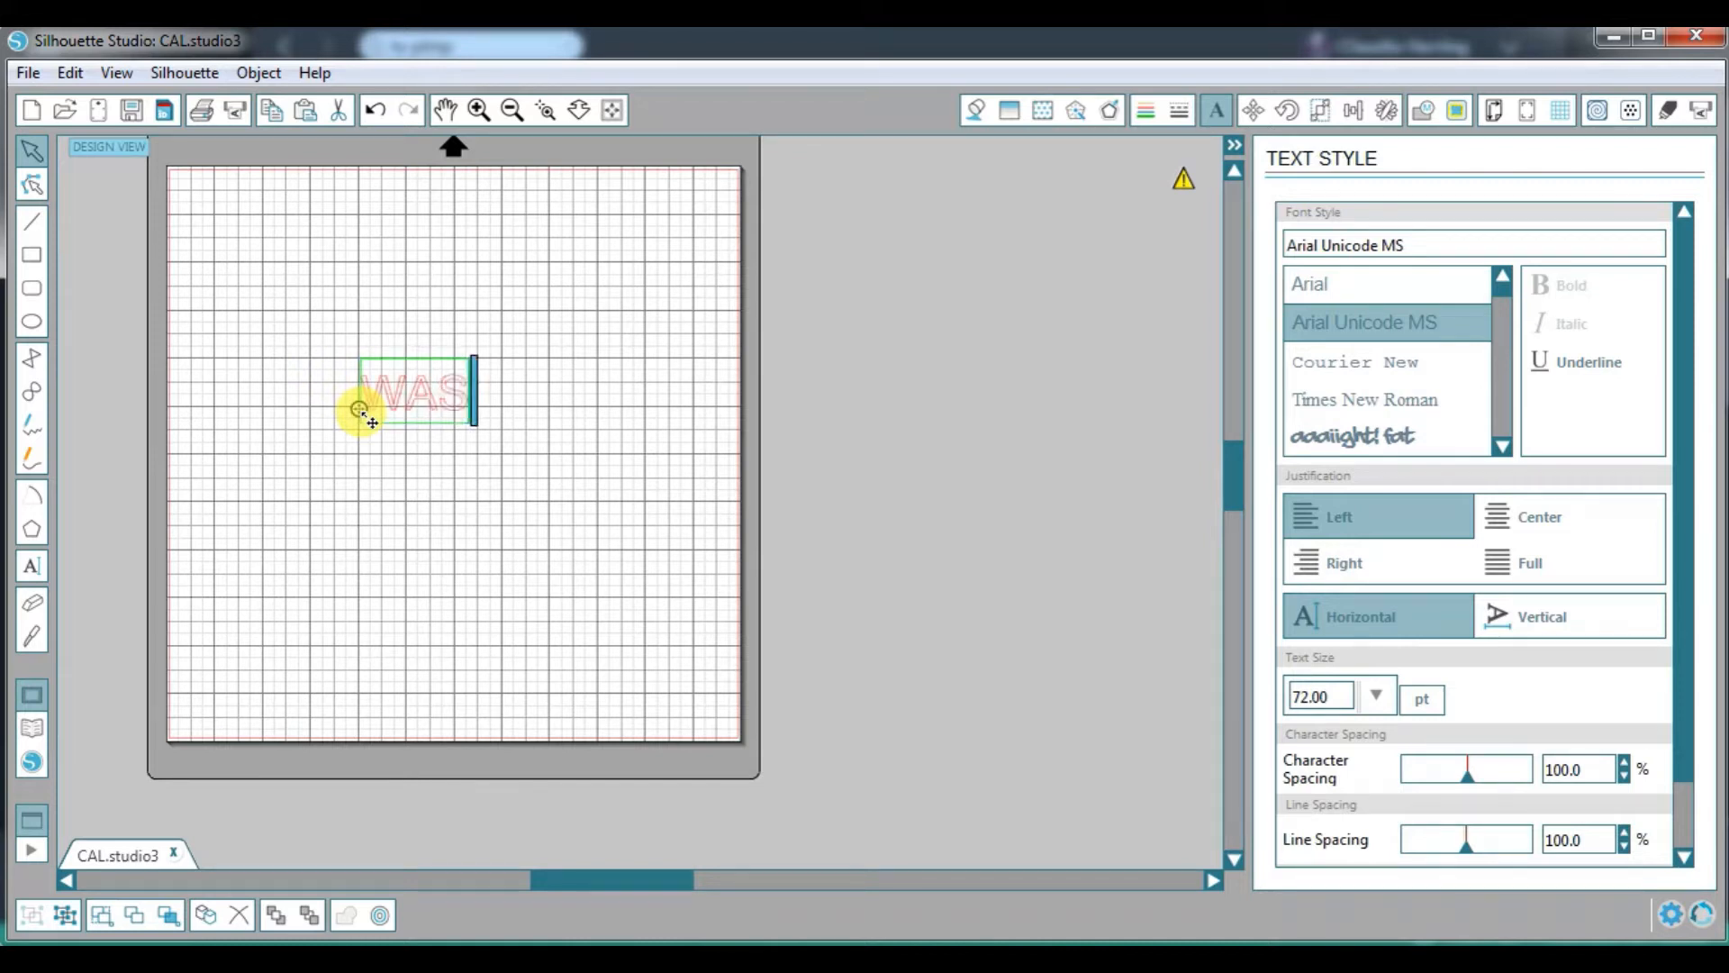
type("CO")
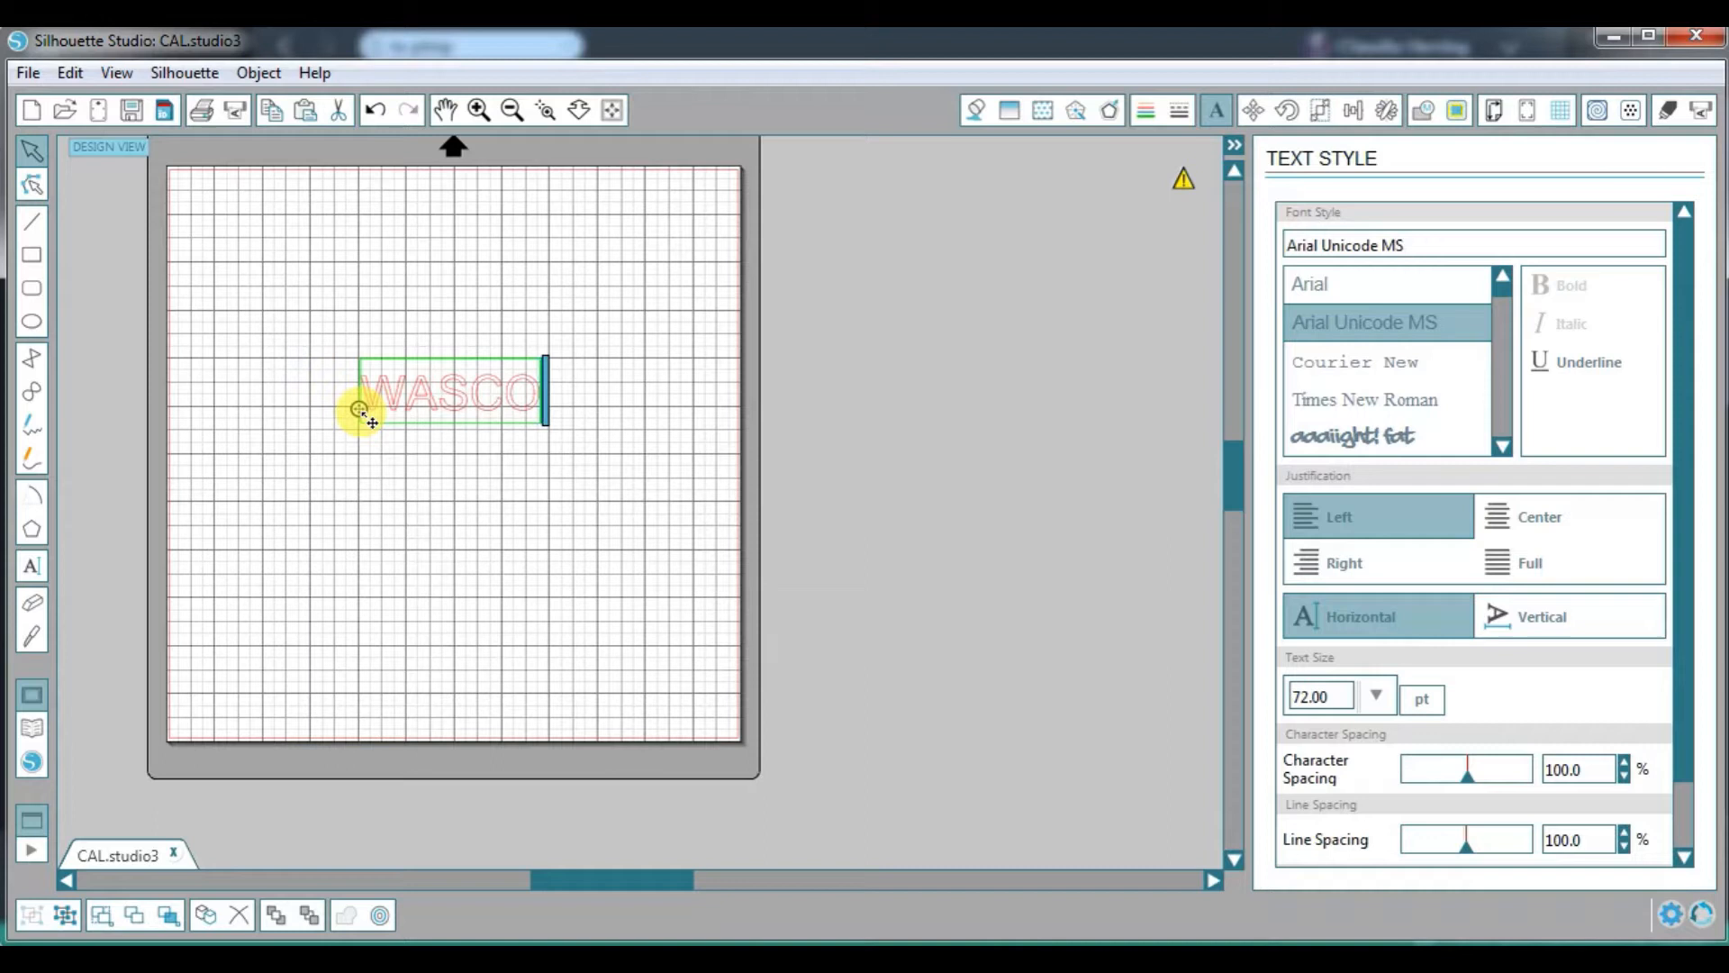
left_click(490, 200)
Step: Change the font of the WASCO text to HarvestItal
left_click(464, 402)
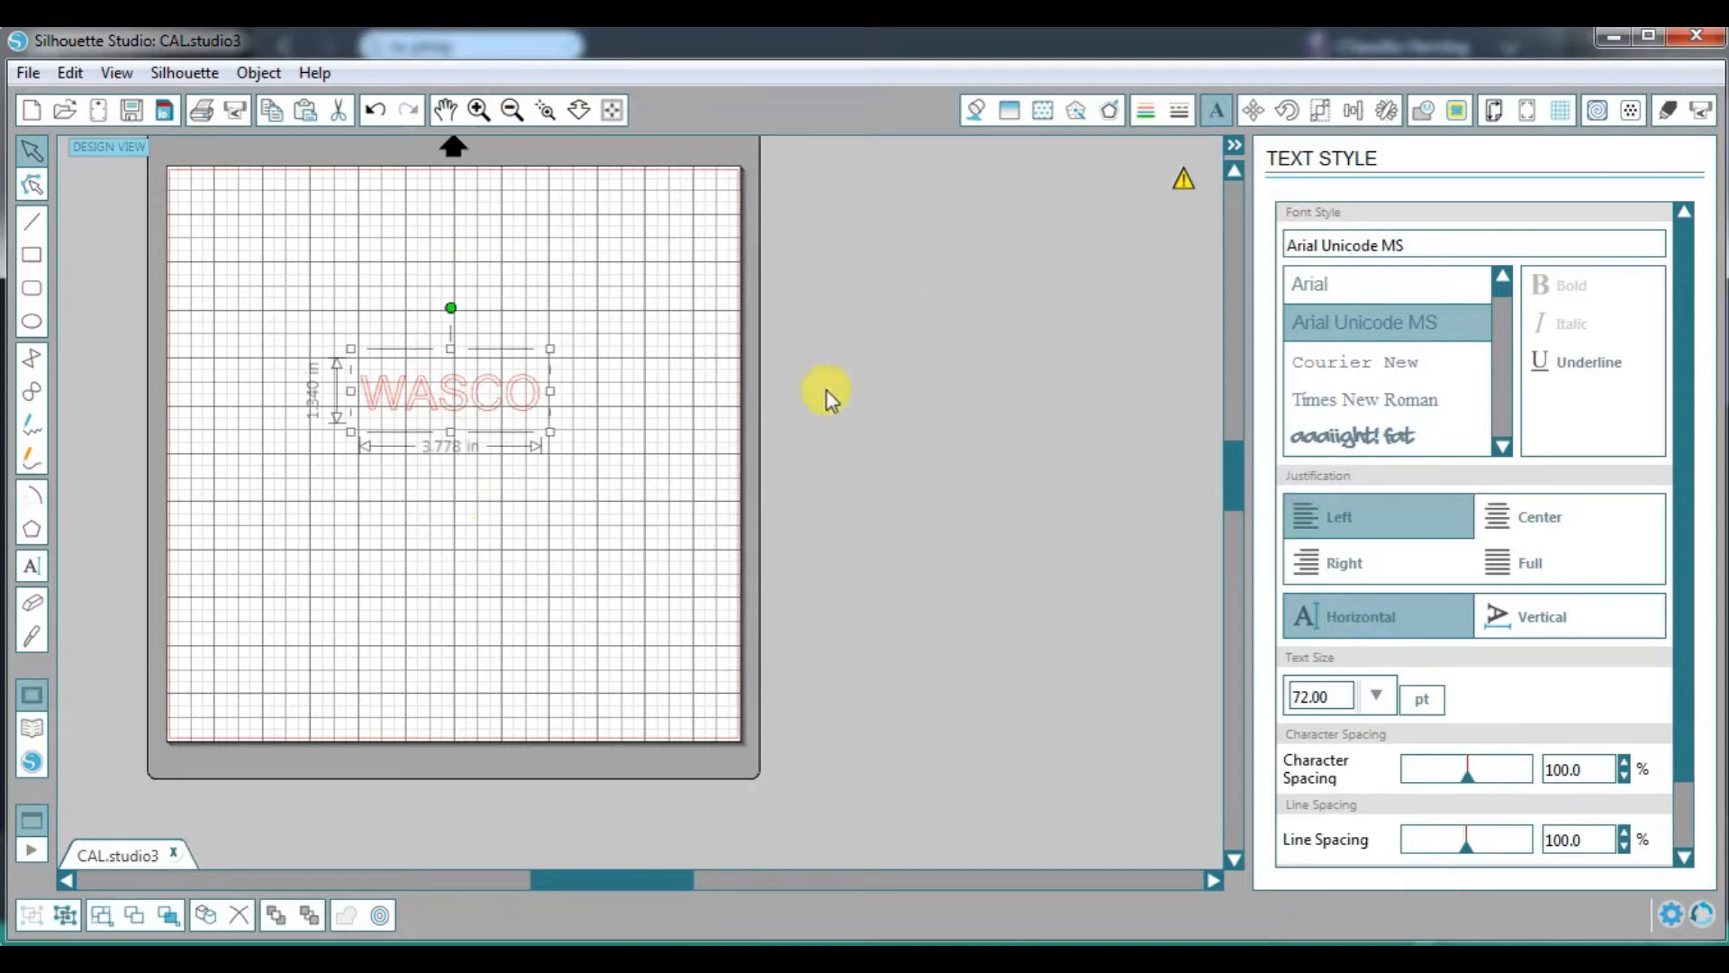
left_click(1436, 243)
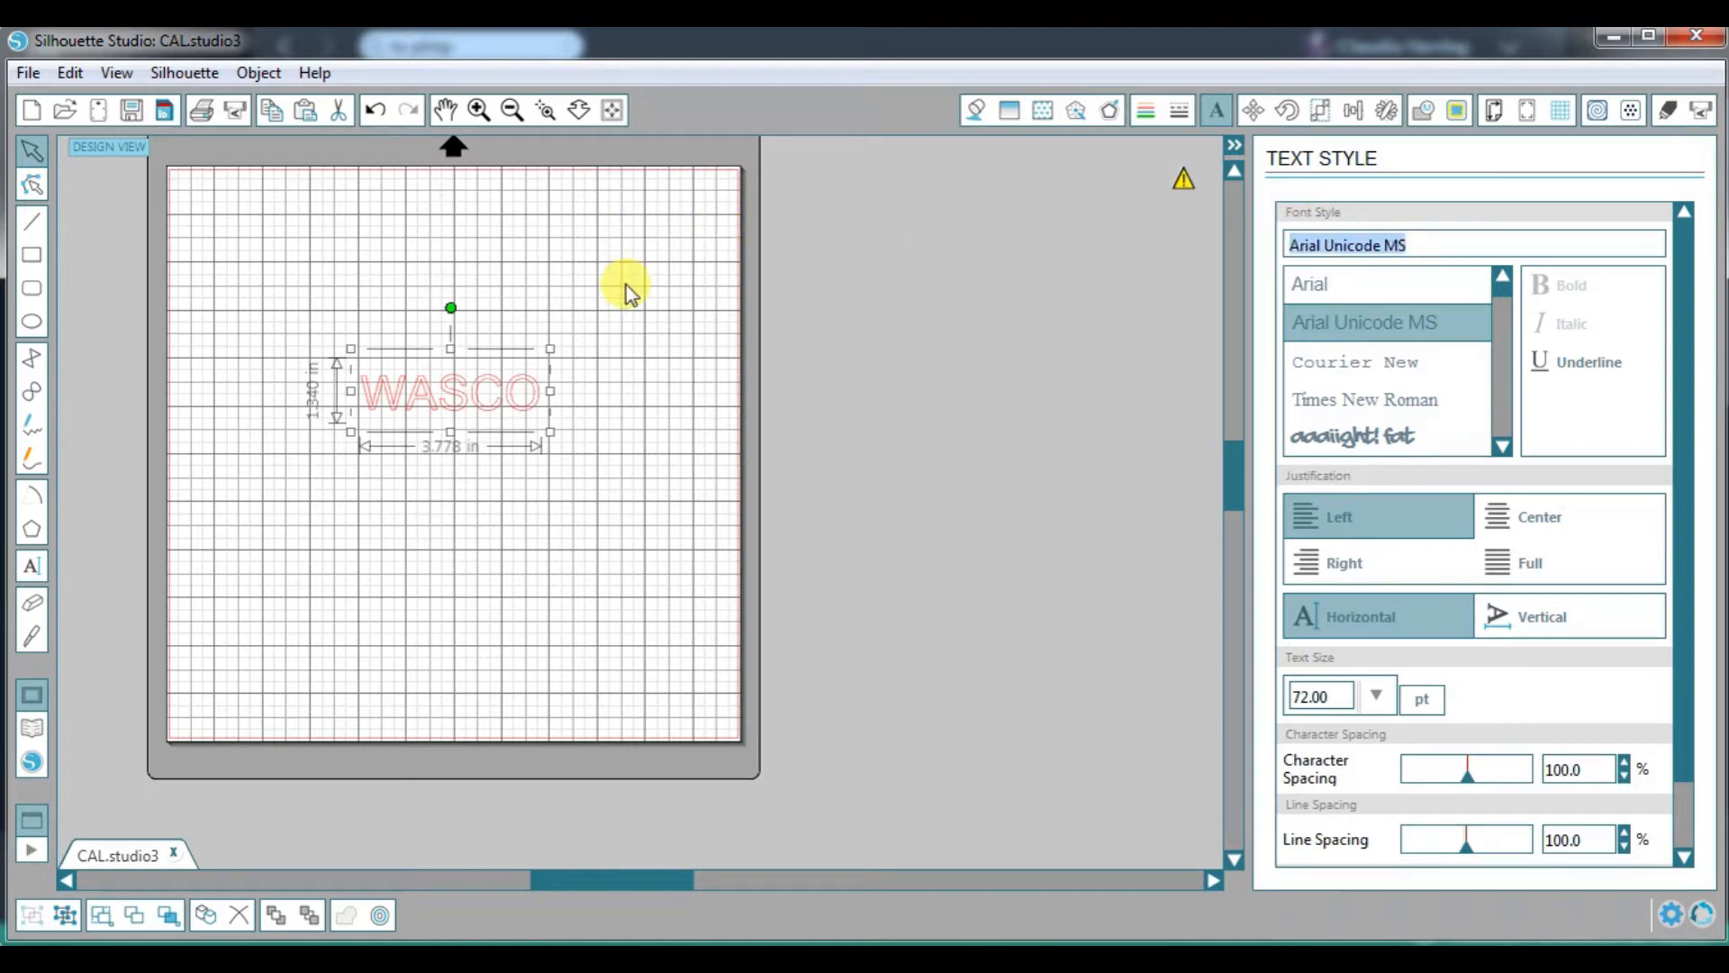
type("HARlow Solid Italic")
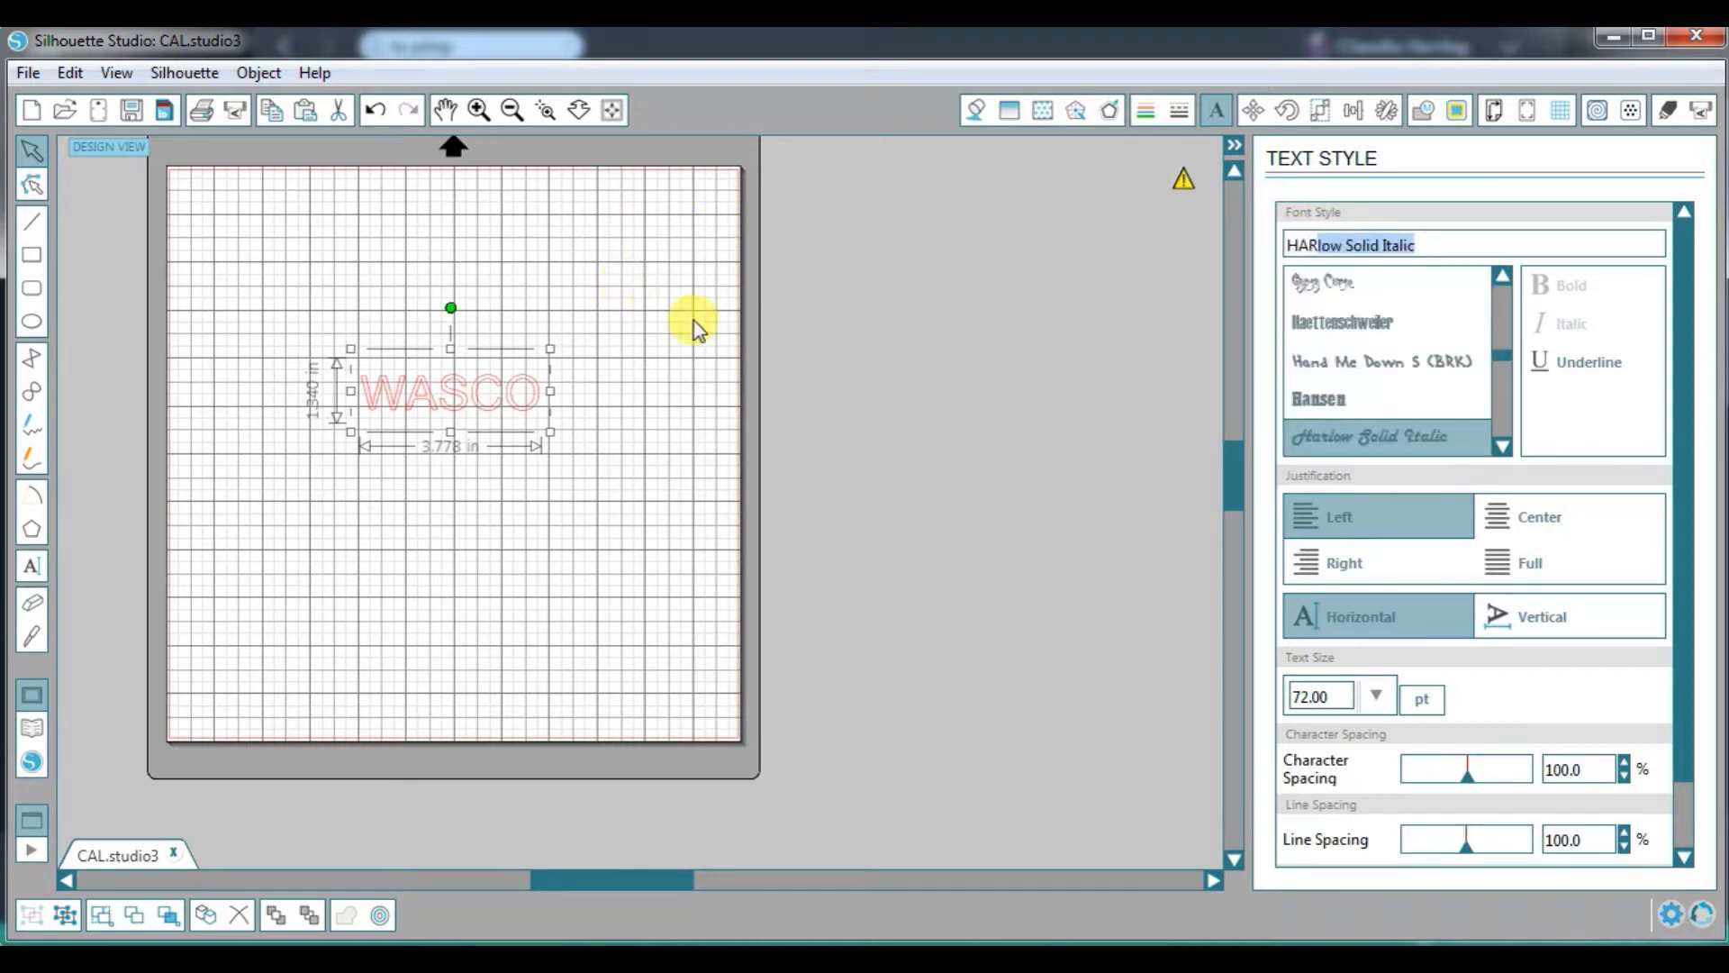
scroll(1441, 339, "down", 2)
left_click(1380, 324)
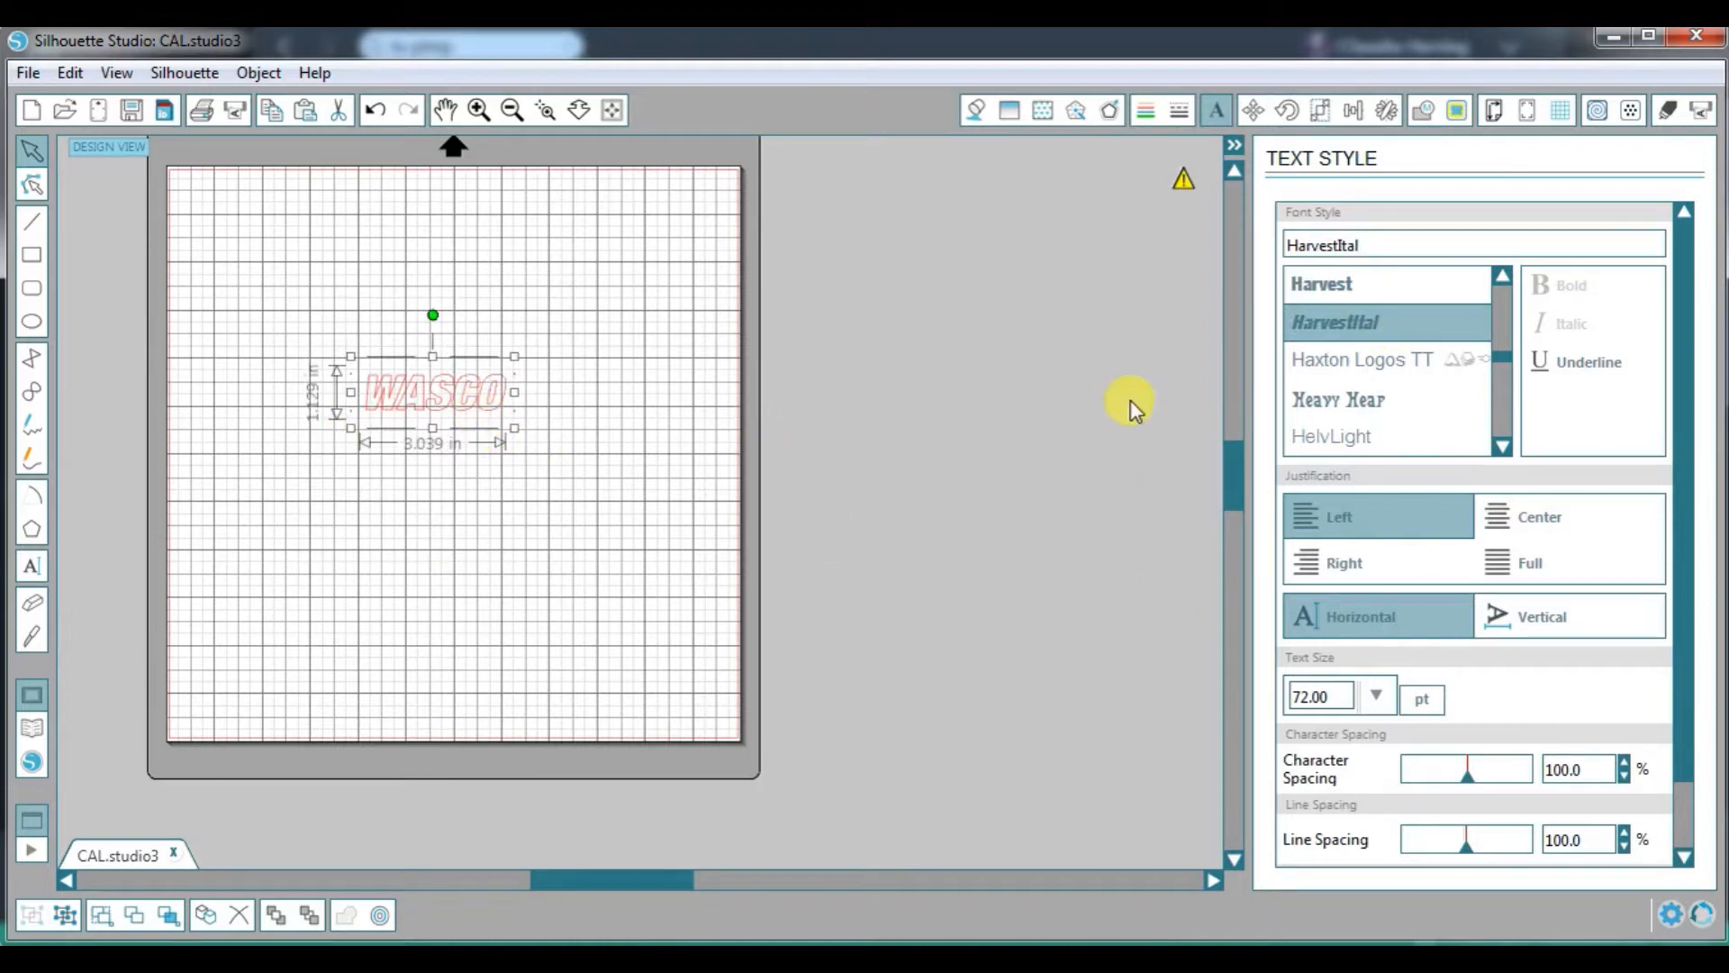
Step: Fill the WASCO text with dark blue and deselect it
left_click(976, 110)
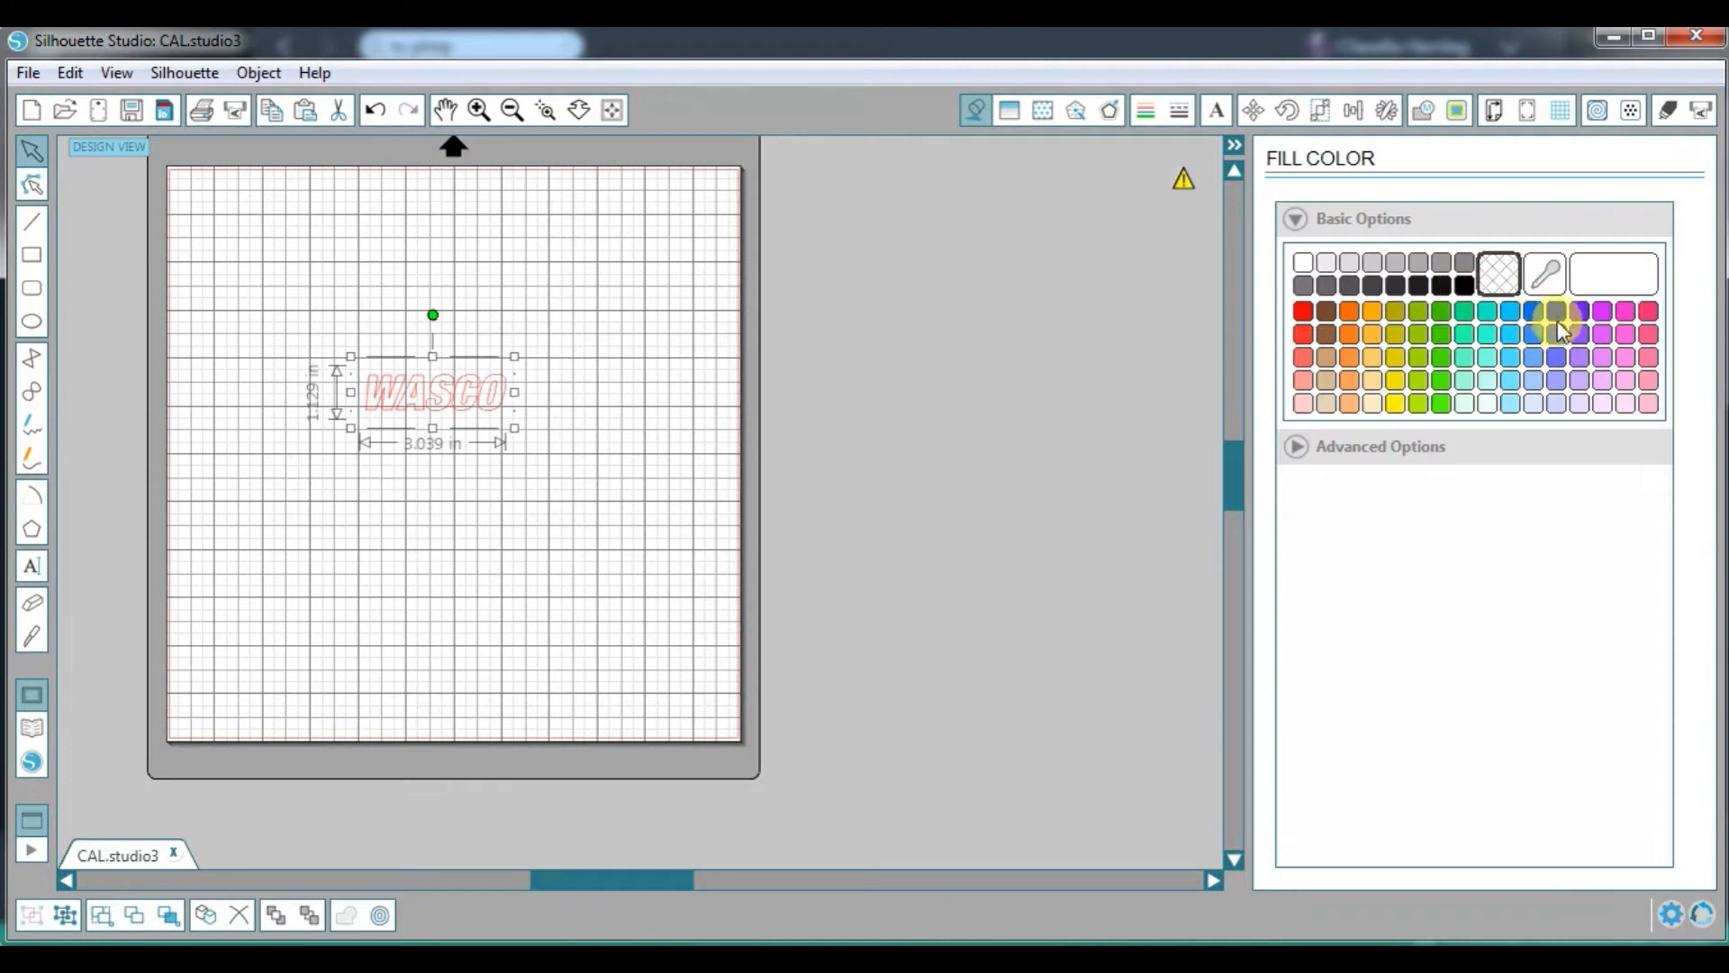
left_click(1556, 311)
left_click(376, 508)
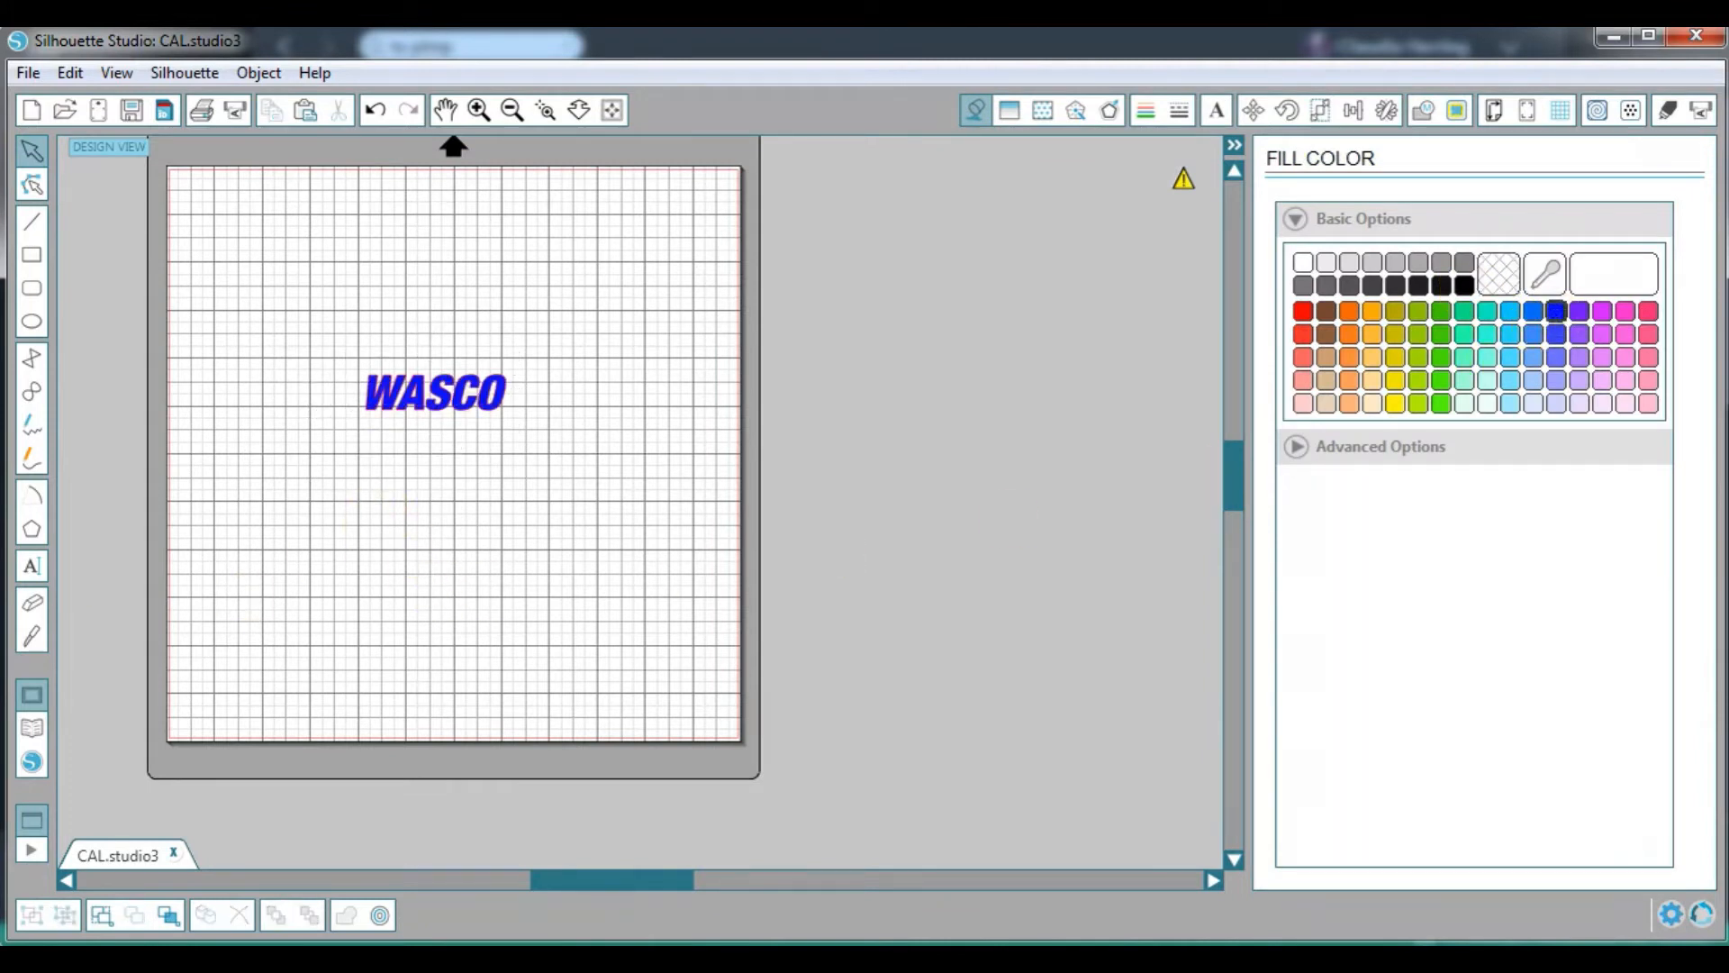
Step: Draw a large ellipse below the WASCO text, extending past the page's right and lower edges
left_click(33, 321)
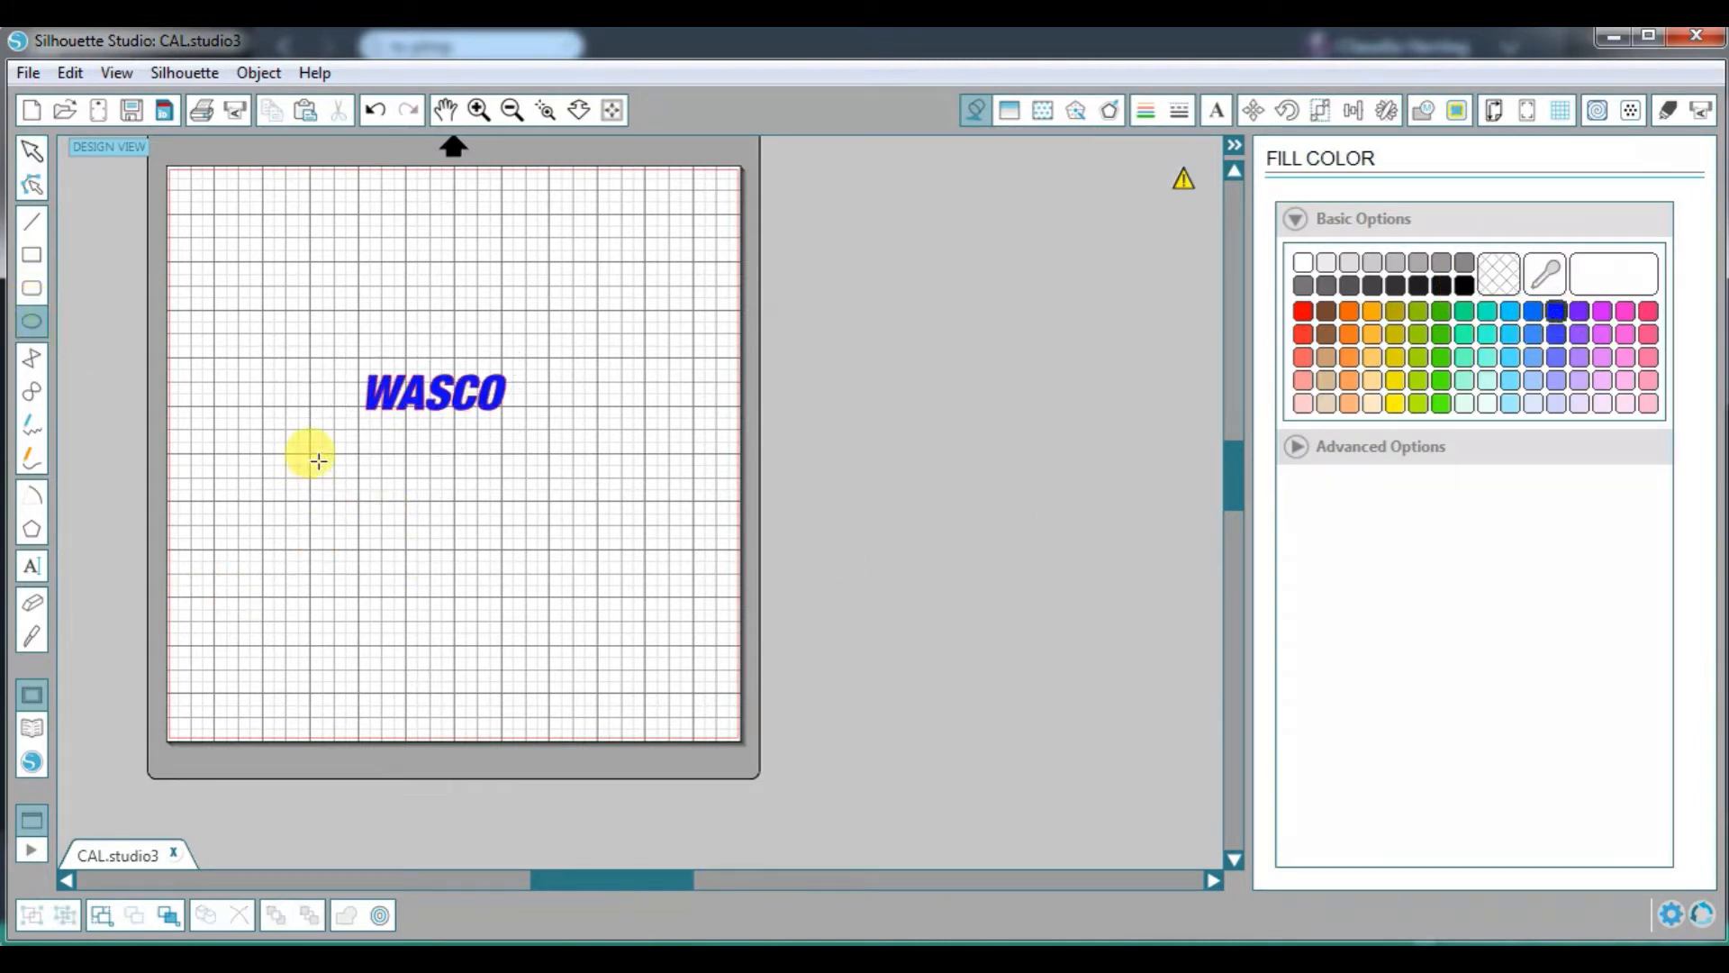
mouse_move(313, 429)
left_mouse_down()
mouse_move(463, 688)
mouse_move(583, 760)
mouse_move(763, 816)
left_mouse_up()
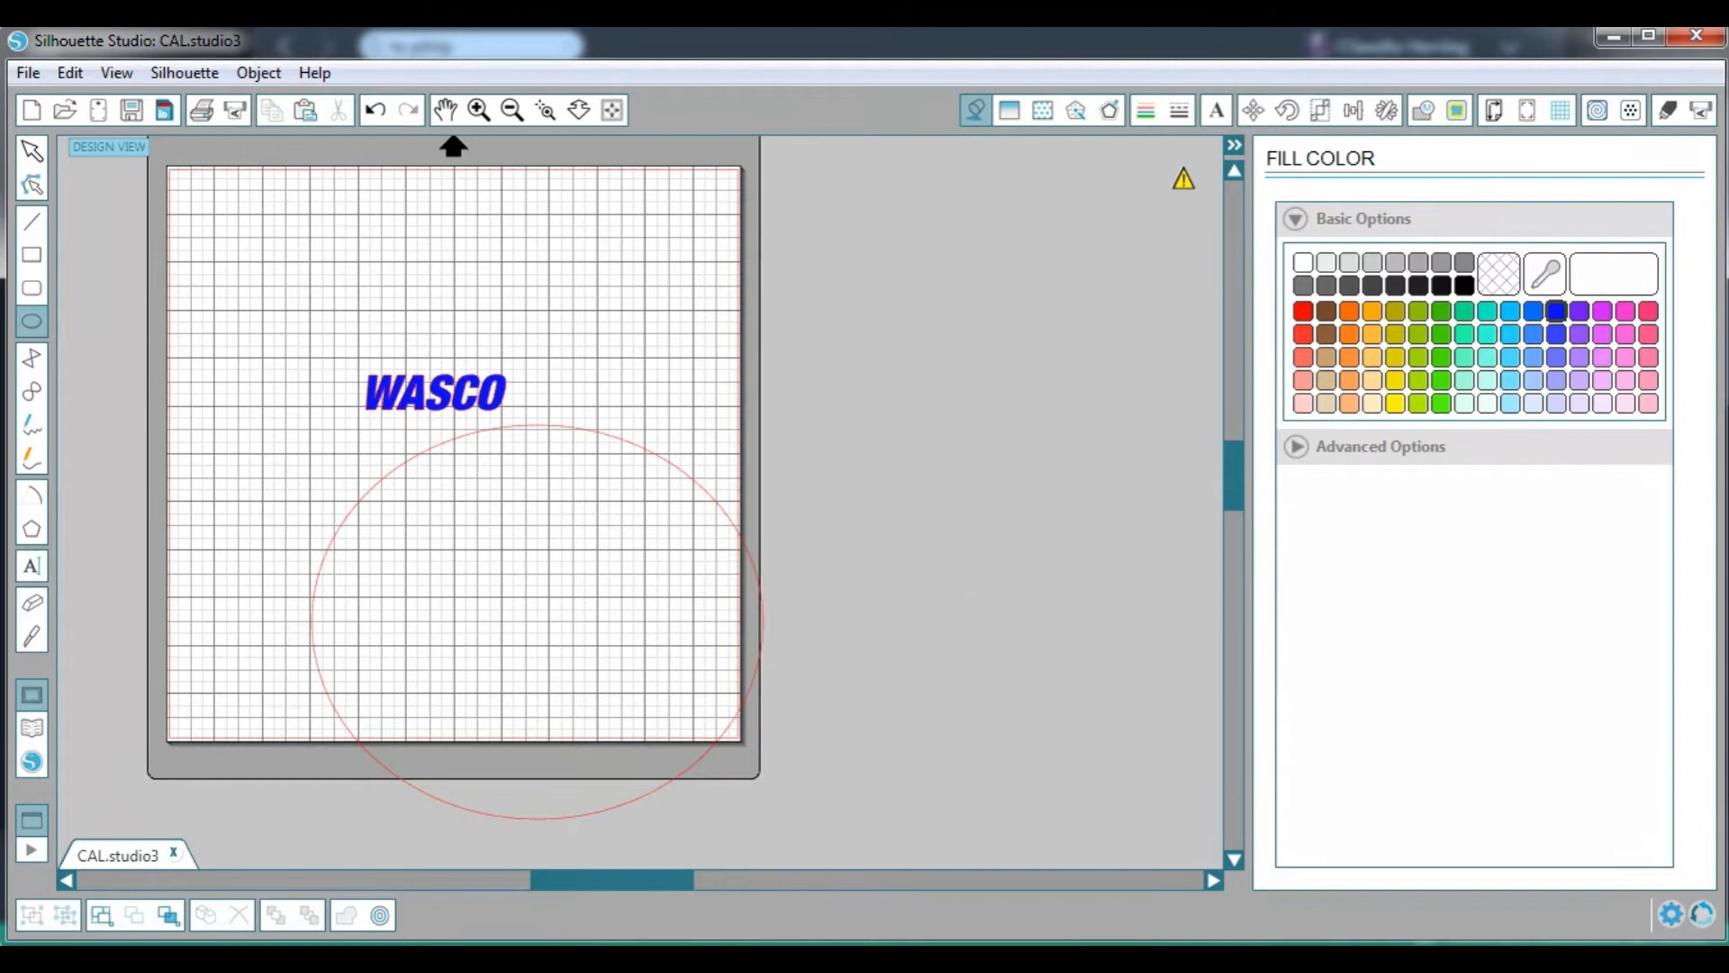
left_click(31, 151)
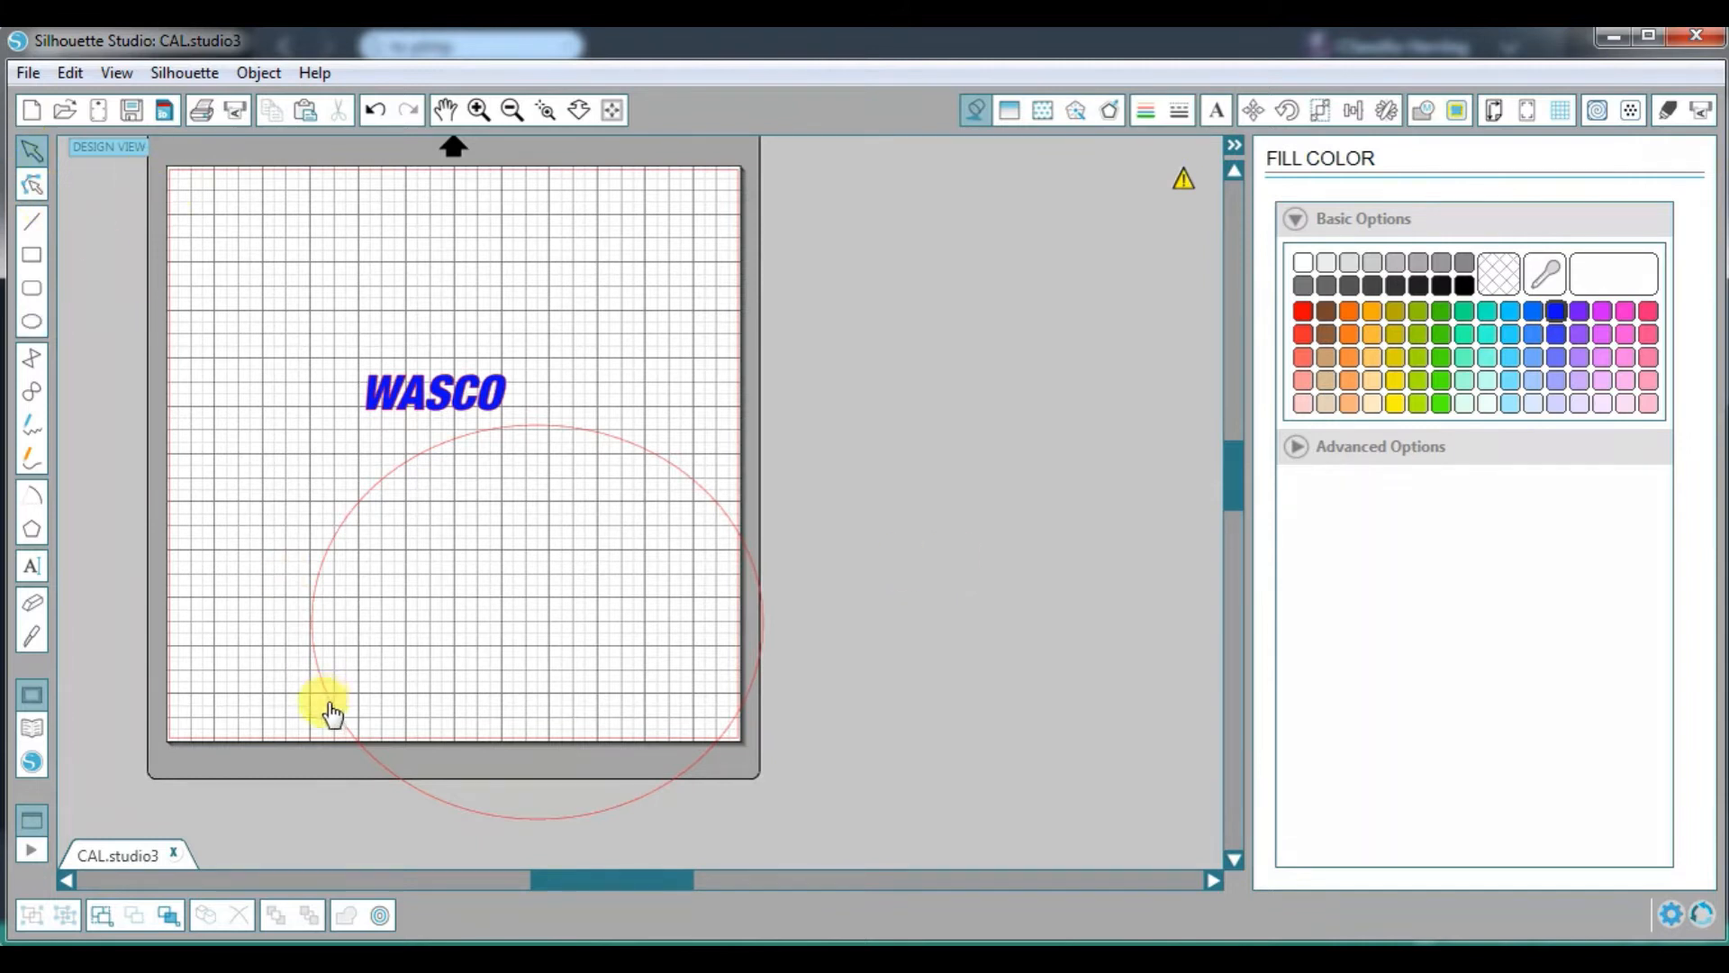
Step: Move the WASCO text above the ellipse and attach its baseline to the ellipse's upper curve
left_click_drag(379, 406, 513, 369)
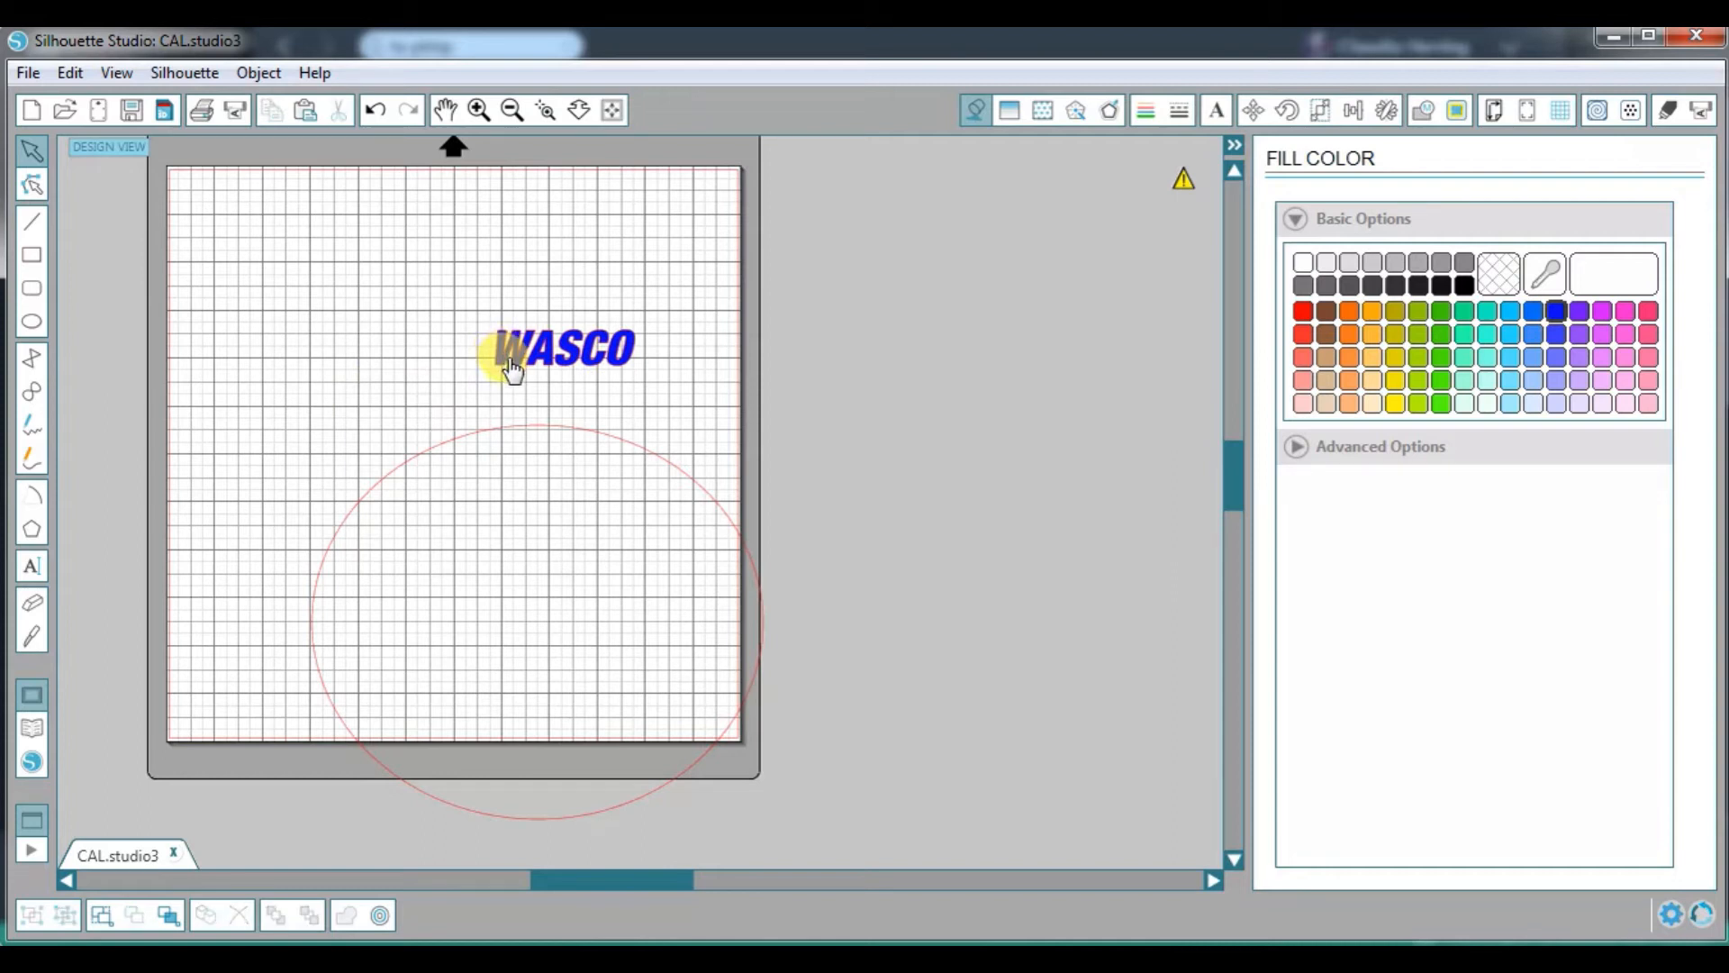
double_click(509, 366)
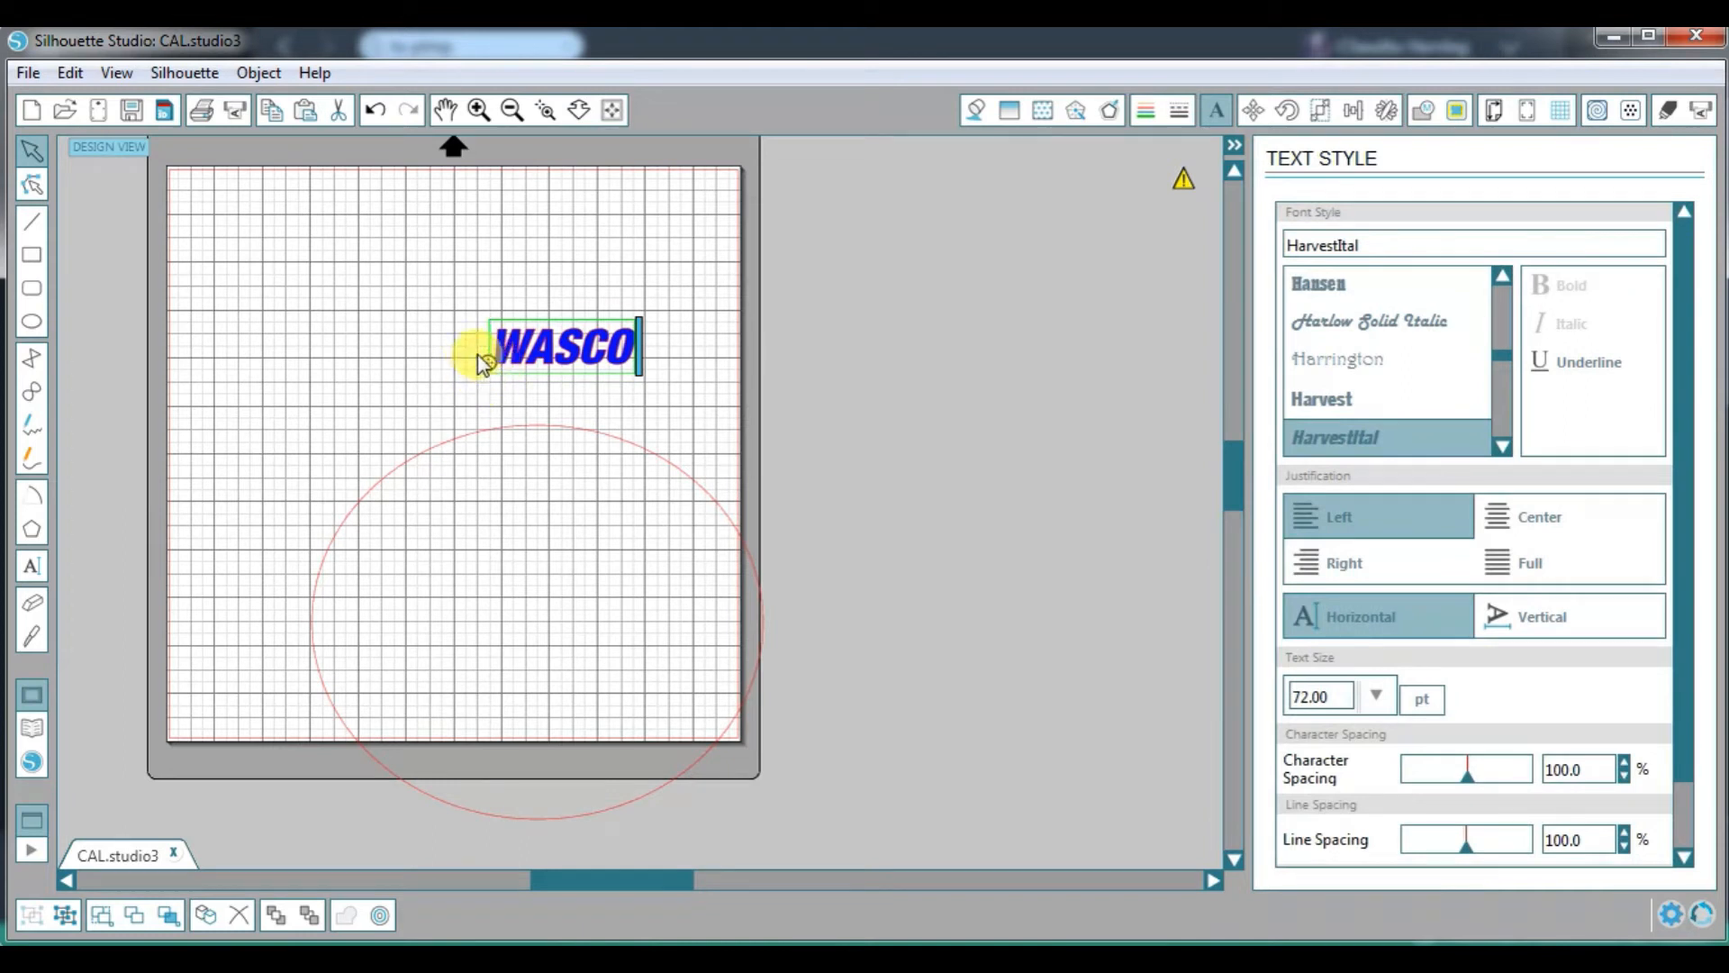
left_click(476, 110)
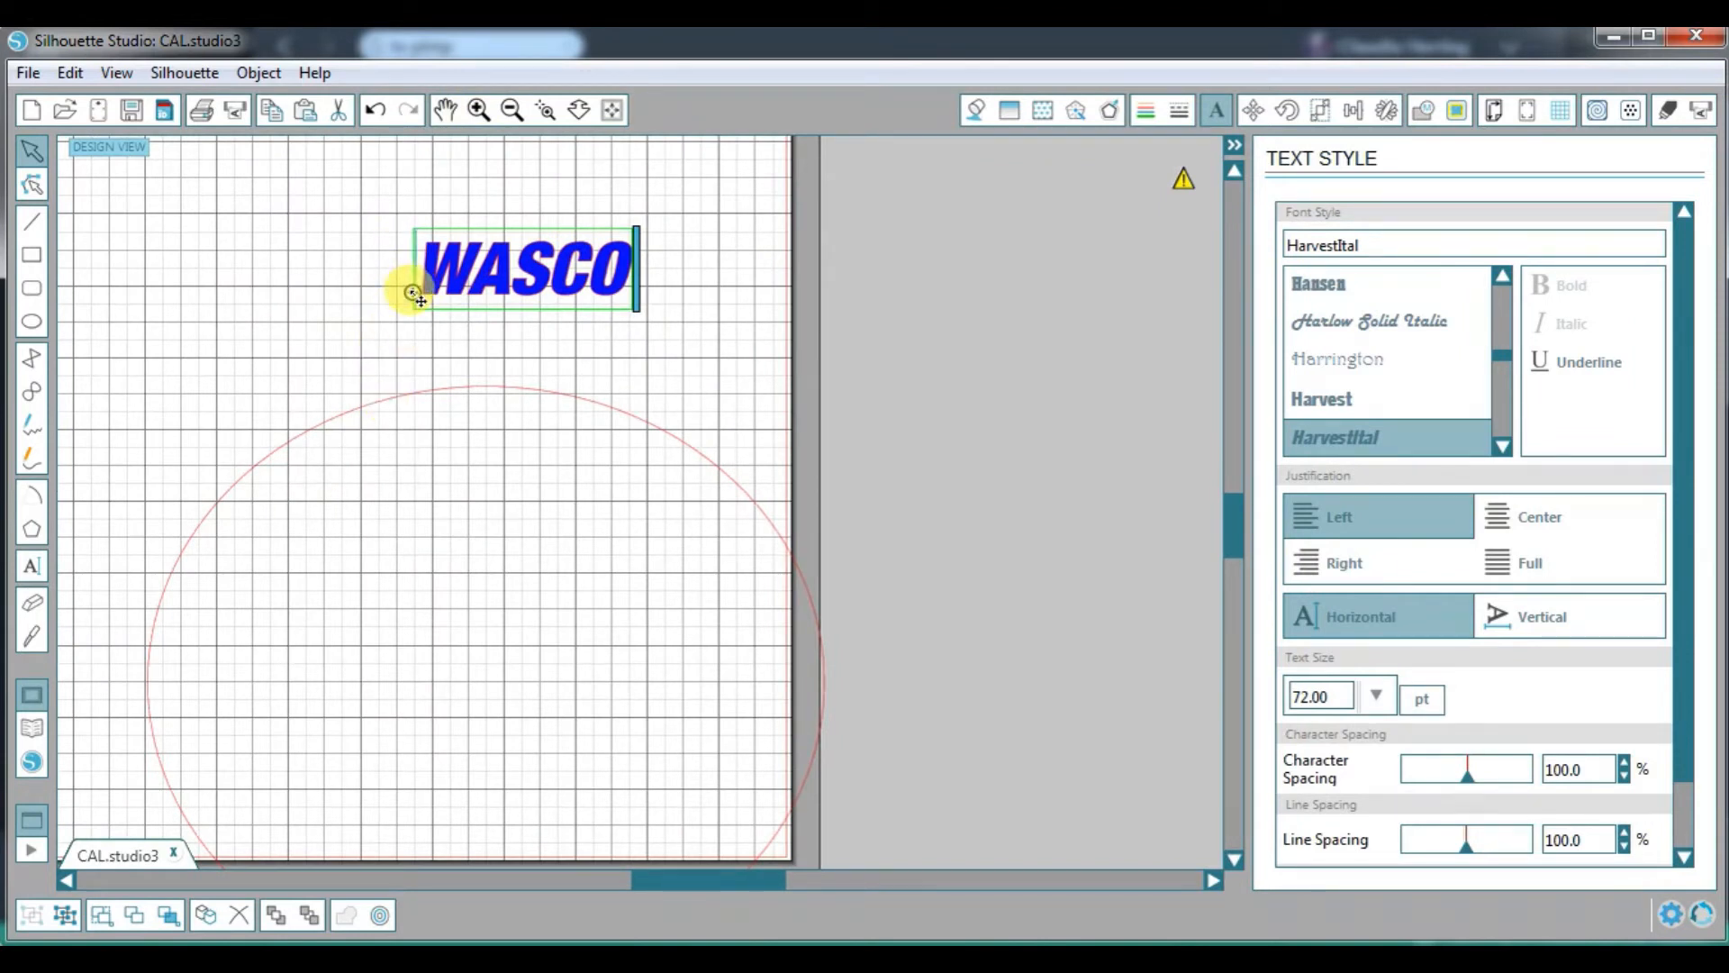
left_click_drag(416, 297, 378, 424)
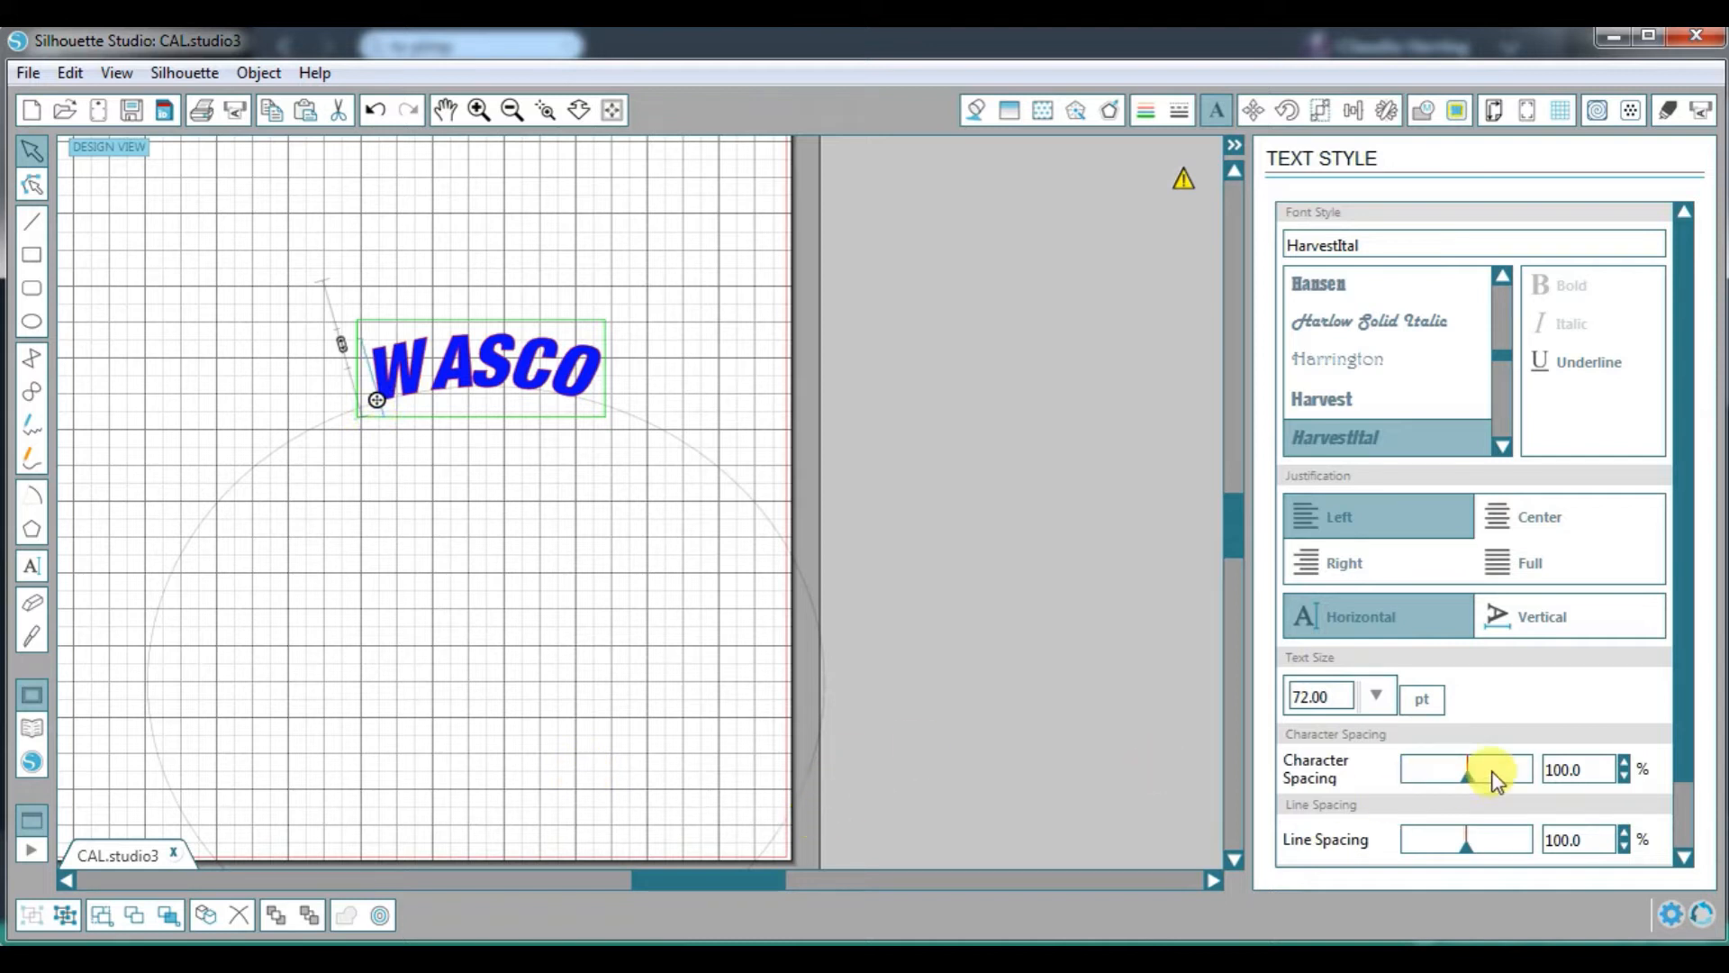
Step: Set the curved text's character spacing to 129% and slide the text back along the ellipse to center it over the top
left_click_drag(1470, 775, 1485, 785)
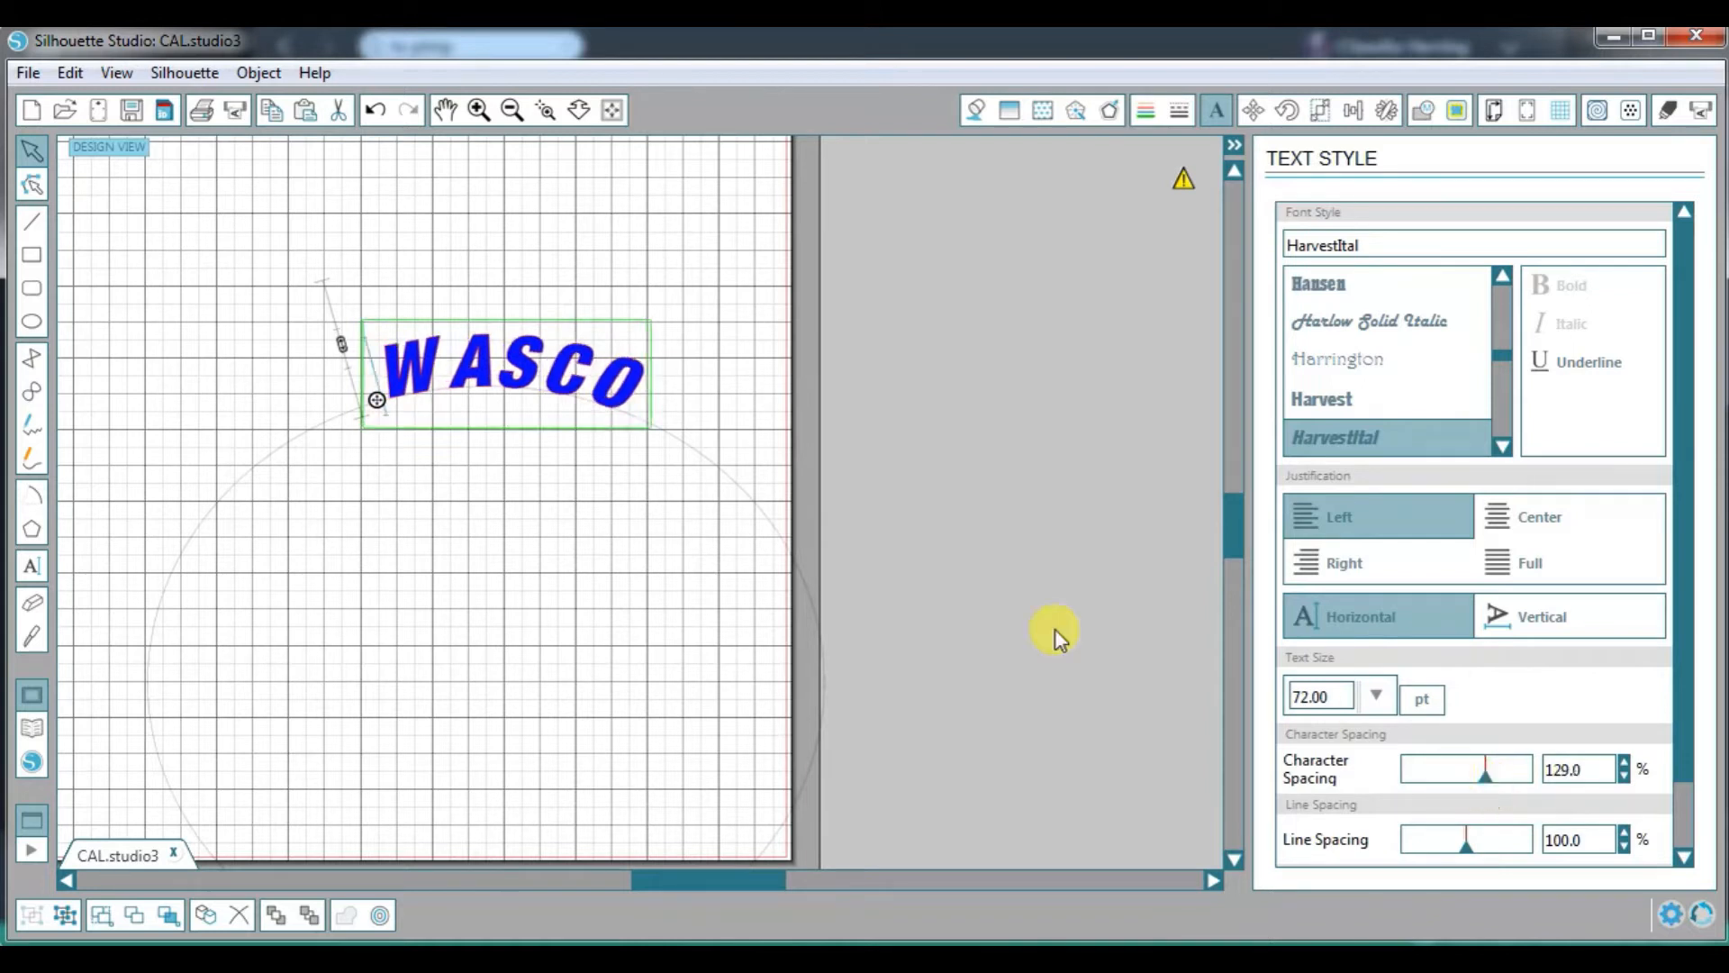
left_click_drag(381, 403, 357, 411)
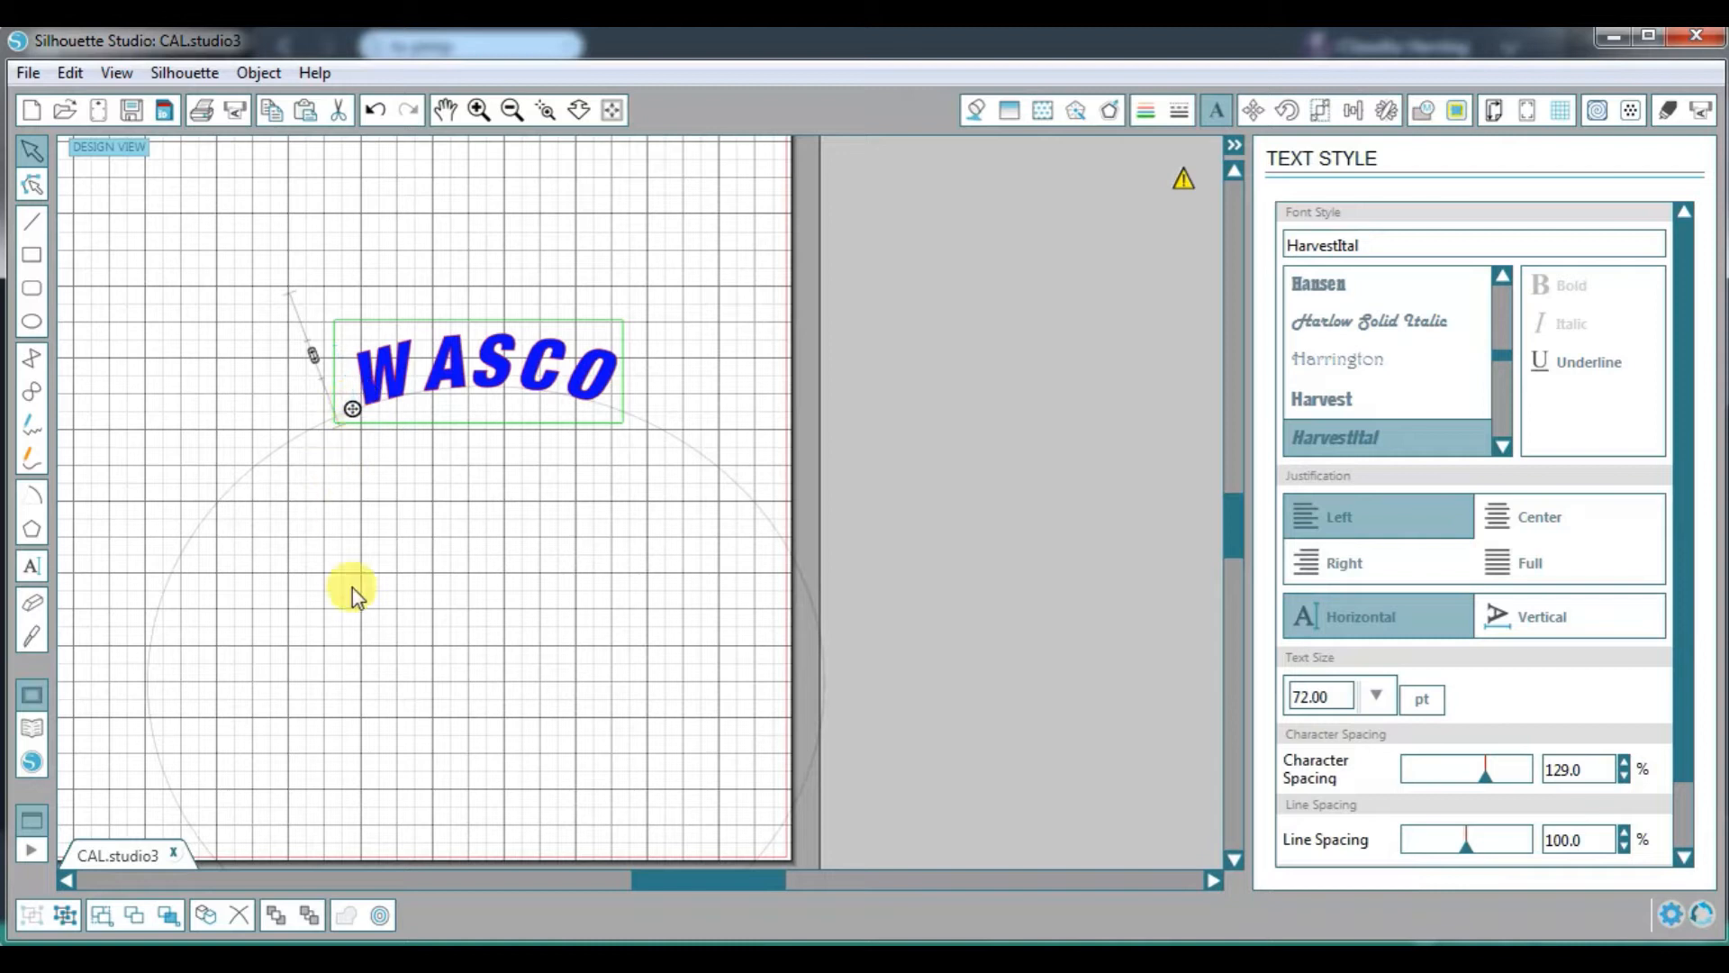
left_click(208, 309)
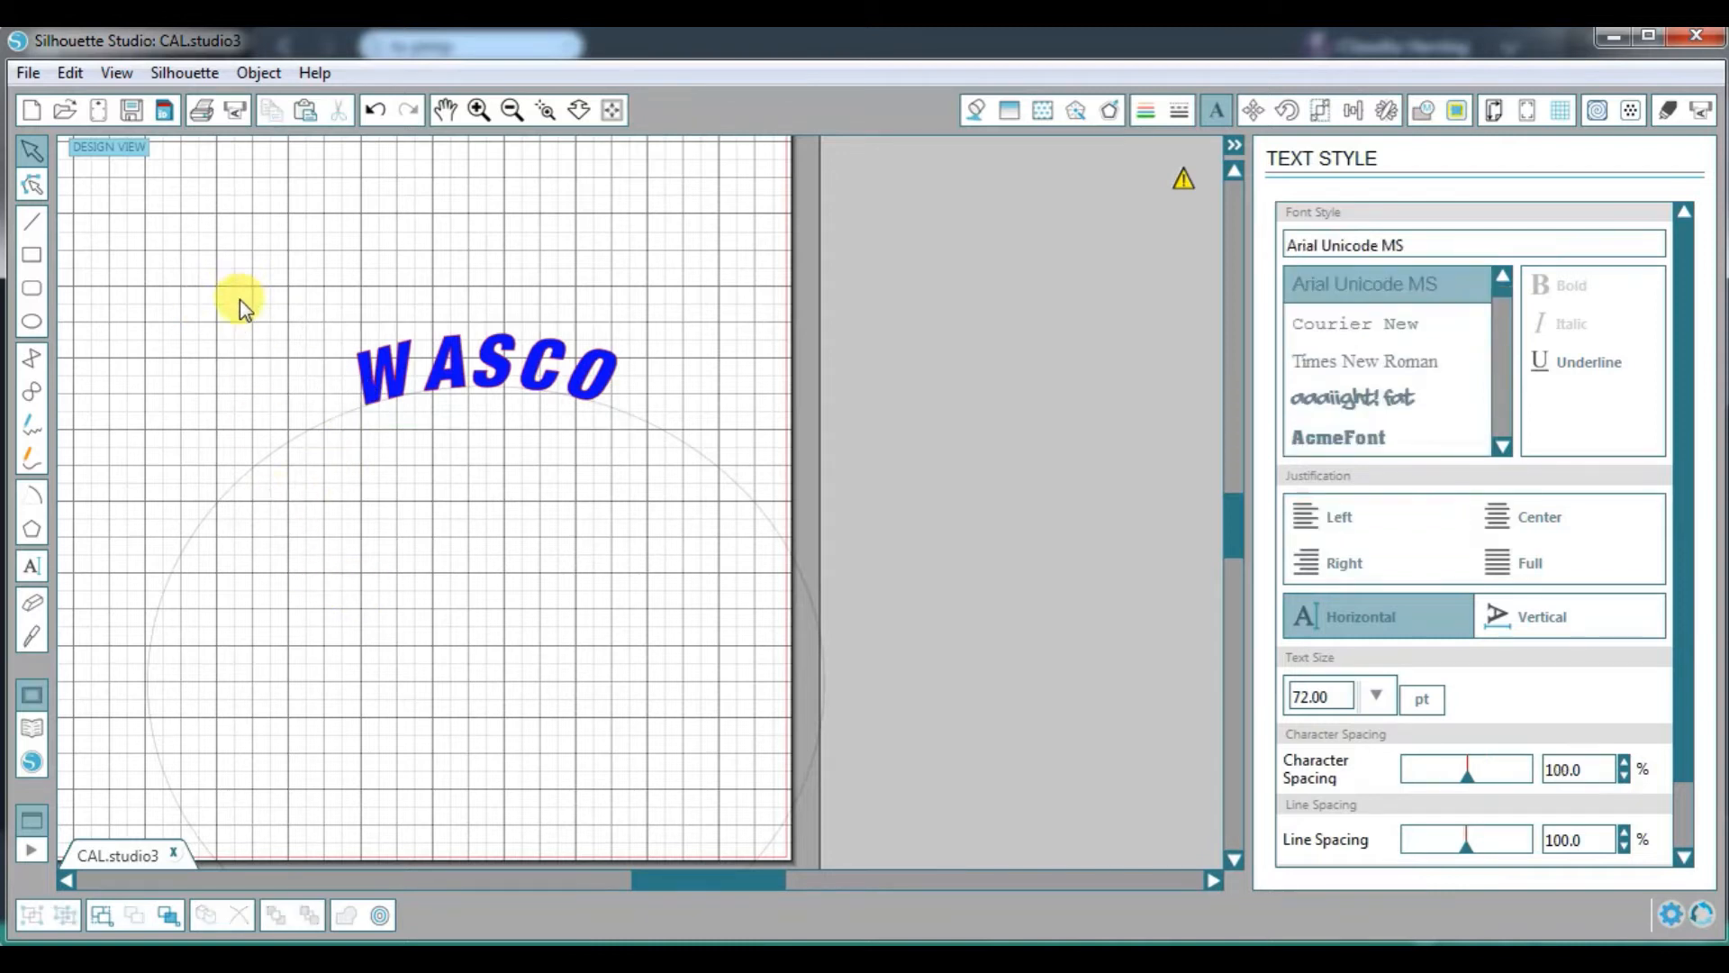
Step: Ungroup the curved text and its ellipse, and move the ellipse down away from the letters
left_click_drag(385, 371, 478, 311)
left_click(347, 278)
left_click_drag(369, 255, 628, 505)
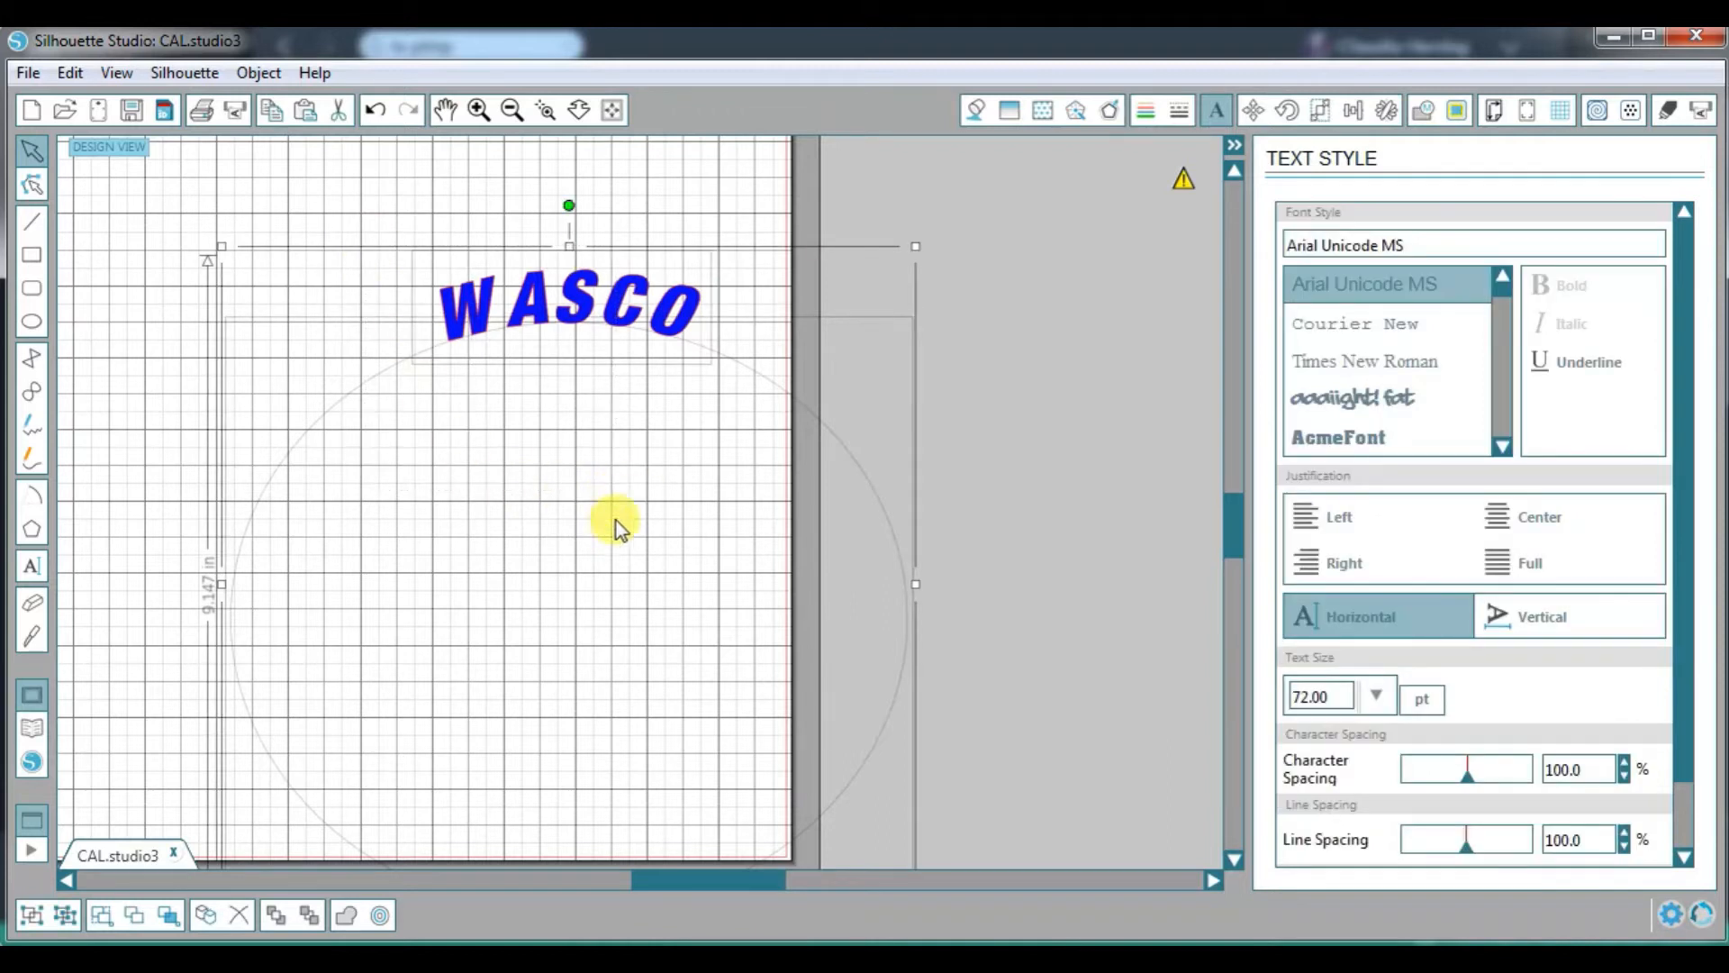
right_click(576, 286)
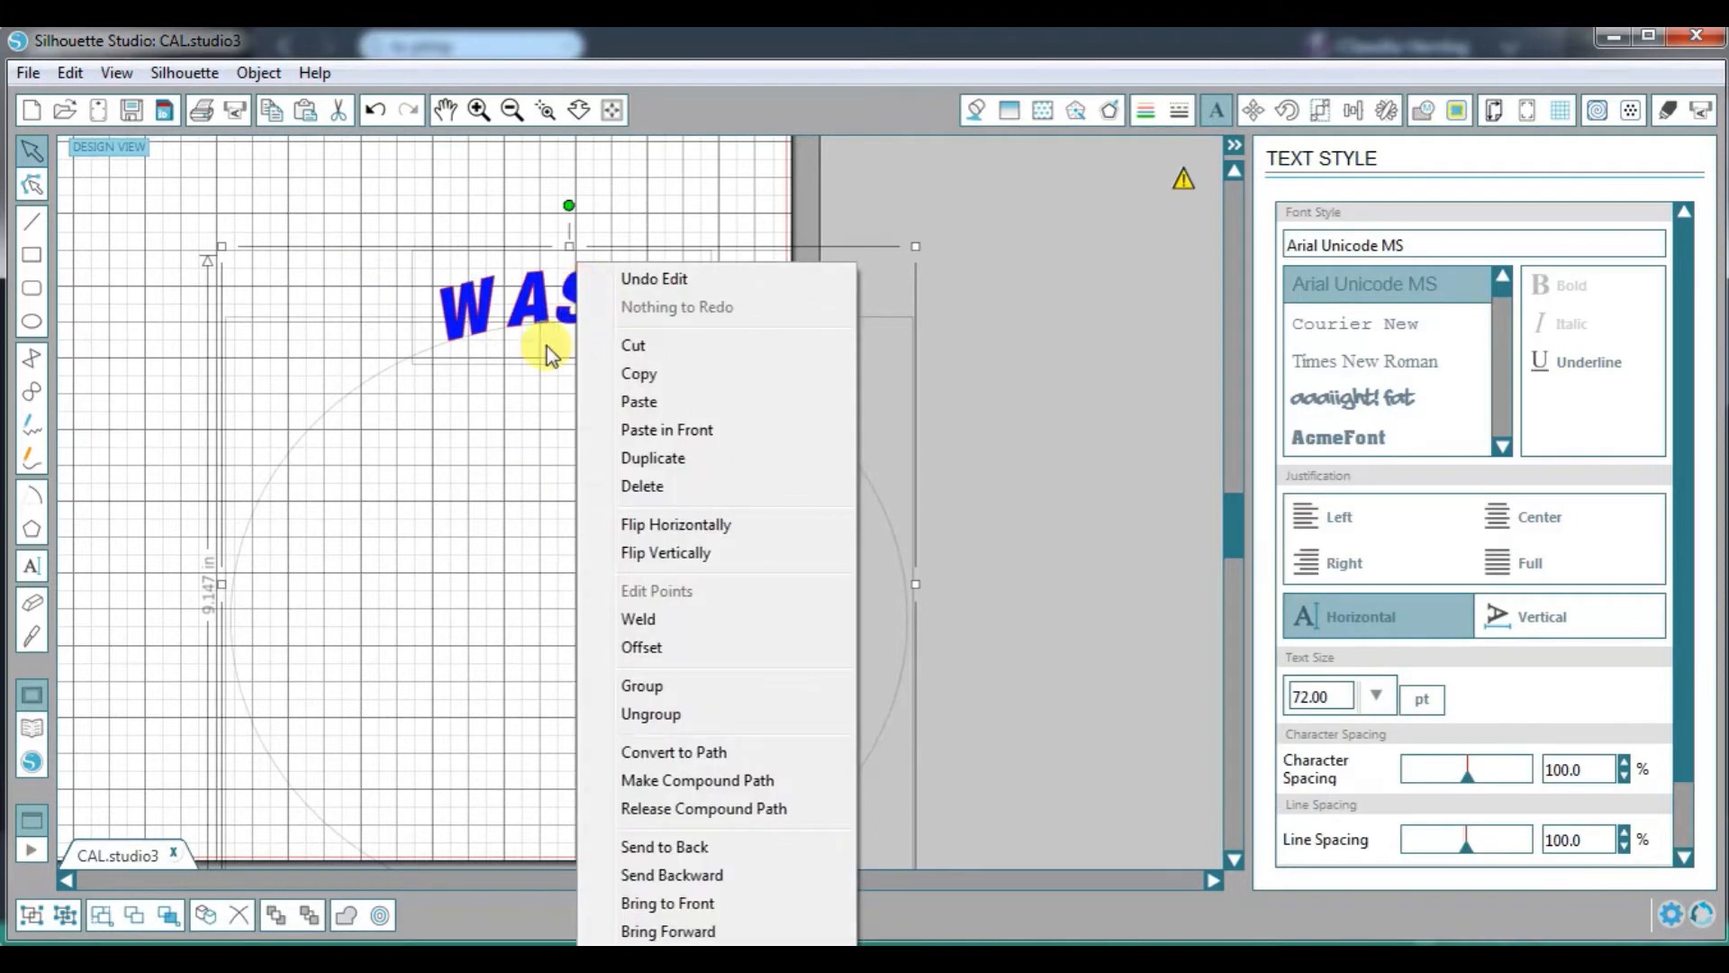
left_click(682, 720)
left_click(935, 324)
left_click_drag(718, 365, 645, 570)
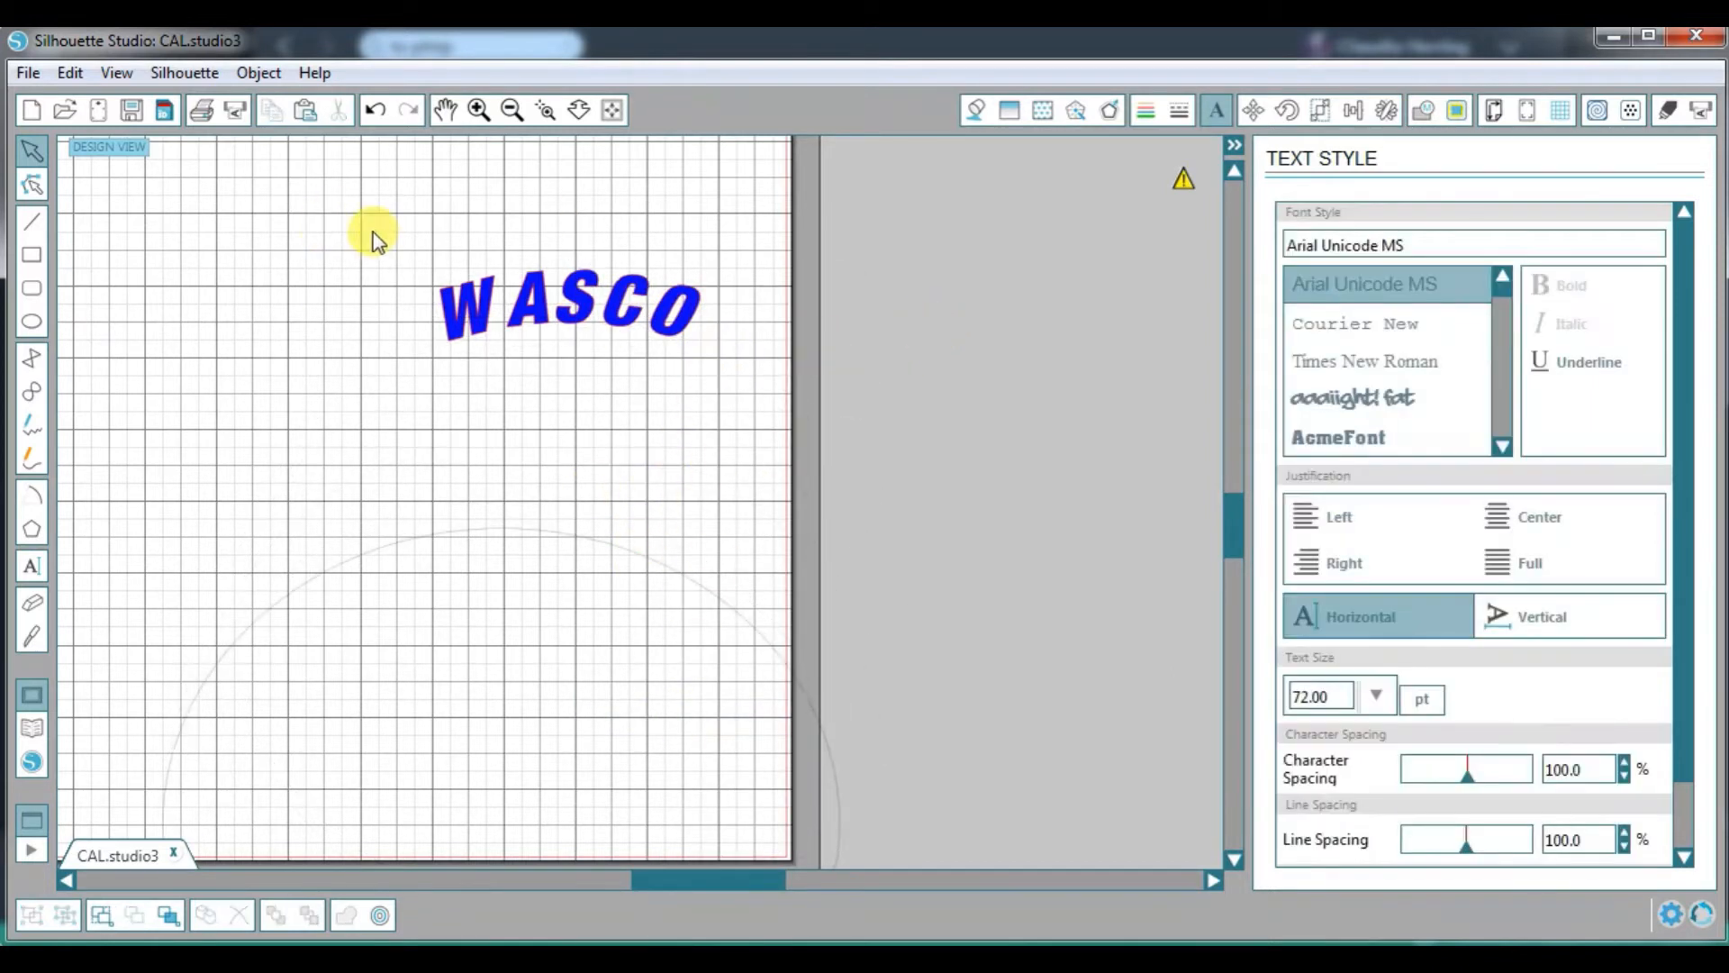
Step: Group the five separate letters of the curved WASCO into one object
left_click_drag(386, 259, 710, 390)
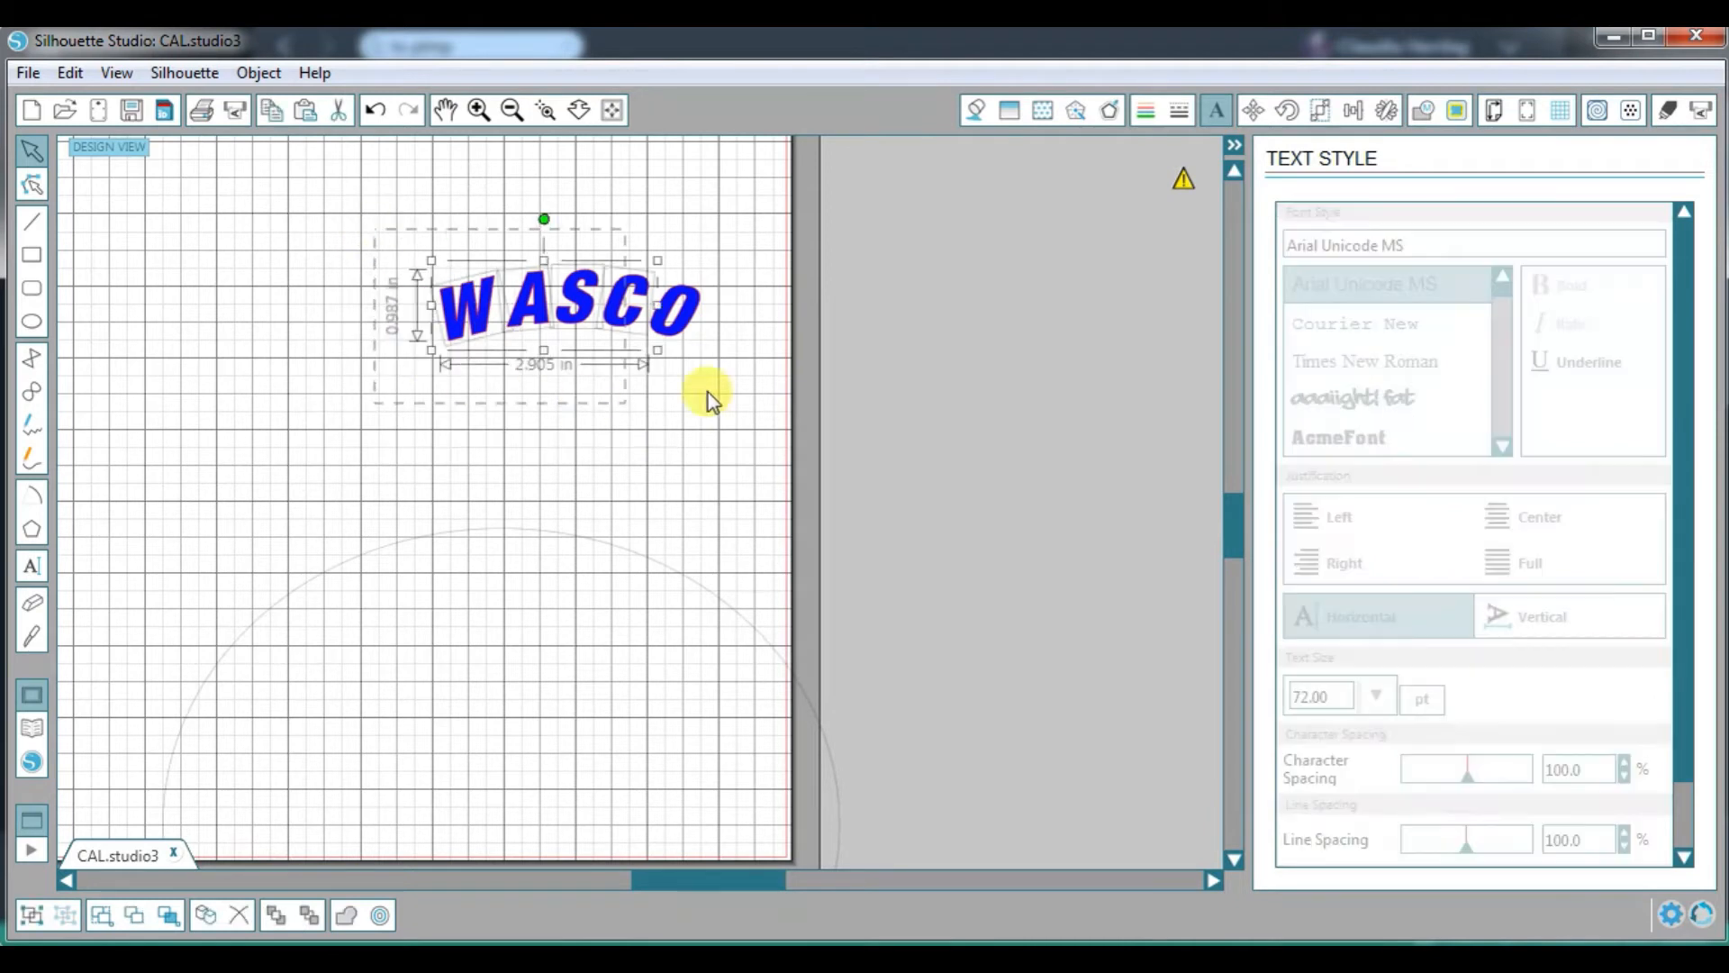
right_click(586, 307)
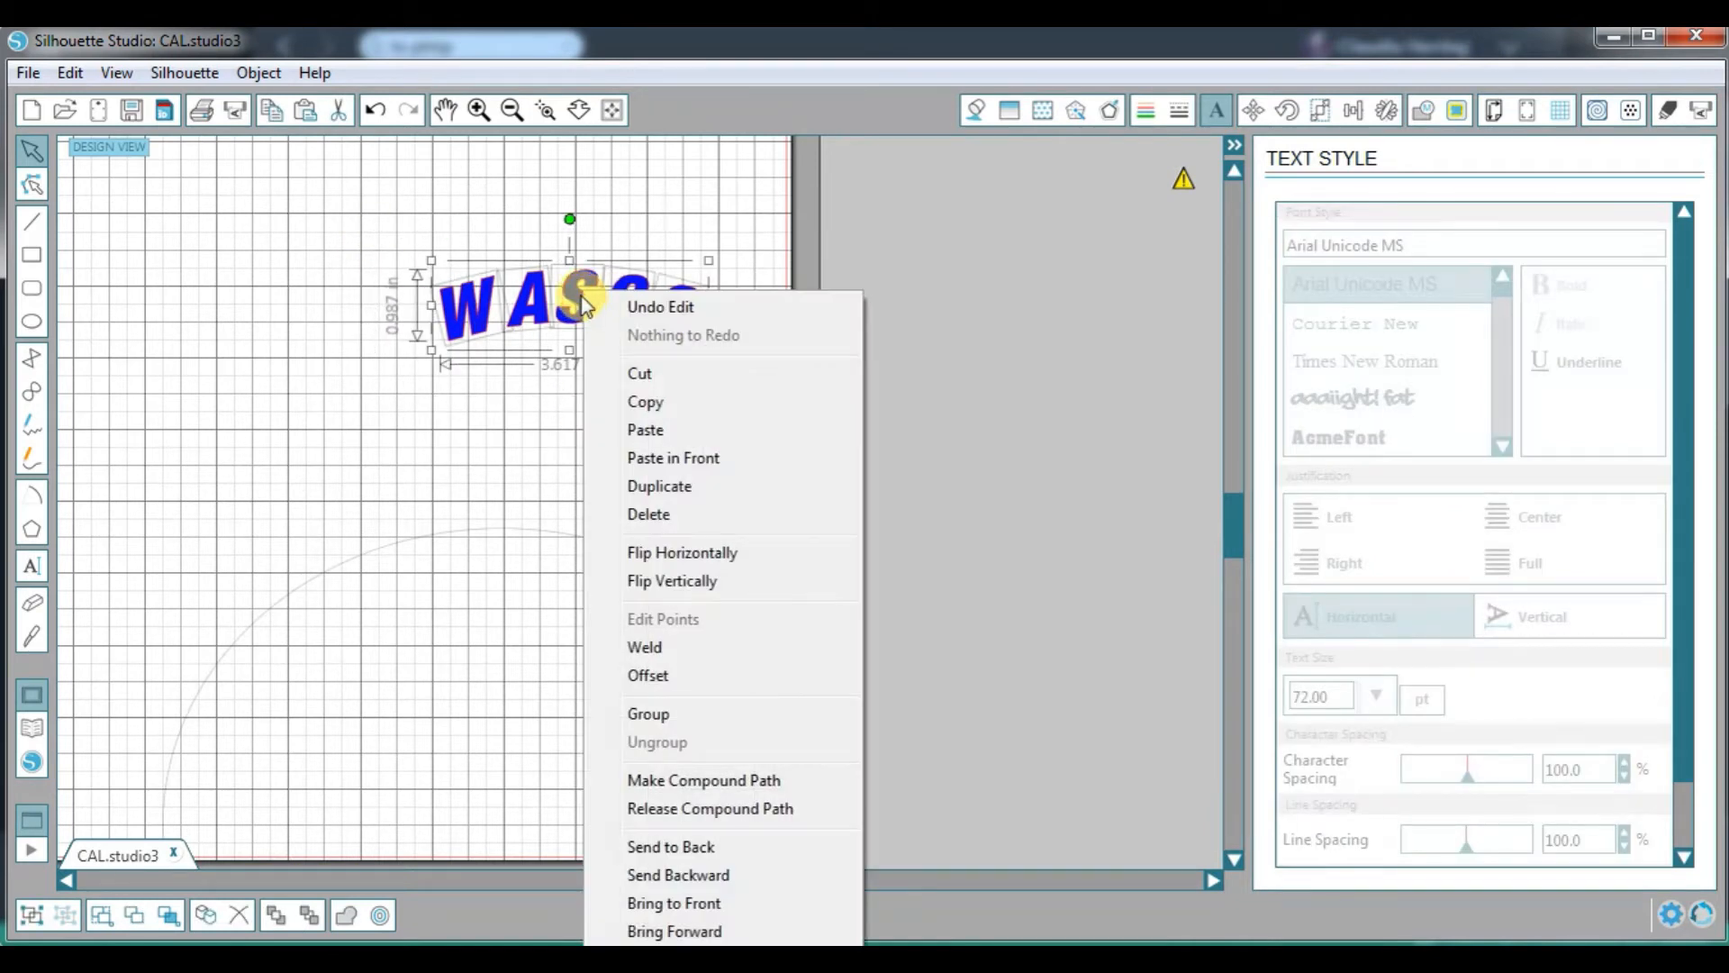
left_click(639, 715)
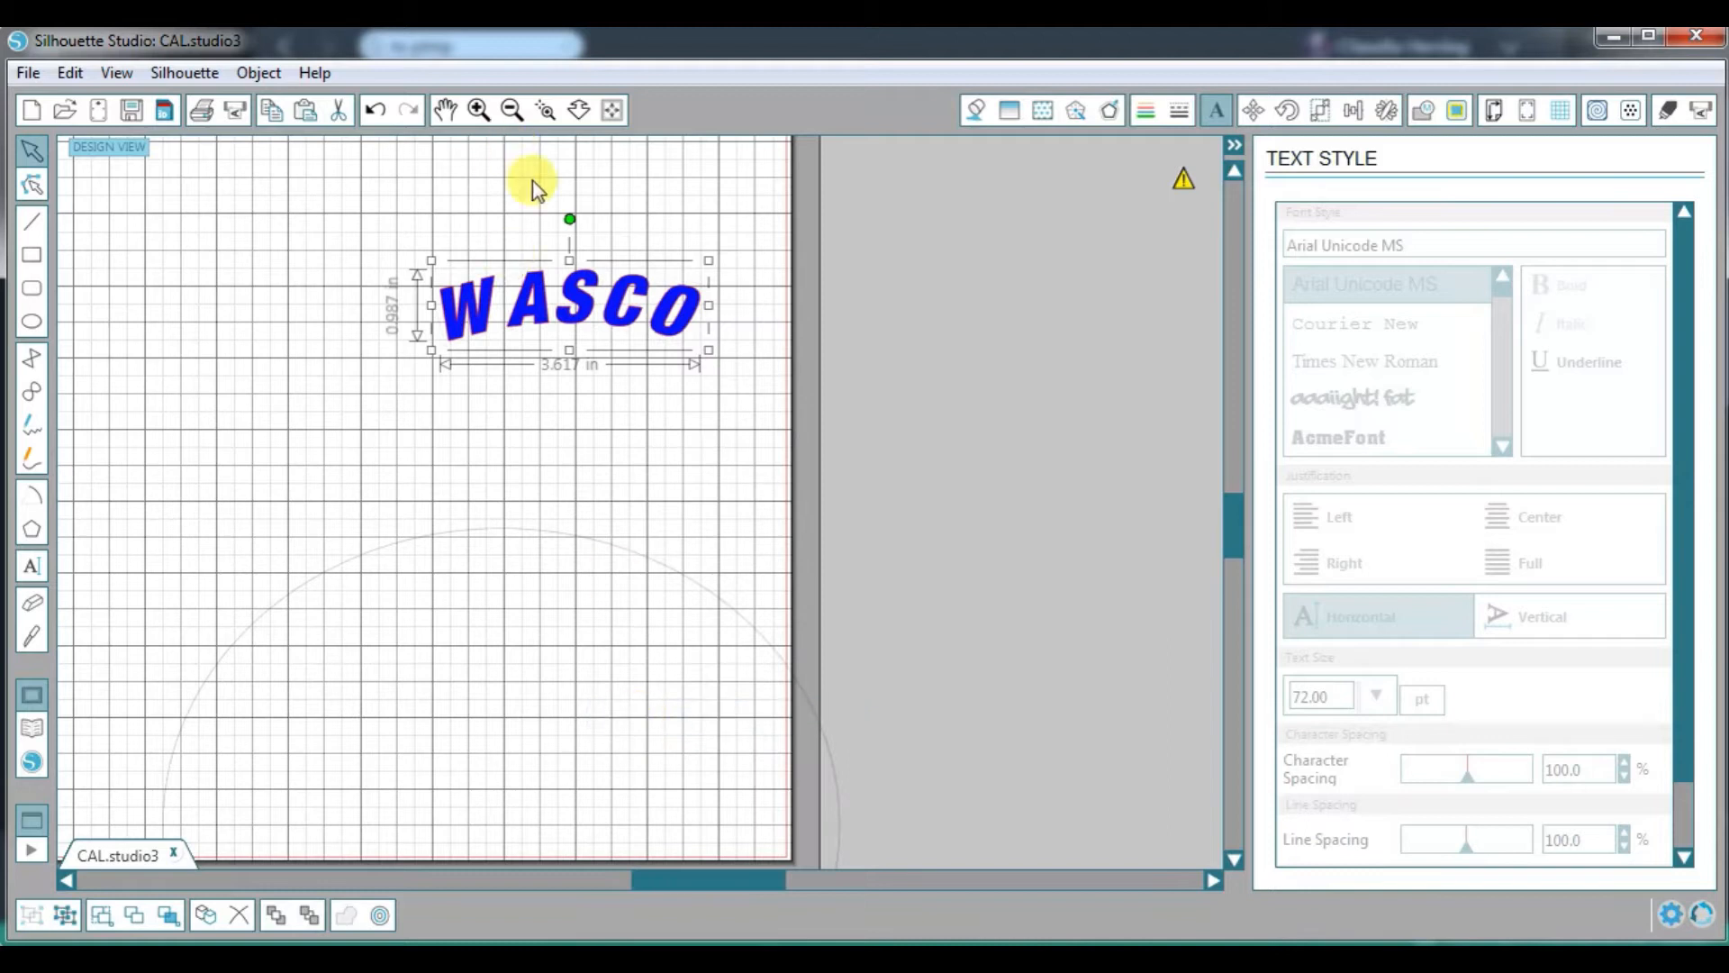
Step: Enlarge the grouped WASCO lettering proportionally to about 7.9 in wide and 2.16 in high, keeping it in the upper part of the page
left_click_drag(571, 285, 355, 254)
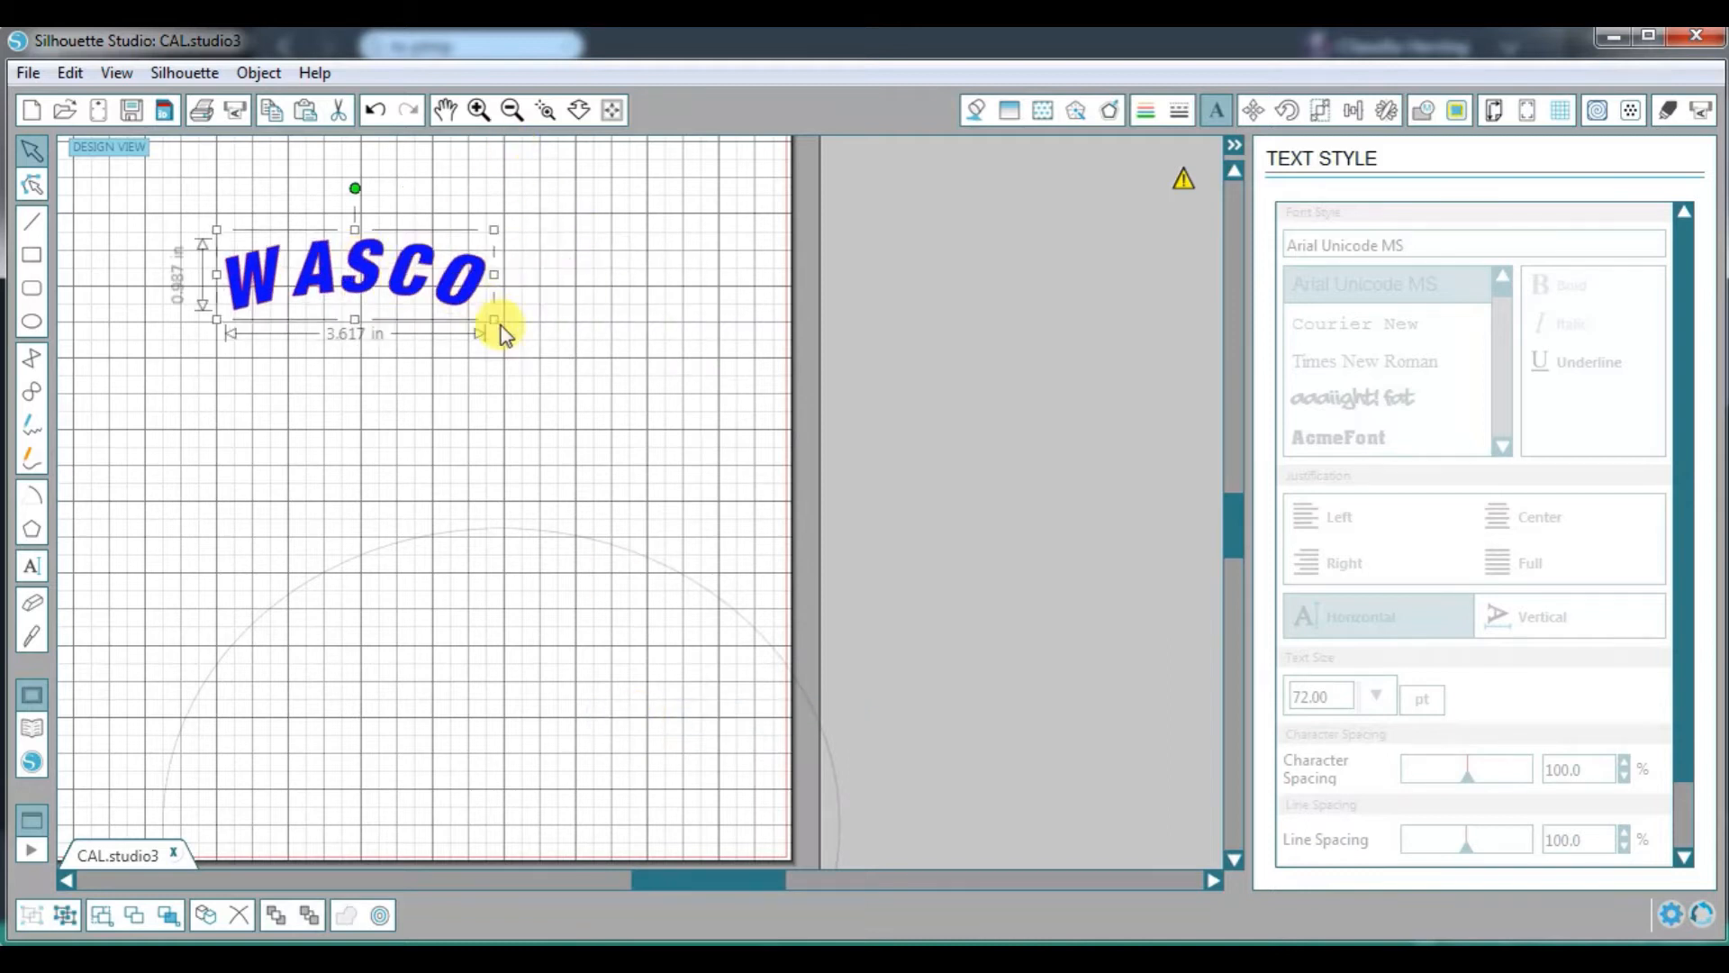
left_click_drag(497, 321, 768, 525)
left_click_drag(644, 356, 525, 270)
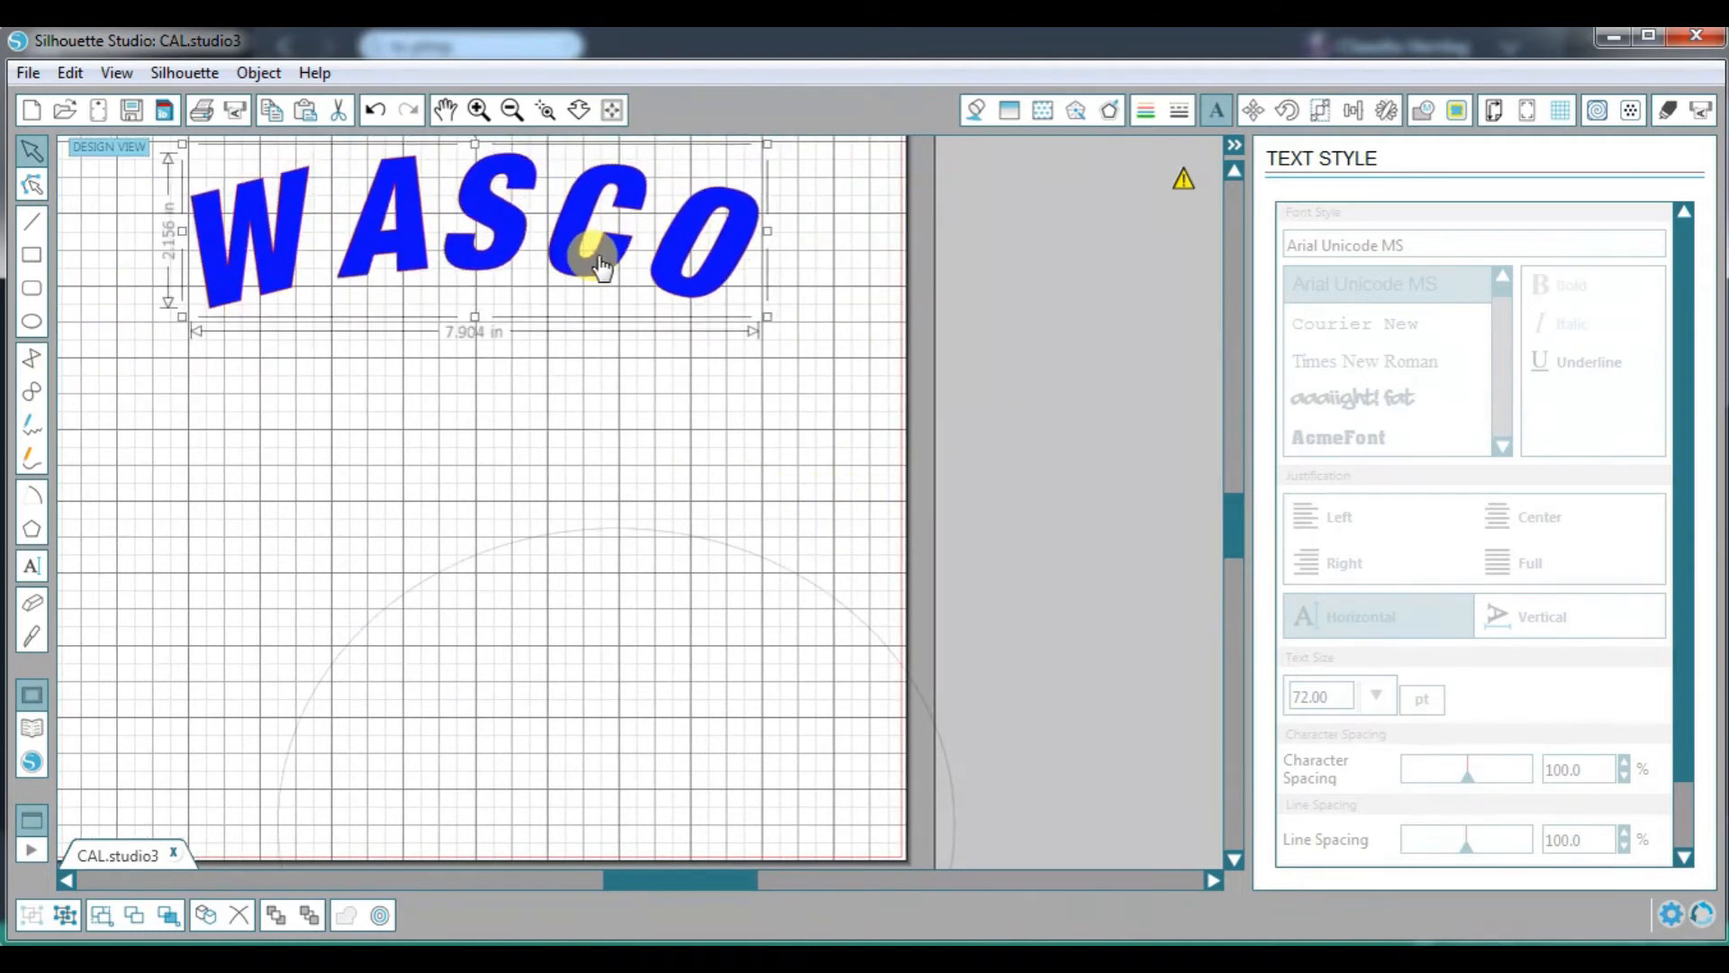
Step: Move the enlarged WASCO lettering to the page's top edge and bring the ellipse up beneath it
left_click(511, 110)
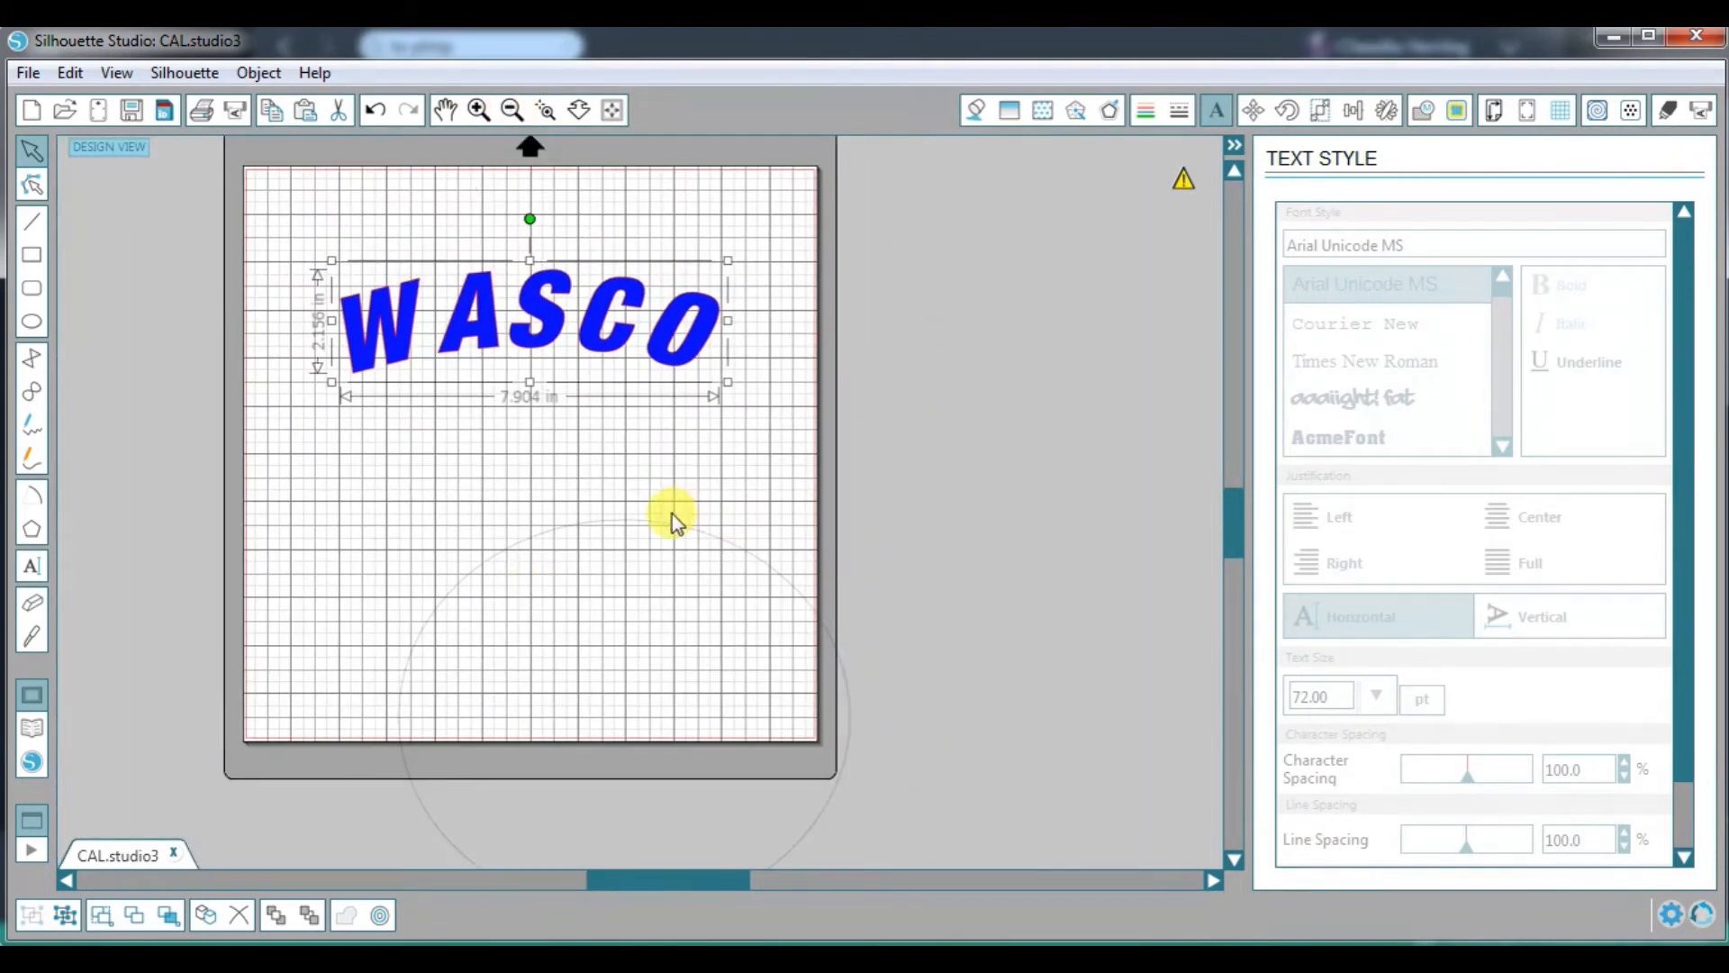
left_click_drag(536, 331, 549, 224)
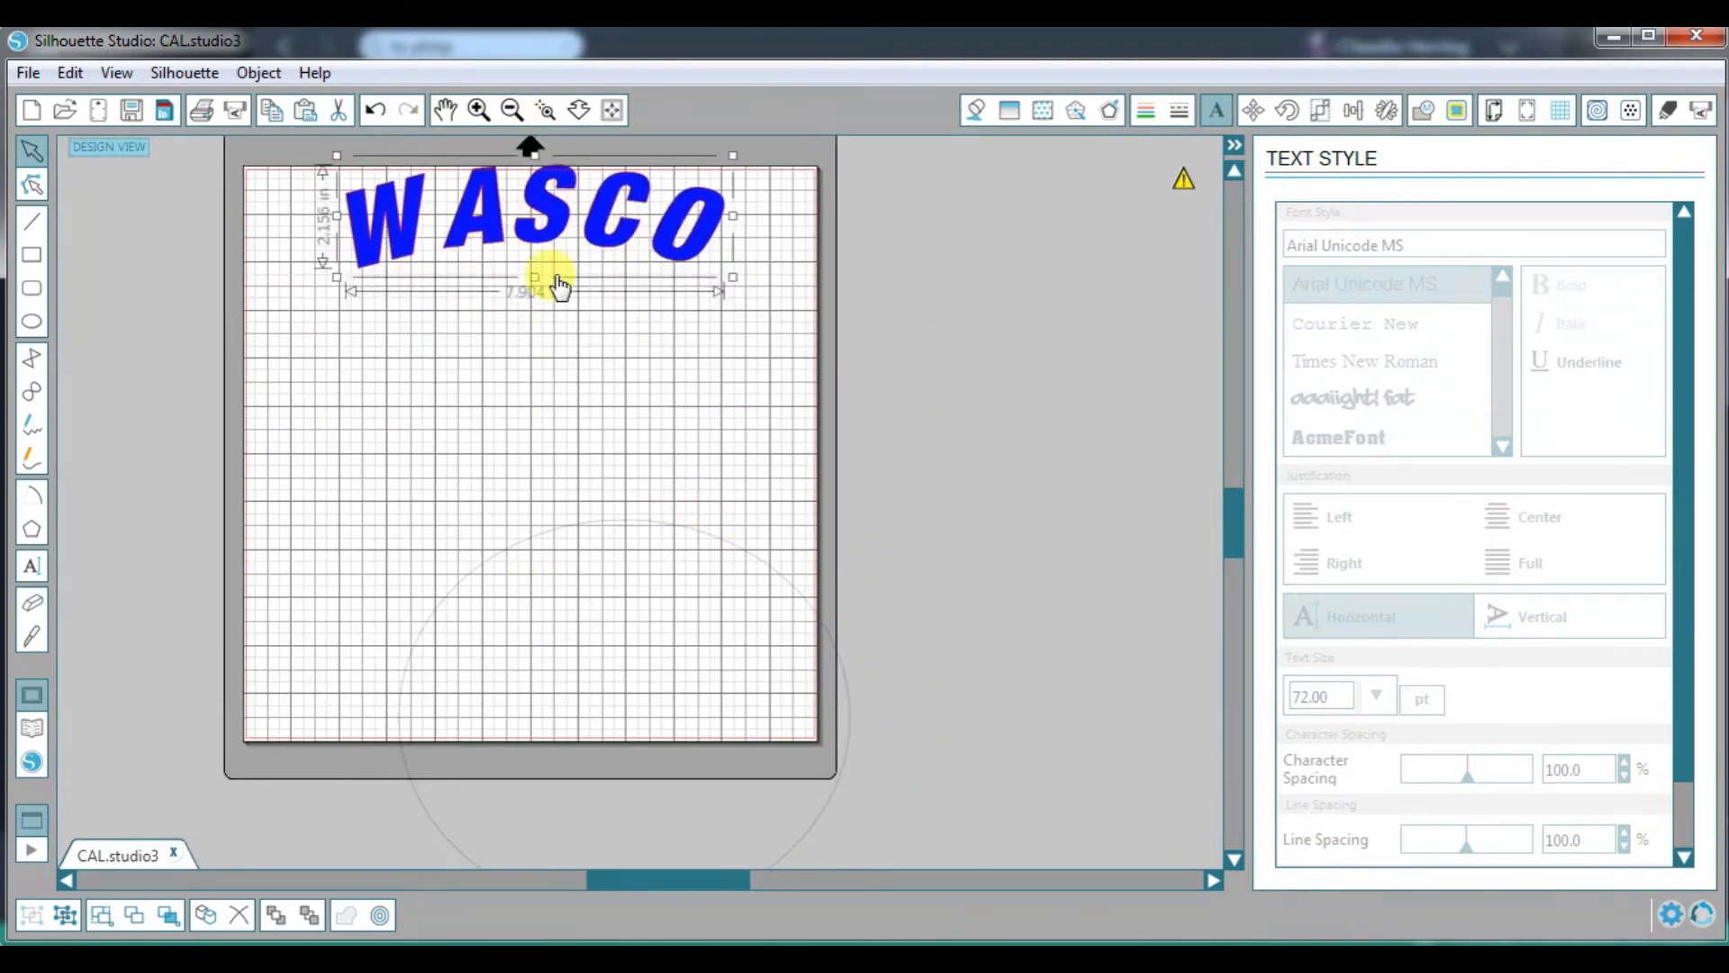
left_click_drag(629, 529, 665, 347)
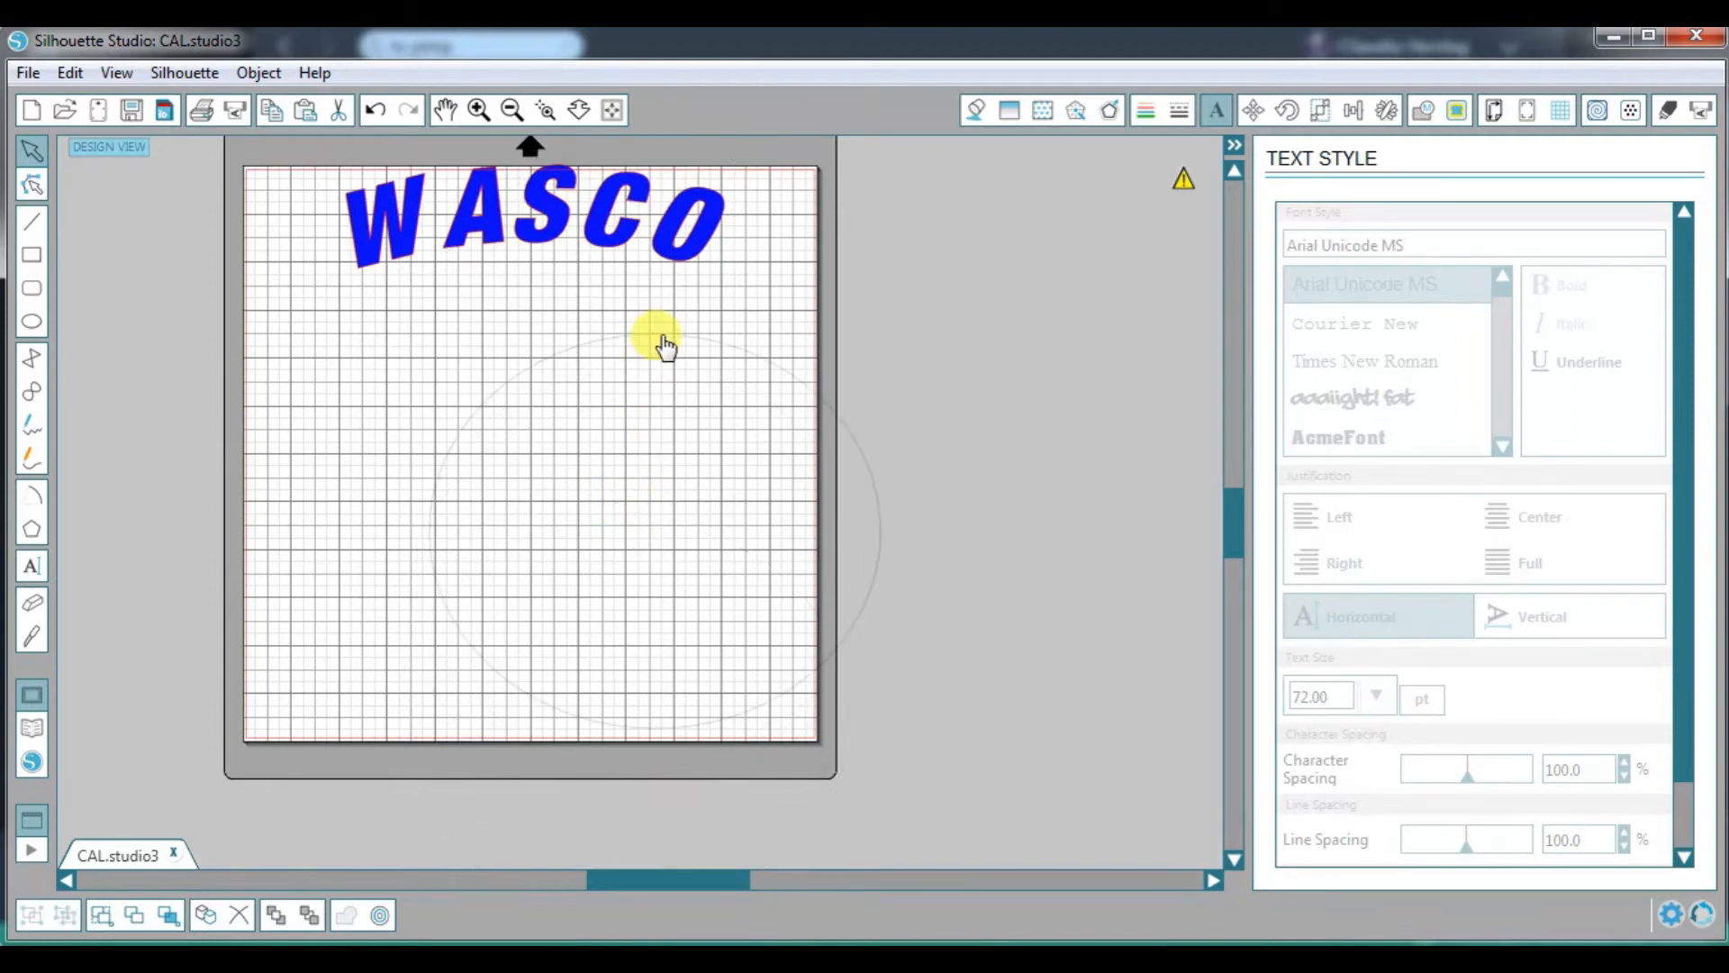
left_click(348, 695)
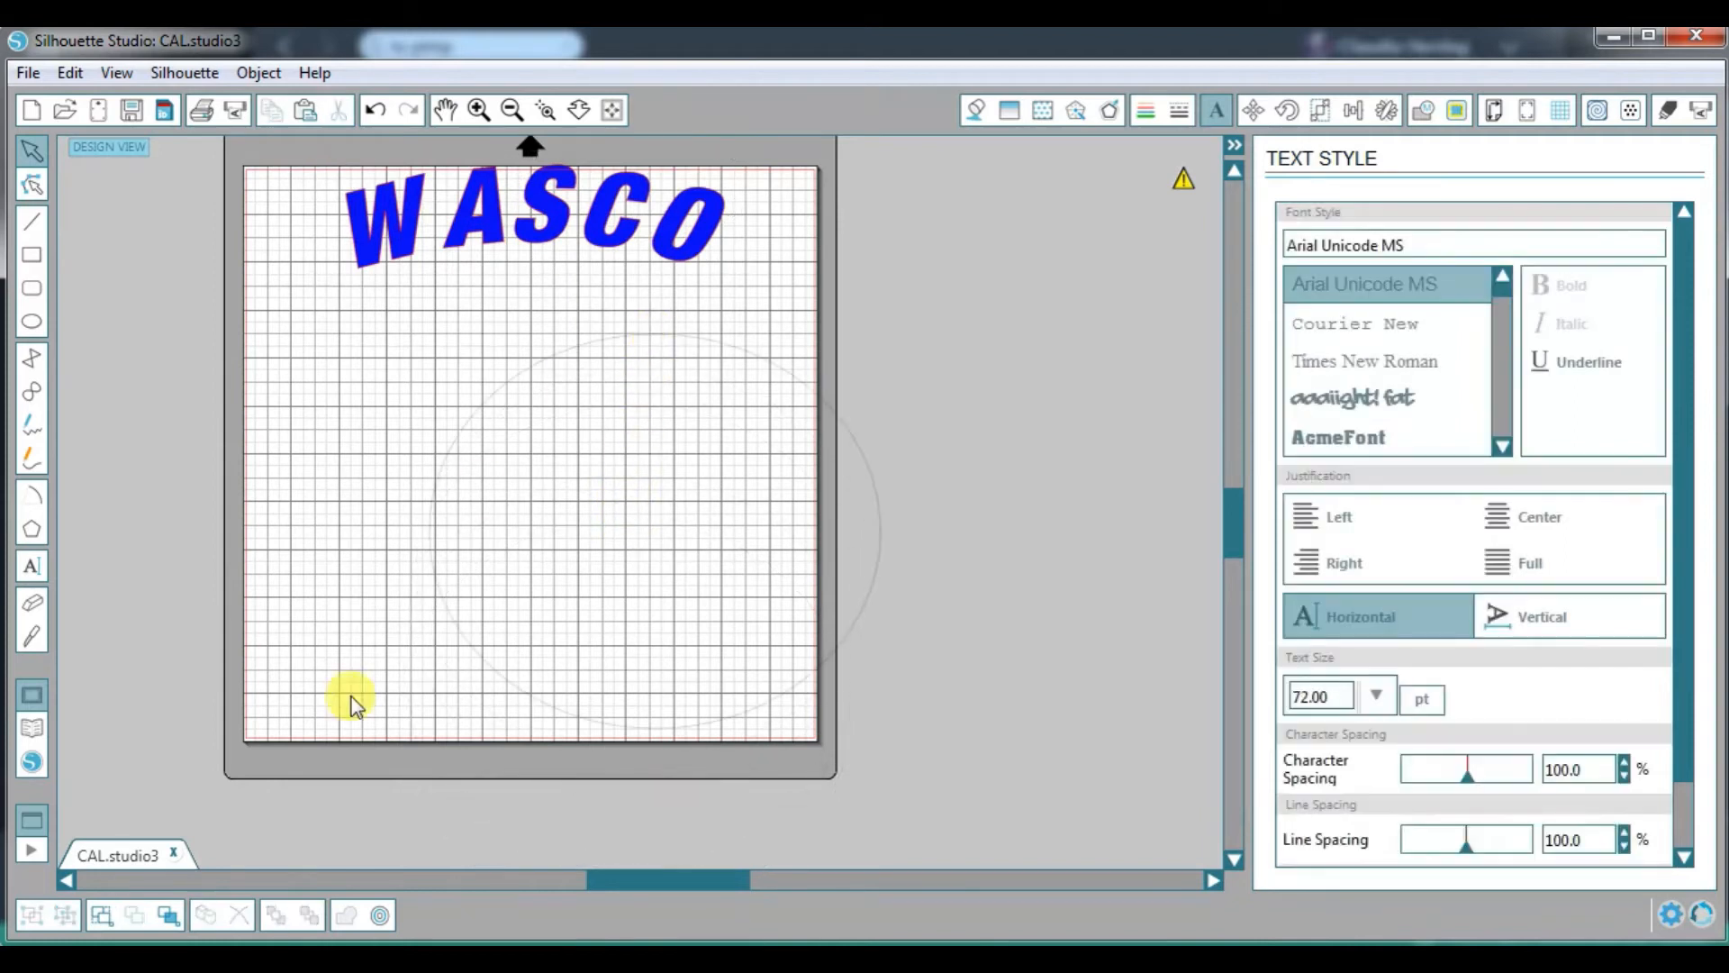
Step: Add a second "WASCO" text near the page's lower-left corner and shift it right onto the page
left_click(30, 567)
left_click(213, 748)
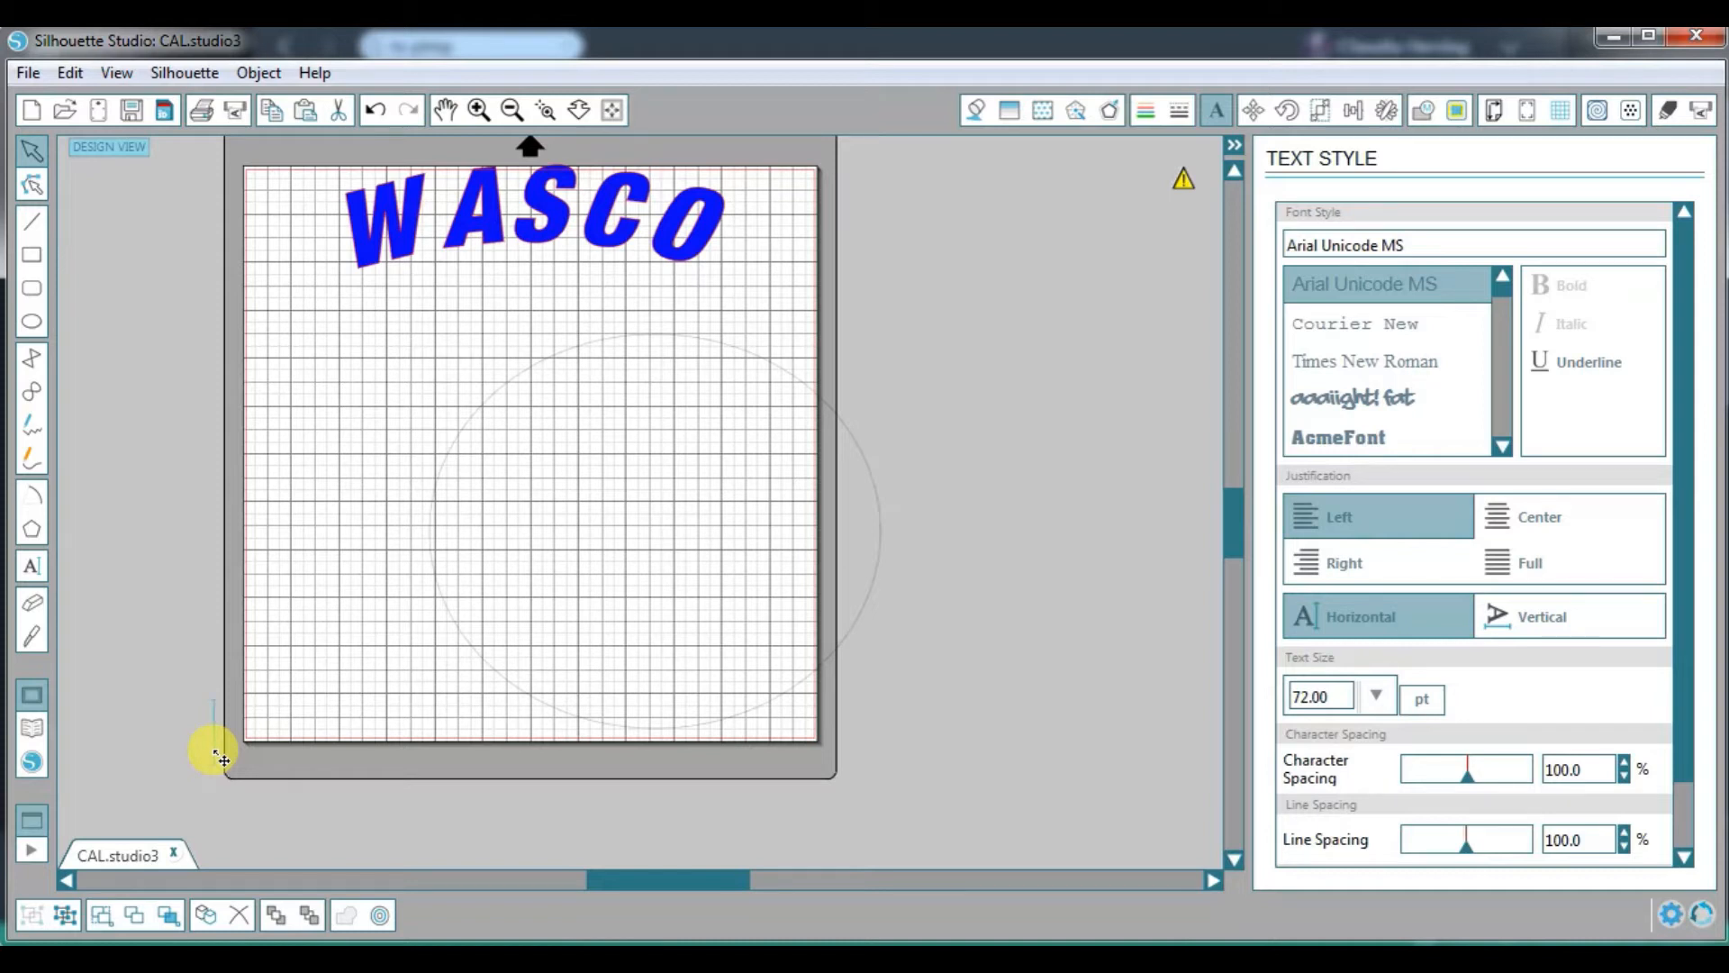
type("WASCO")
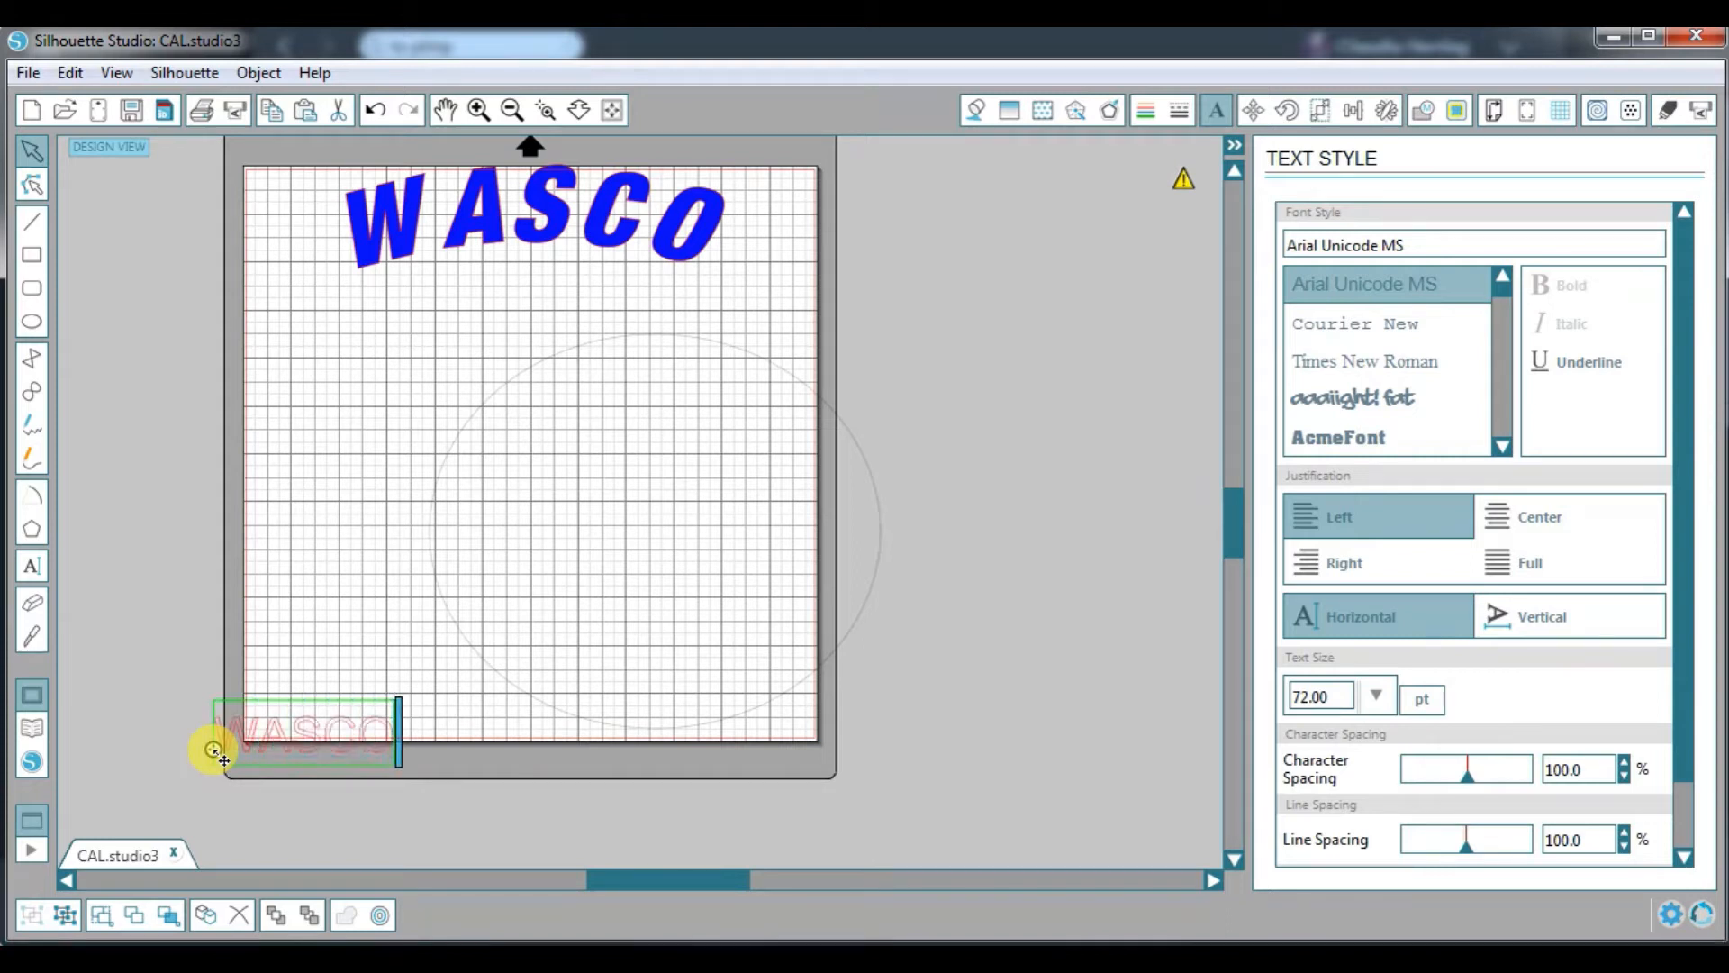
left_click(205, 608)
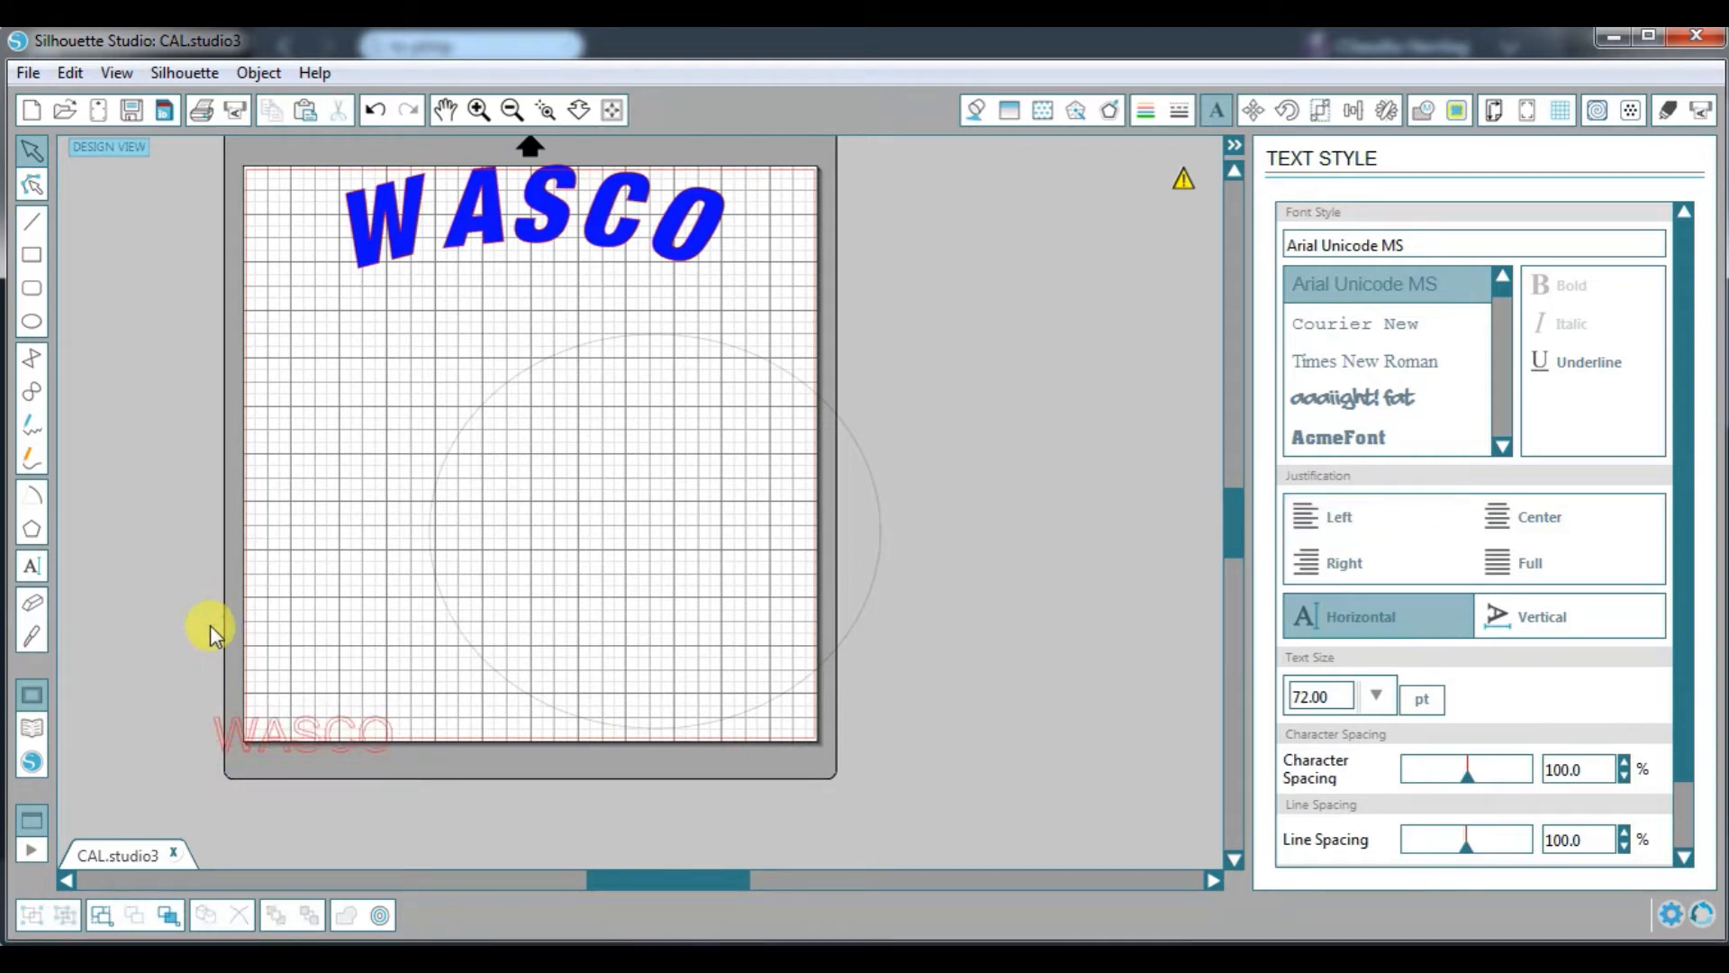
left_click(317, 733)
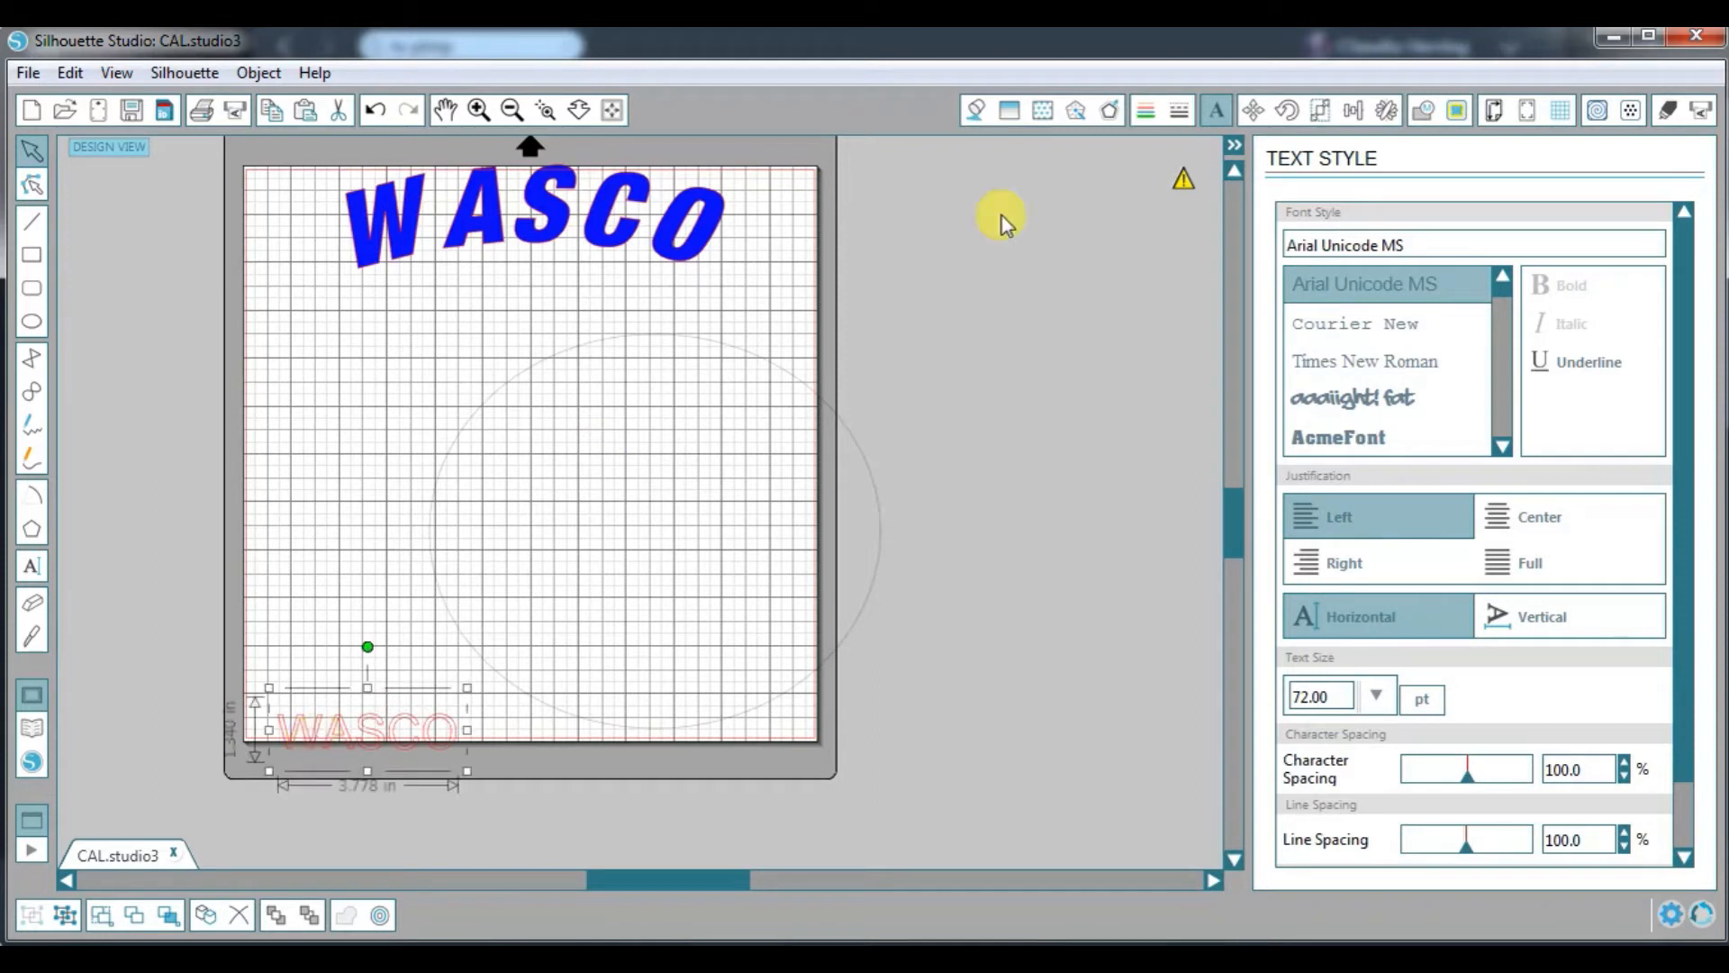
Step: Set the second WASCO text in AcmeFont and fill it black
left_click(1321, 402)
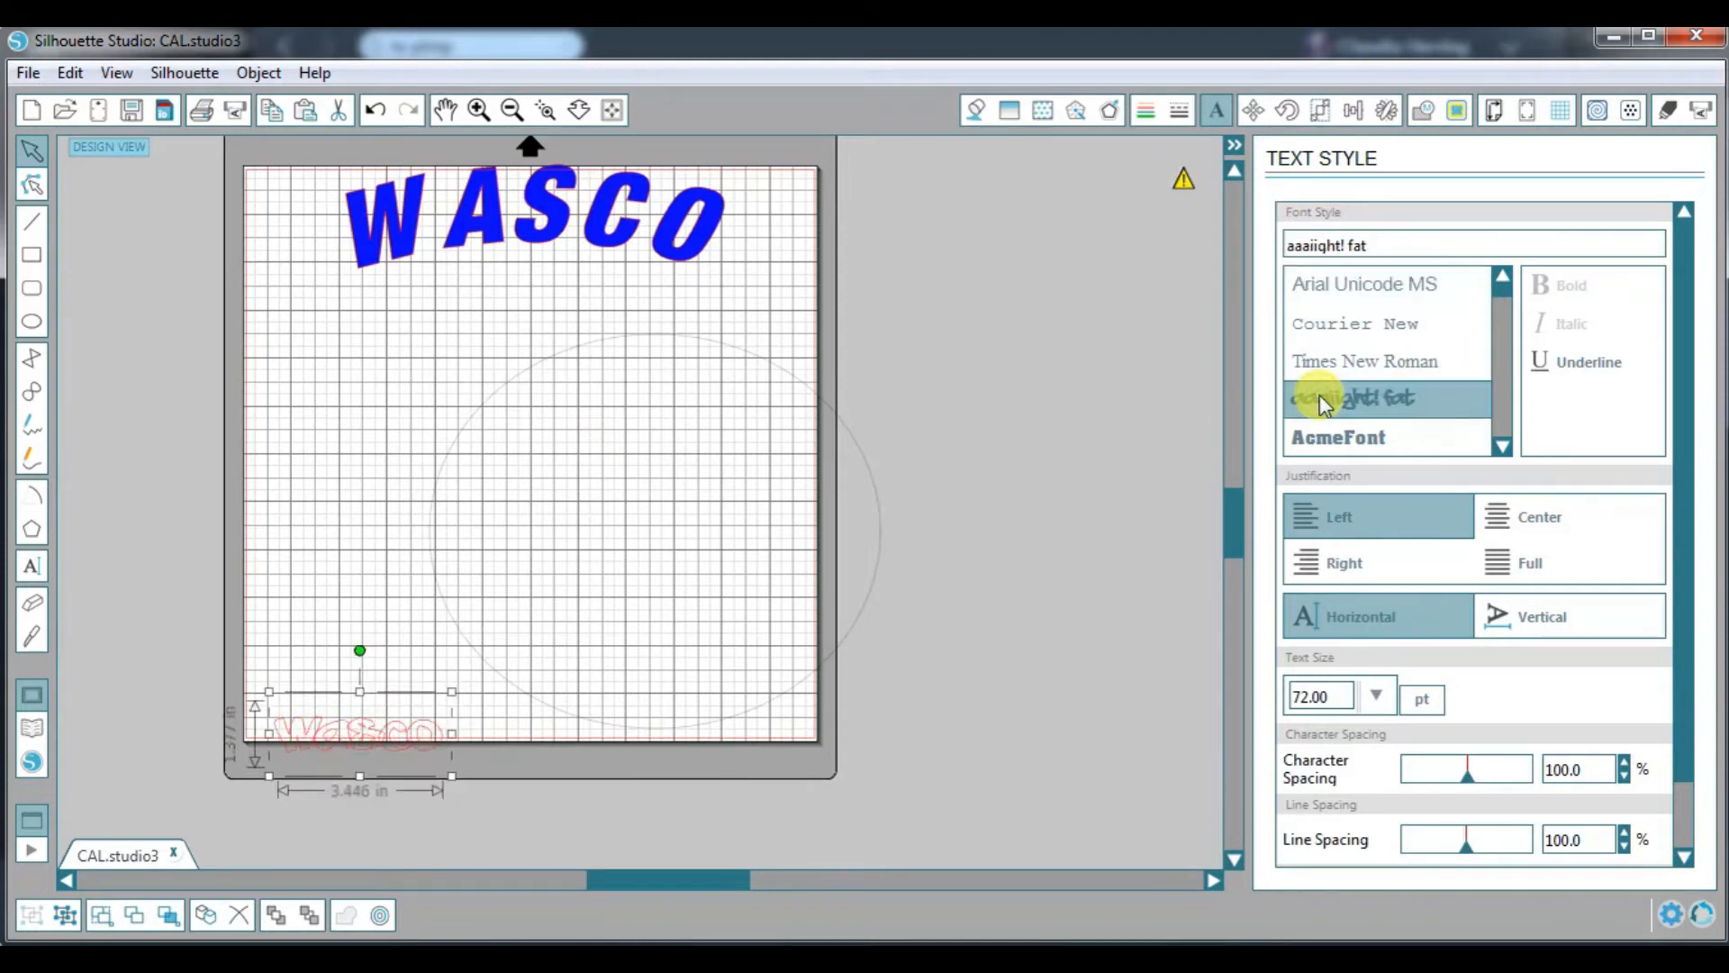
left_click(1368, 436)
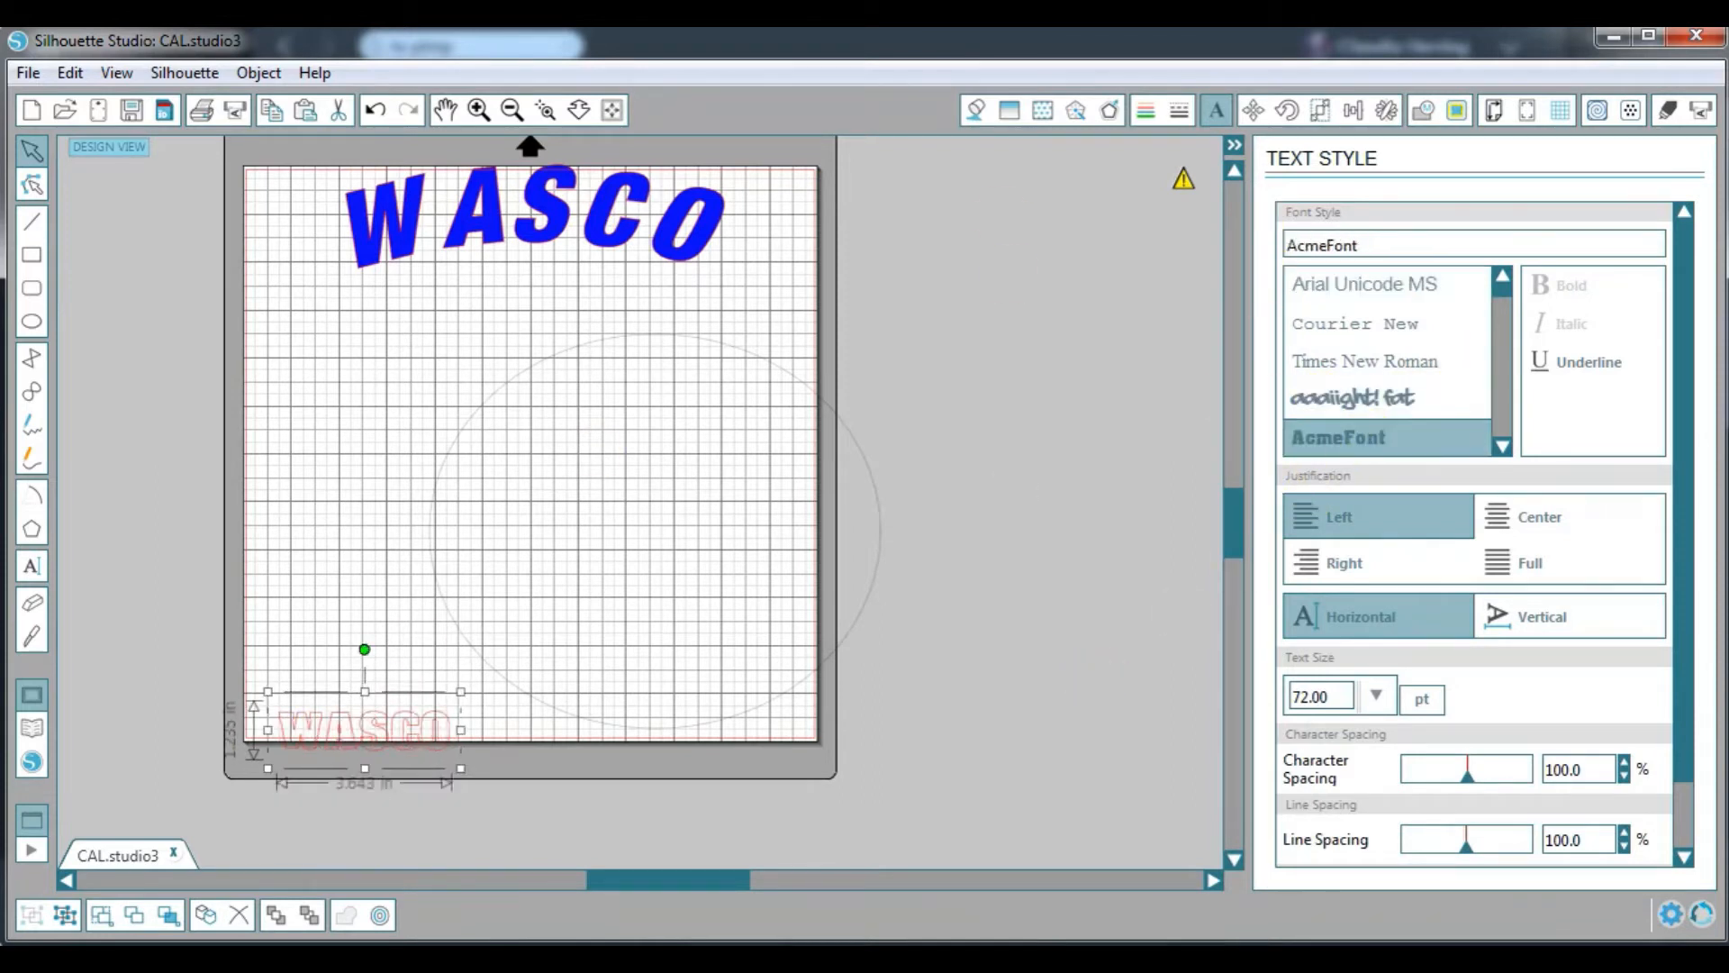
left_click(975, 110)
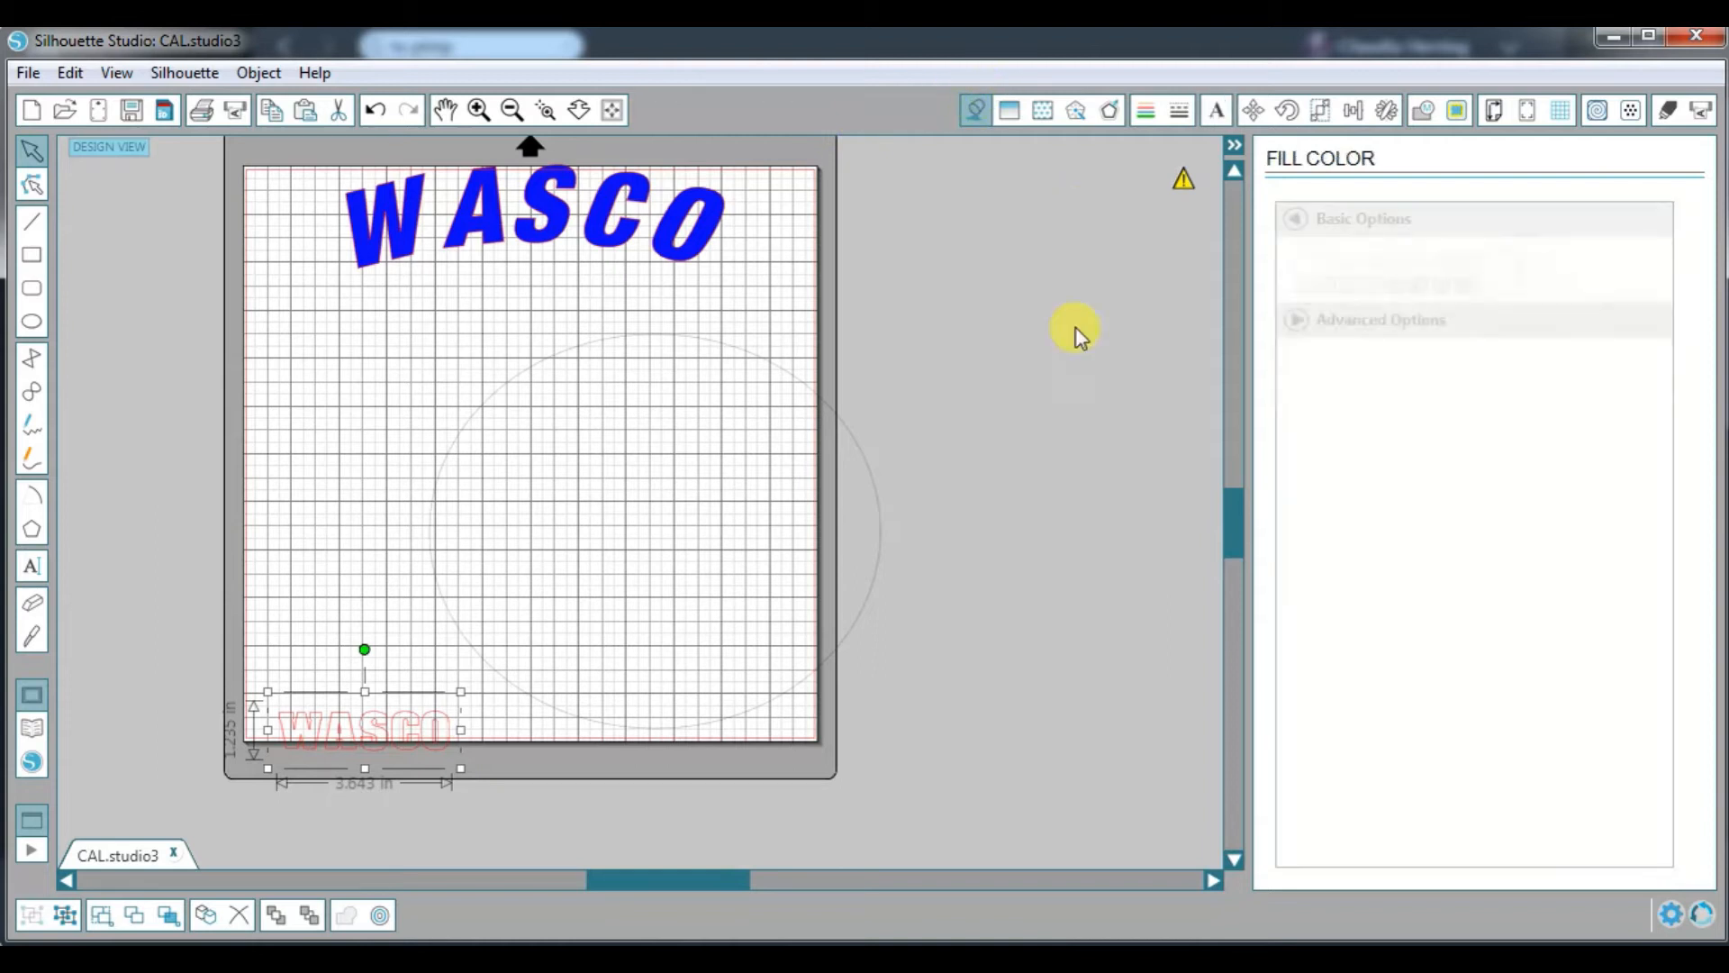
left_click(1464, 284)
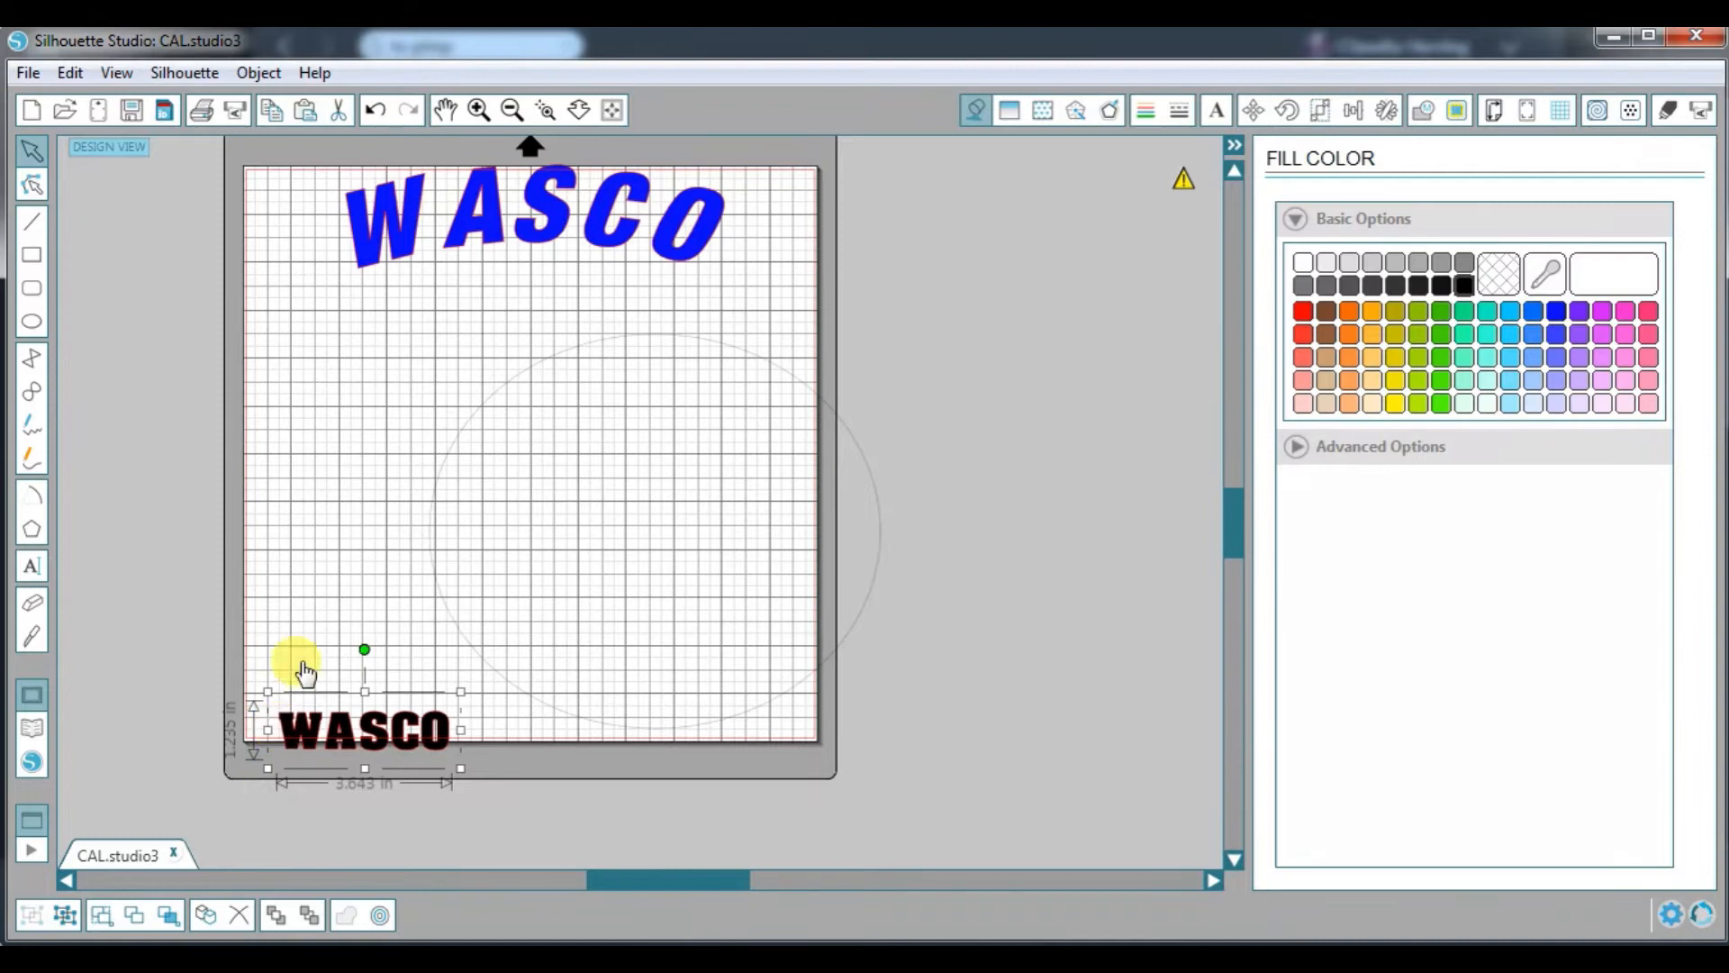
Step: Move the ellipse off the page into the empty area beside it and place the black WASCO text by its lower-right edge
left_click(643, 339)
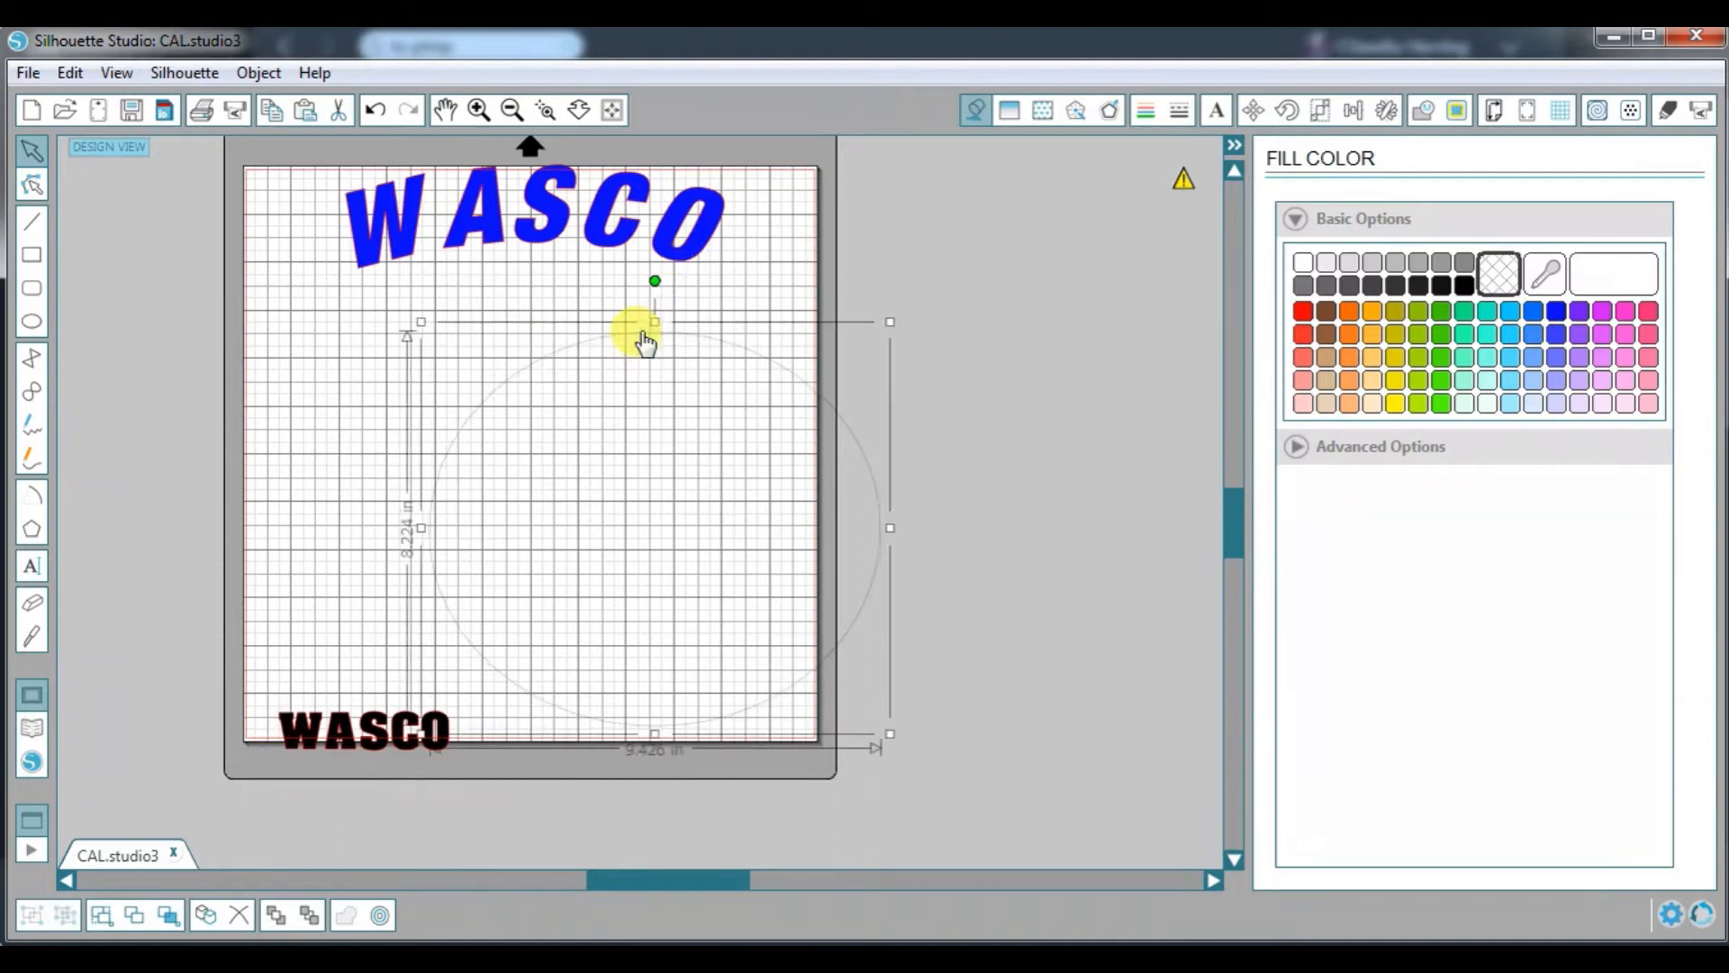
left_click_drag(664, 348, 1038, 361)
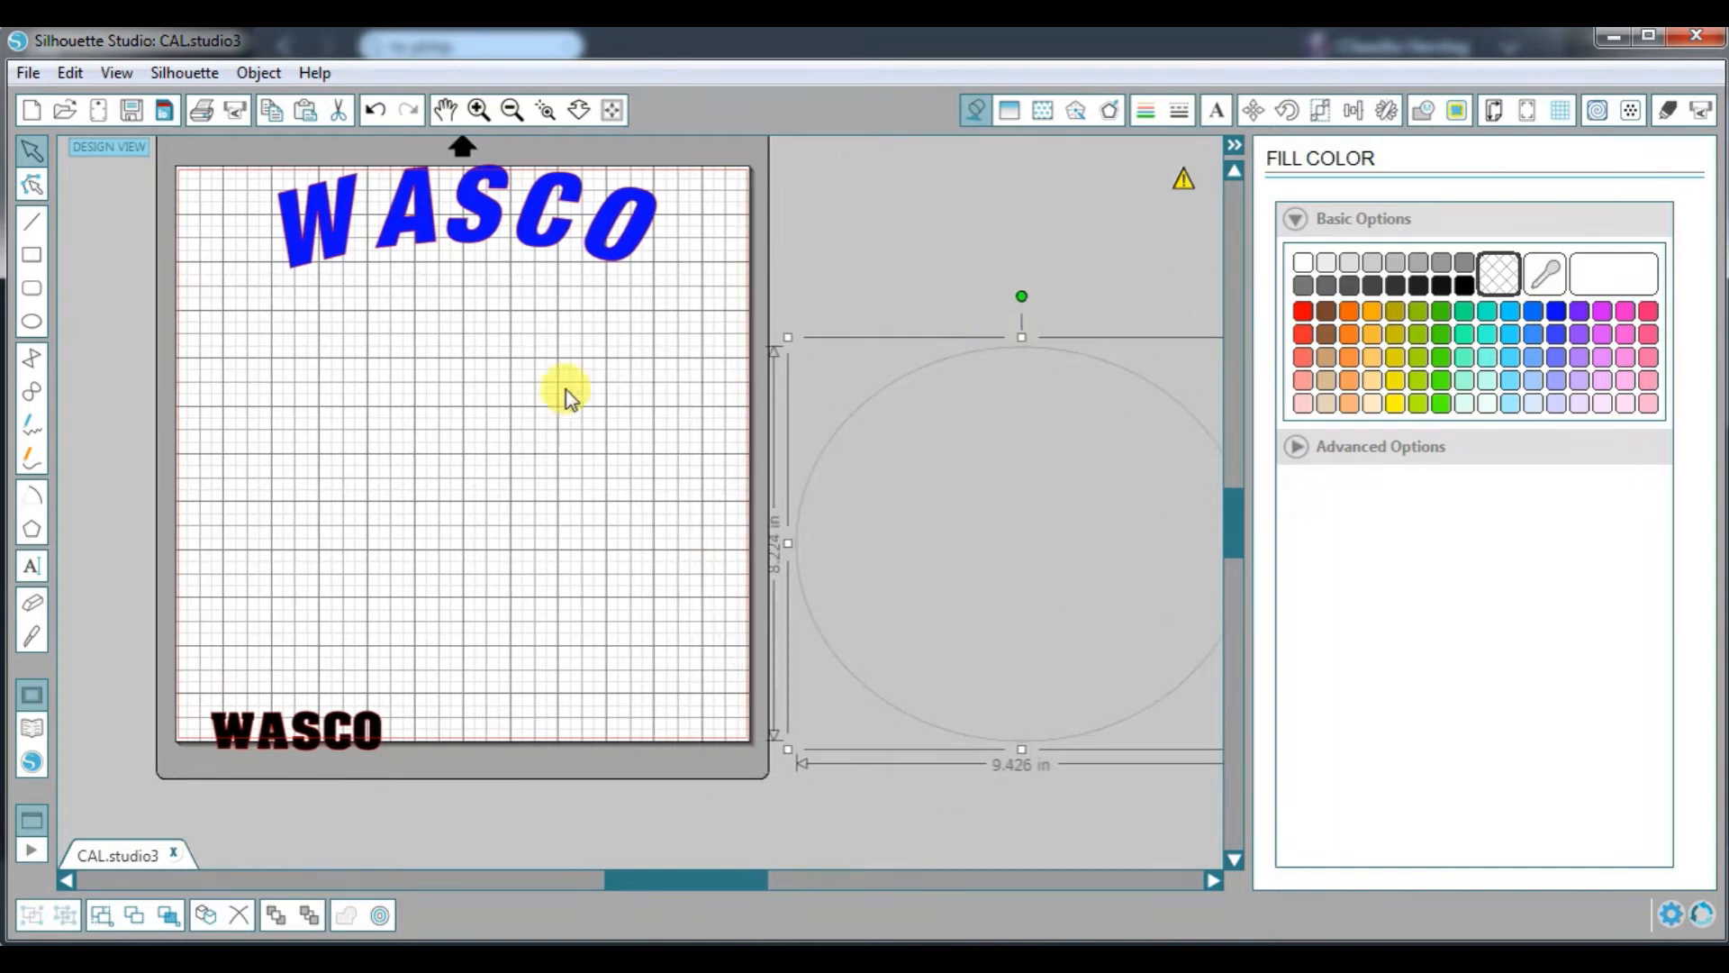
left_click_drag(350, 722, 1045, 701)
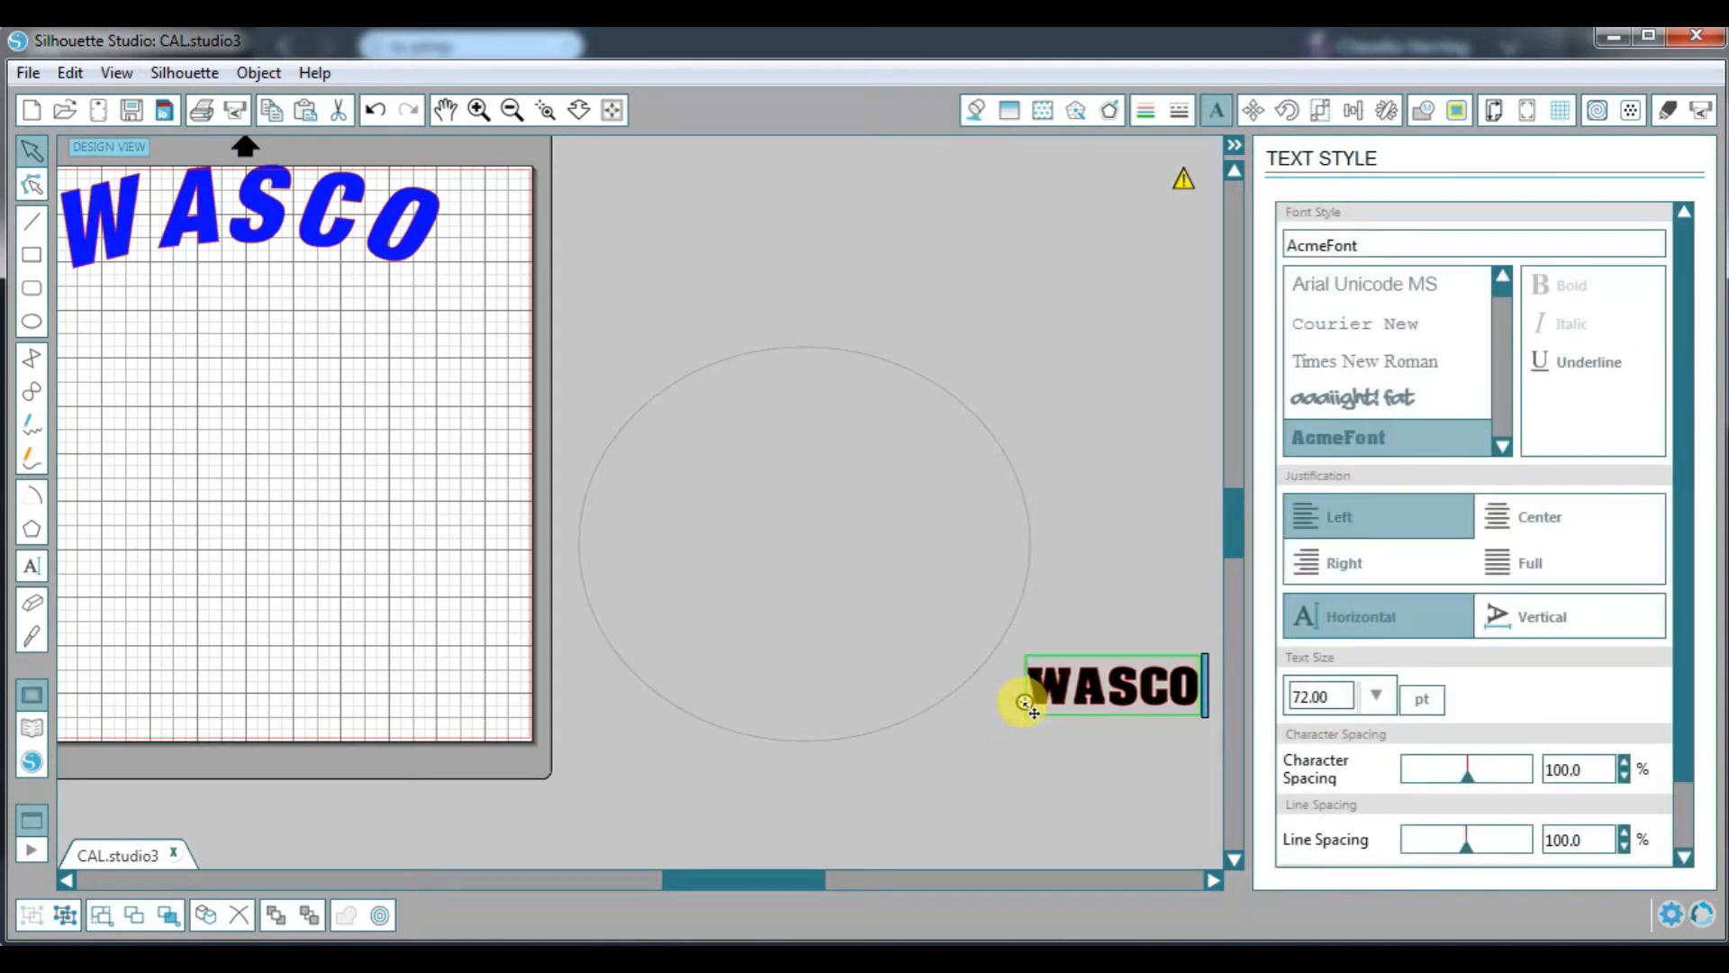
Step: Curve the black WASCO text along the ellipse's inner lower edge, centred, with character spacing of 180.5%
left_click_drag(1027, 705, 945, 664)
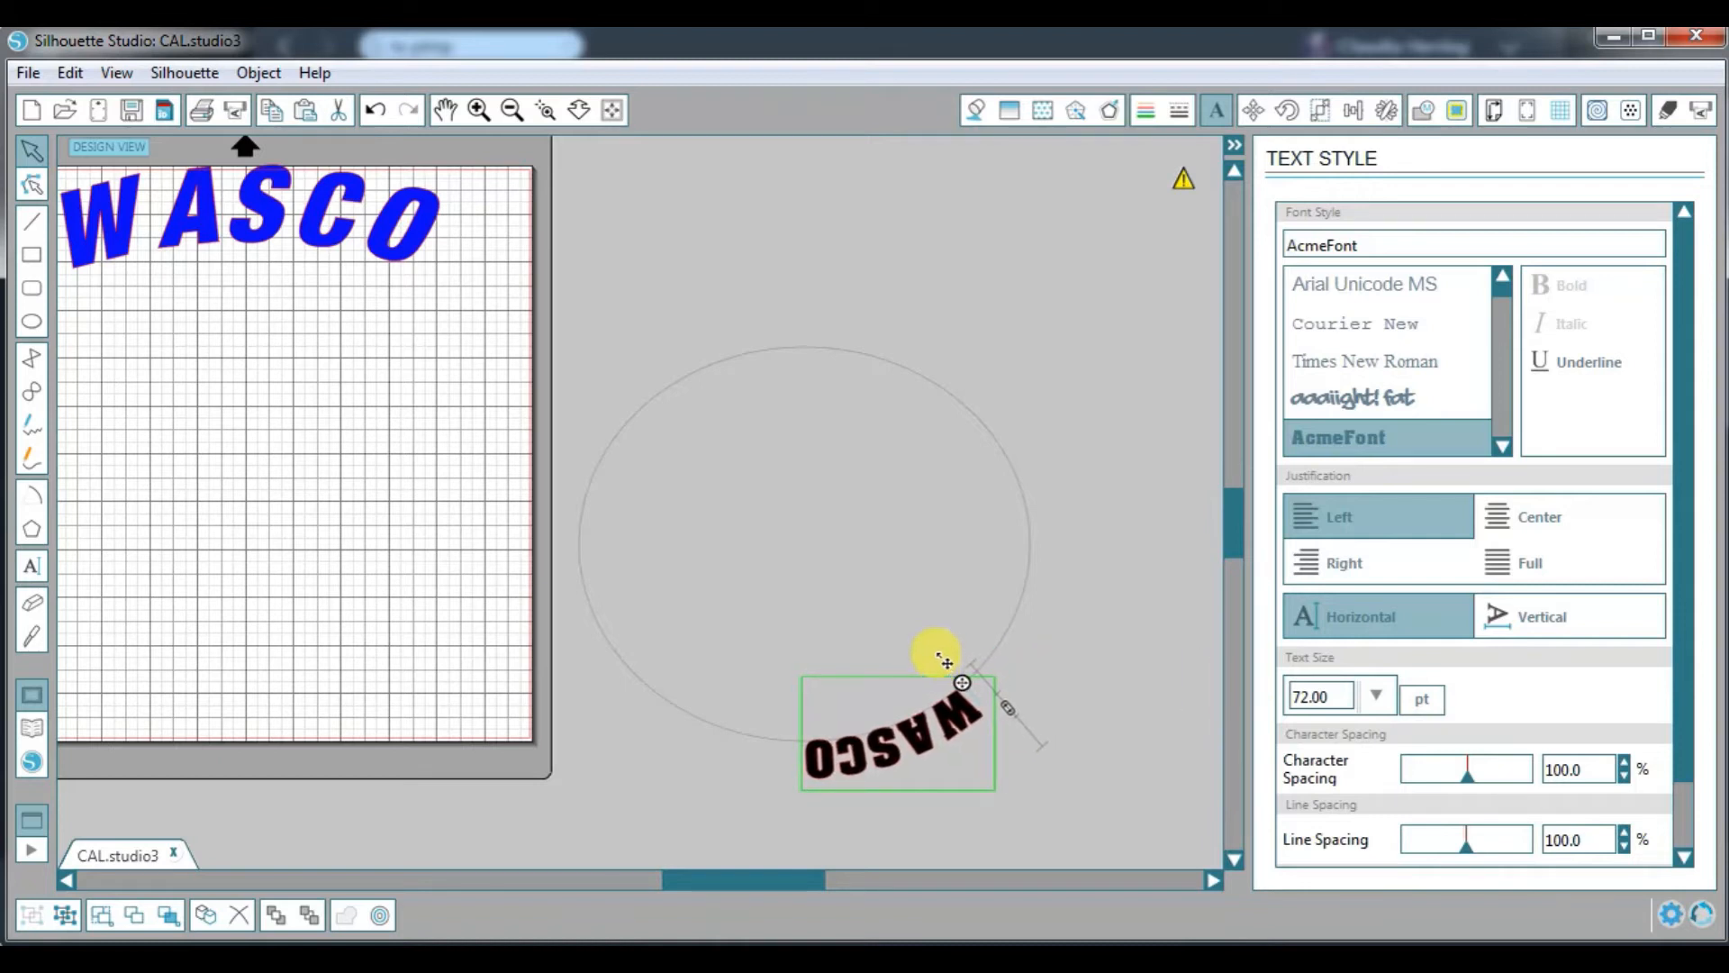
left_click_drag(921, 700, 717, 740)
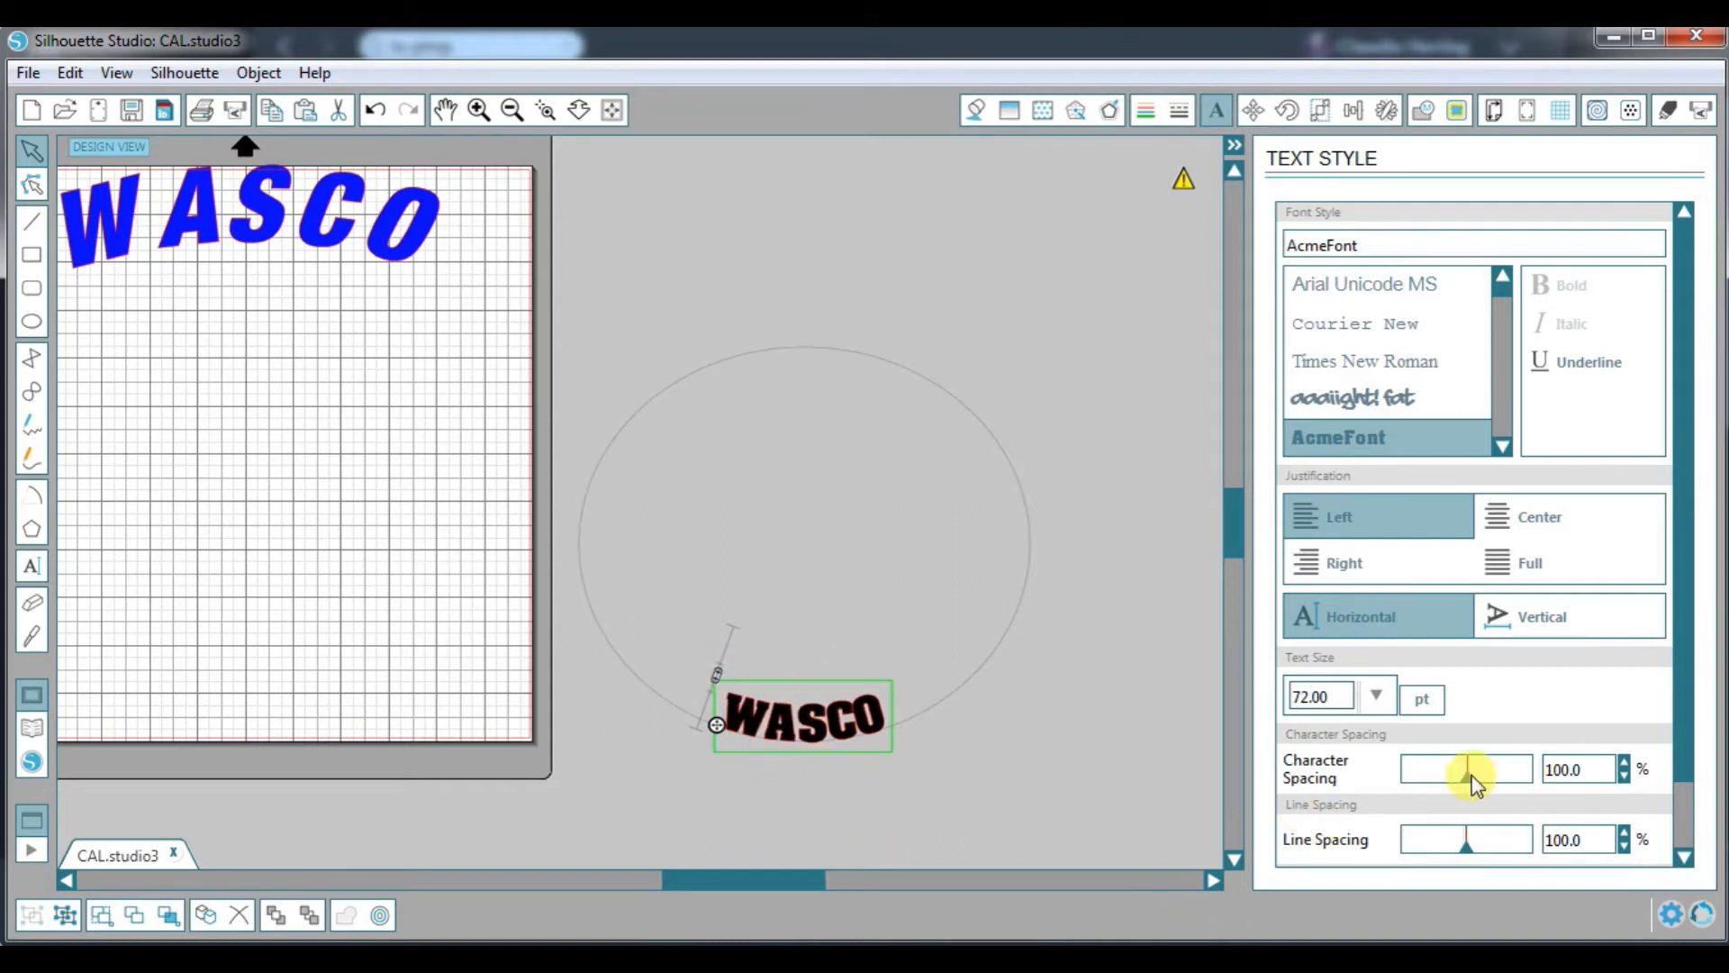
left_click_drag(1466, 775, 1519, 772)
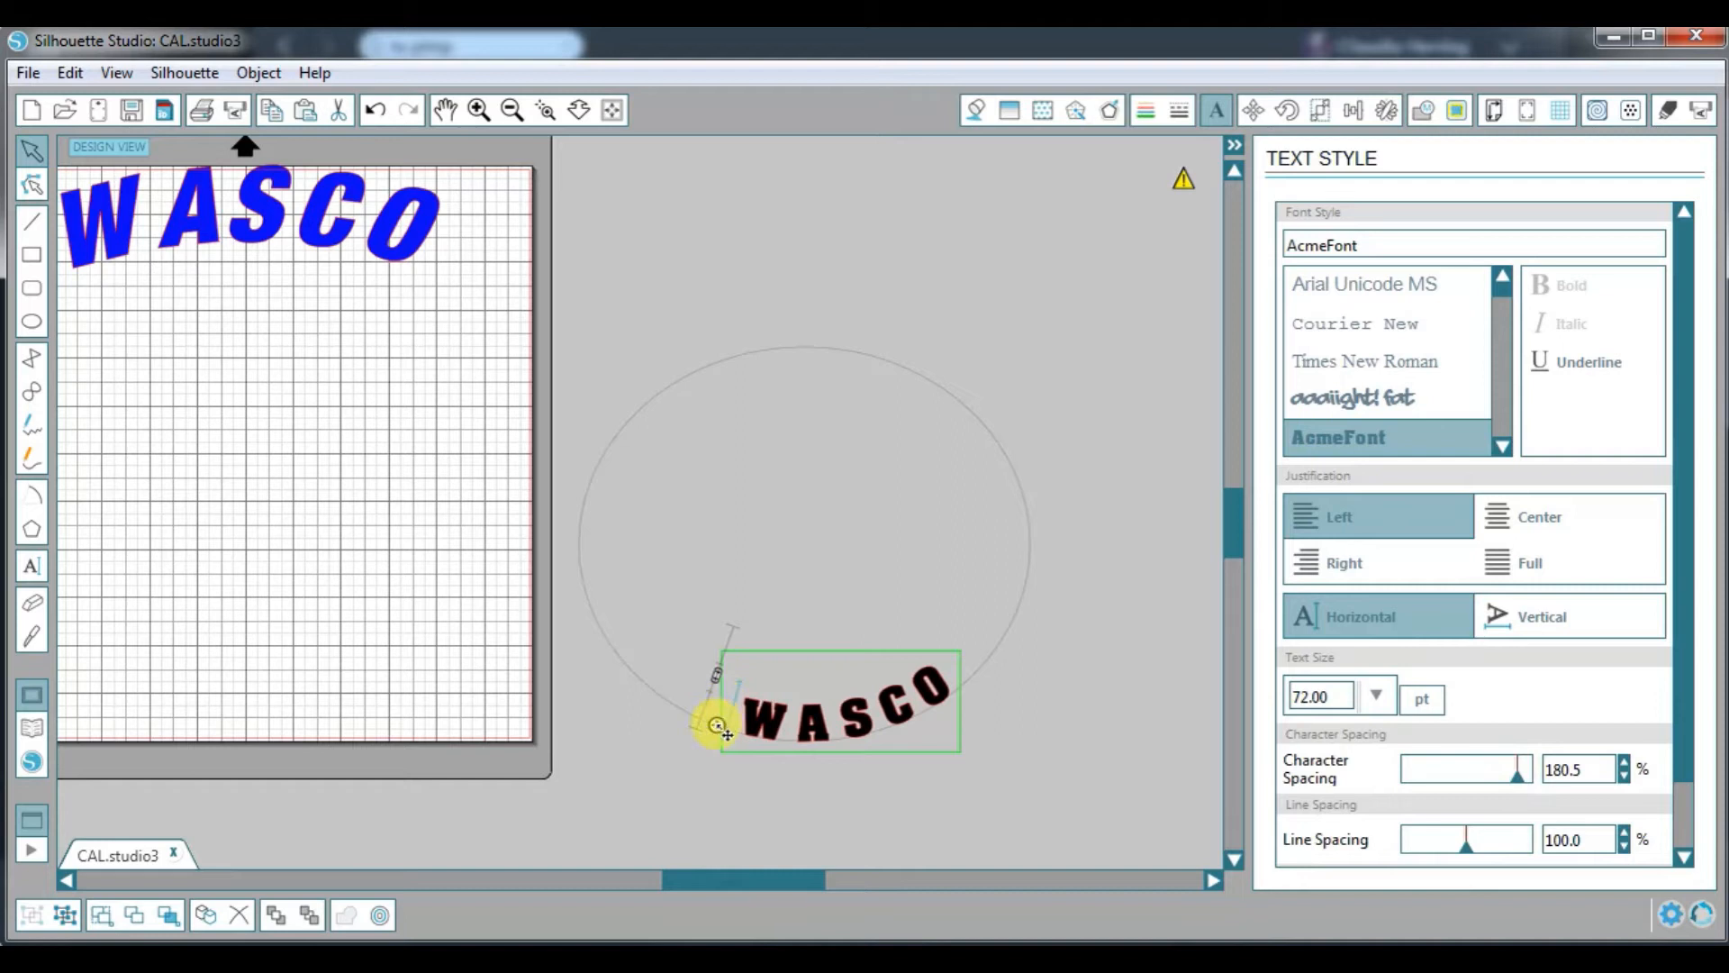
left_click_drag(726, 732, 667, 720)
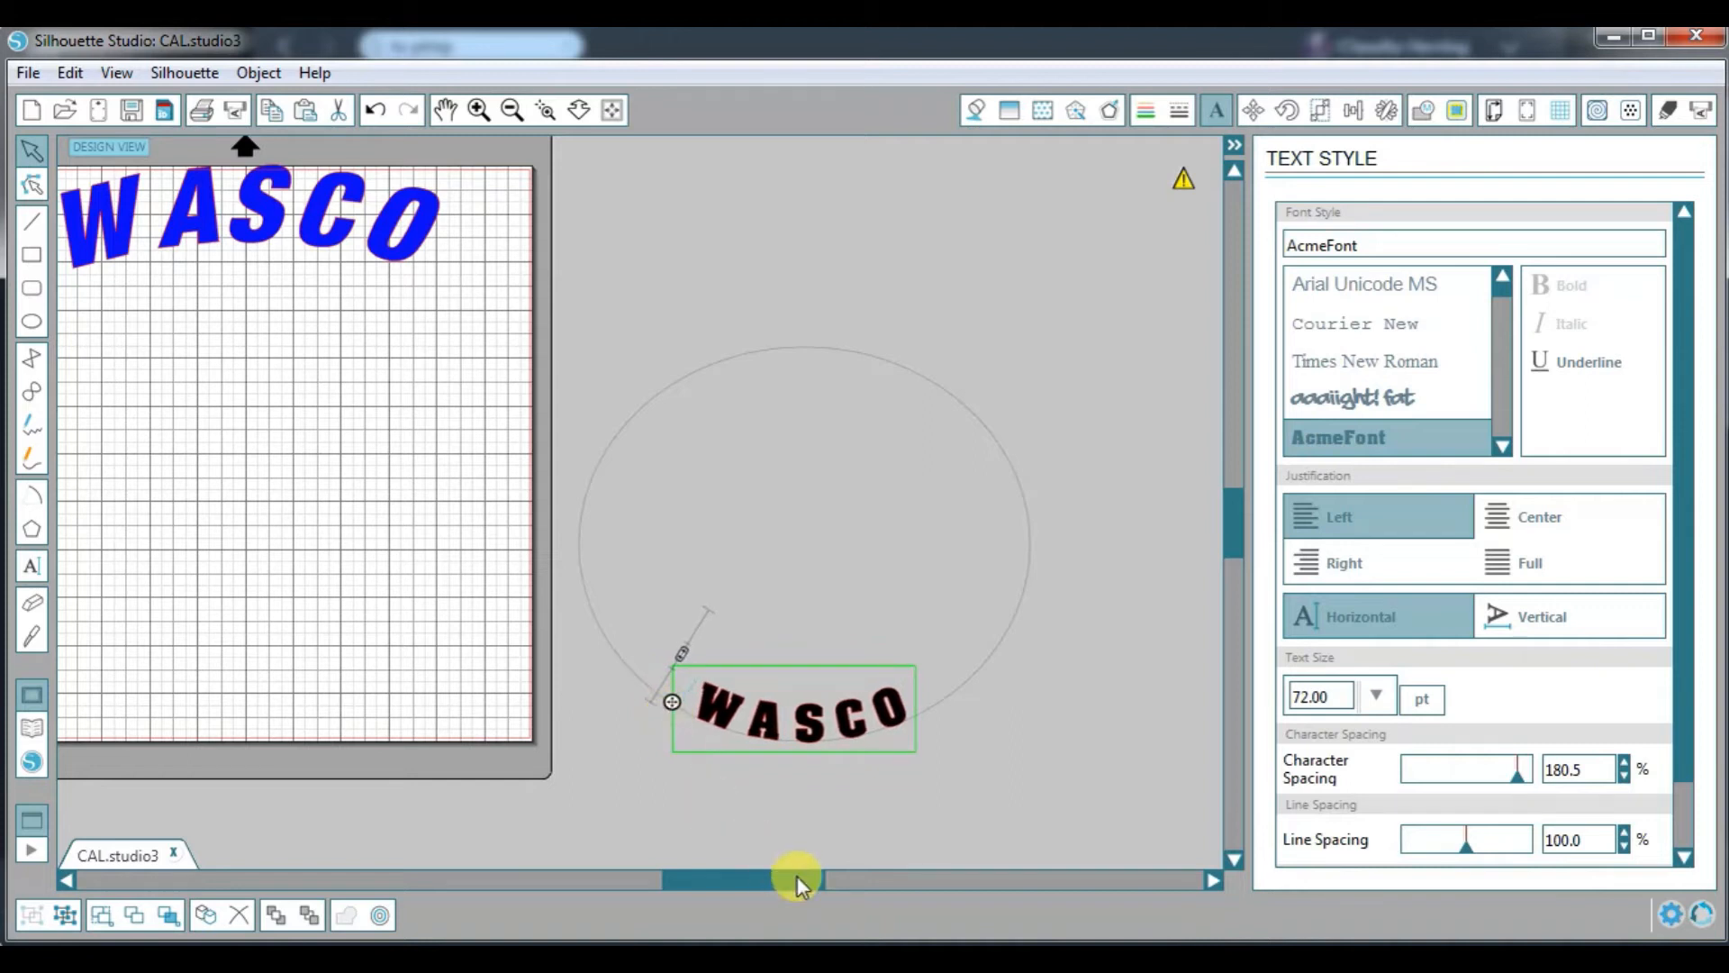
Step: Shift the ellipse with its attached black text slightly upward and ungroup the text into separate letters
left_click(1035, 730)
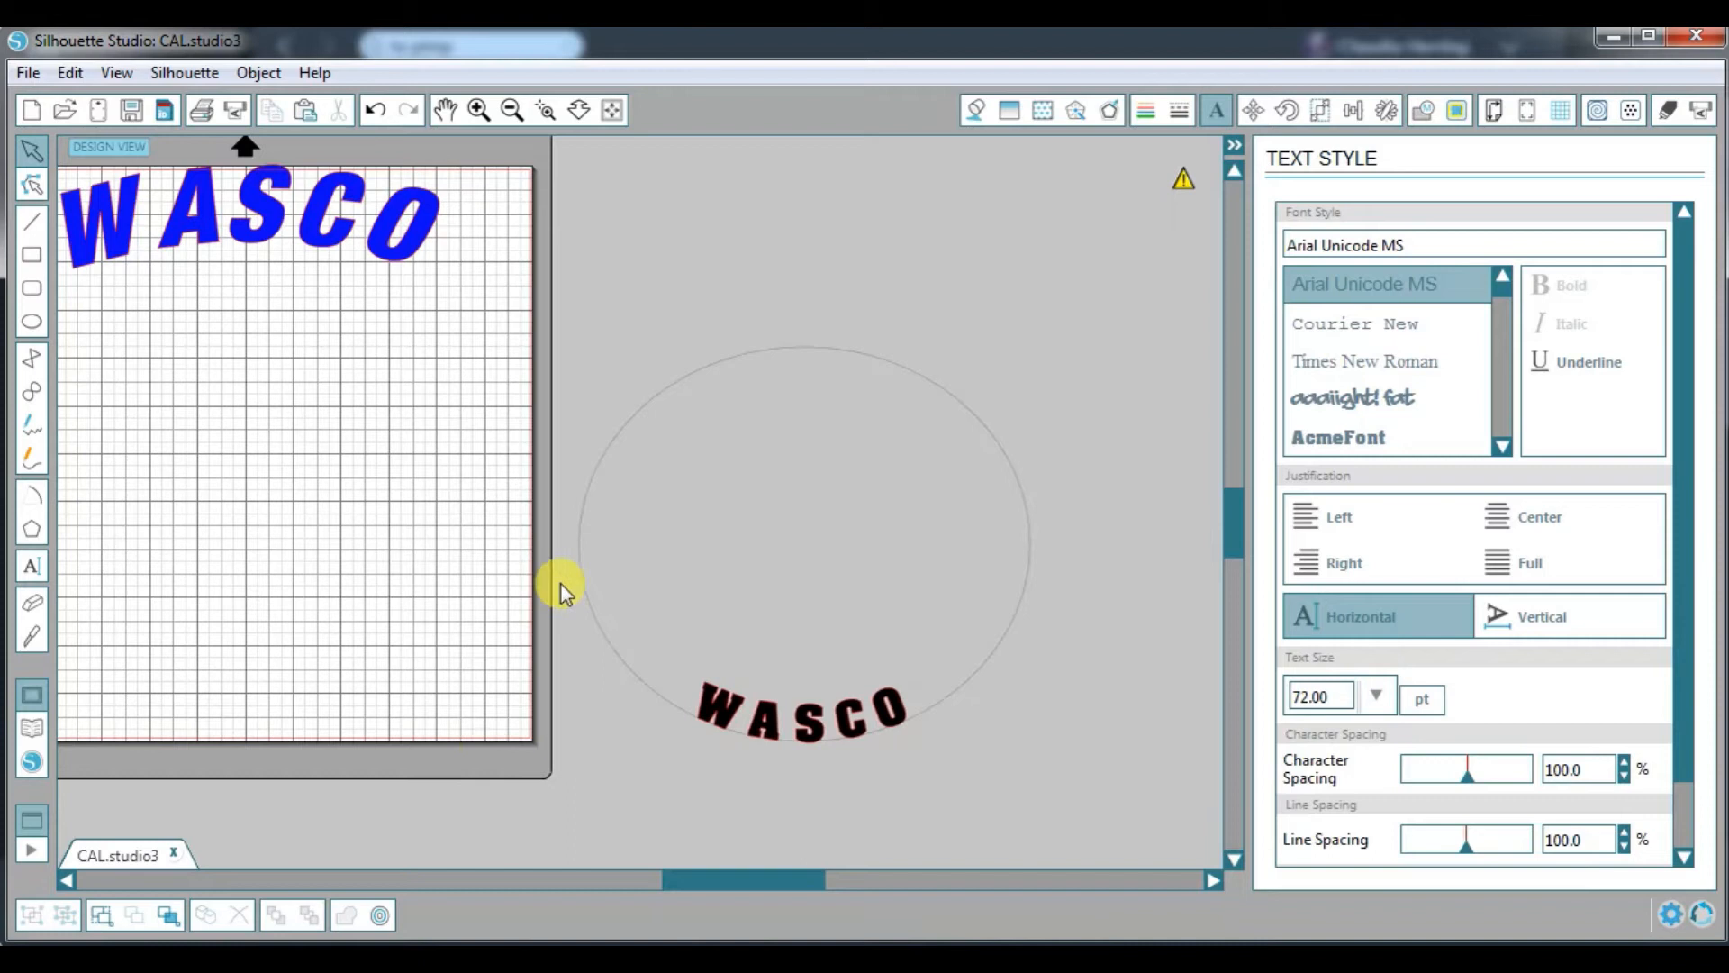
left_click_drag(587, 604, 620, 516)
left_click_drag(501, 529, 926, 719)
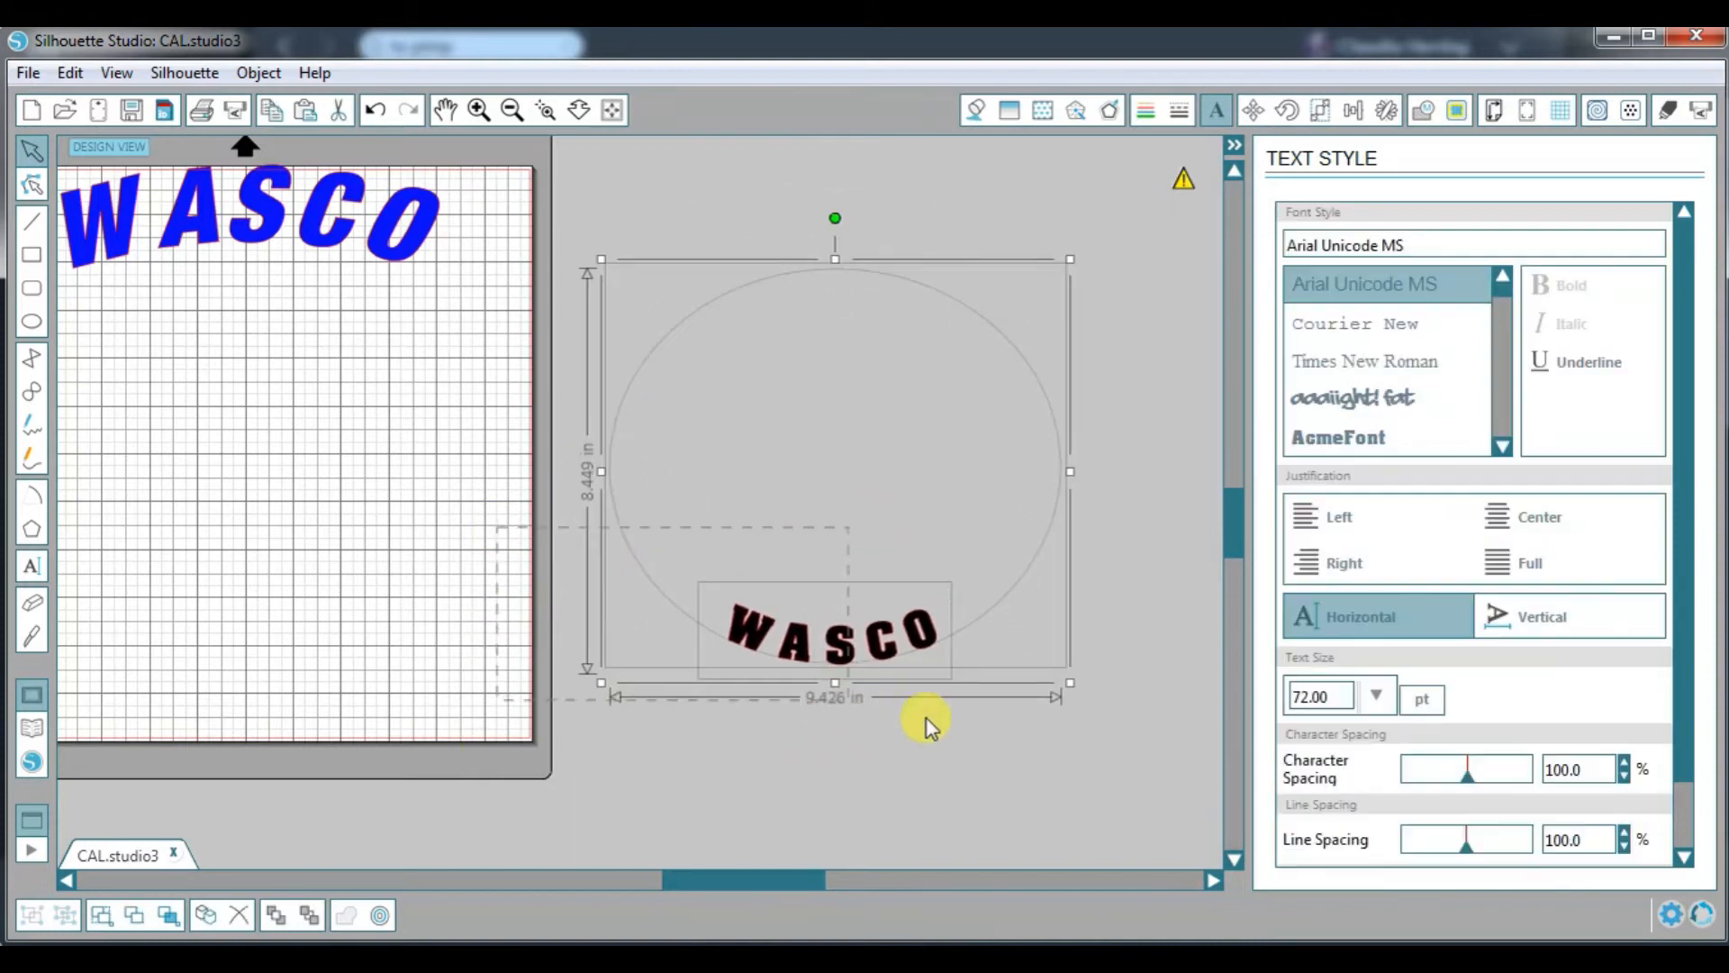
right_click(882, 666)
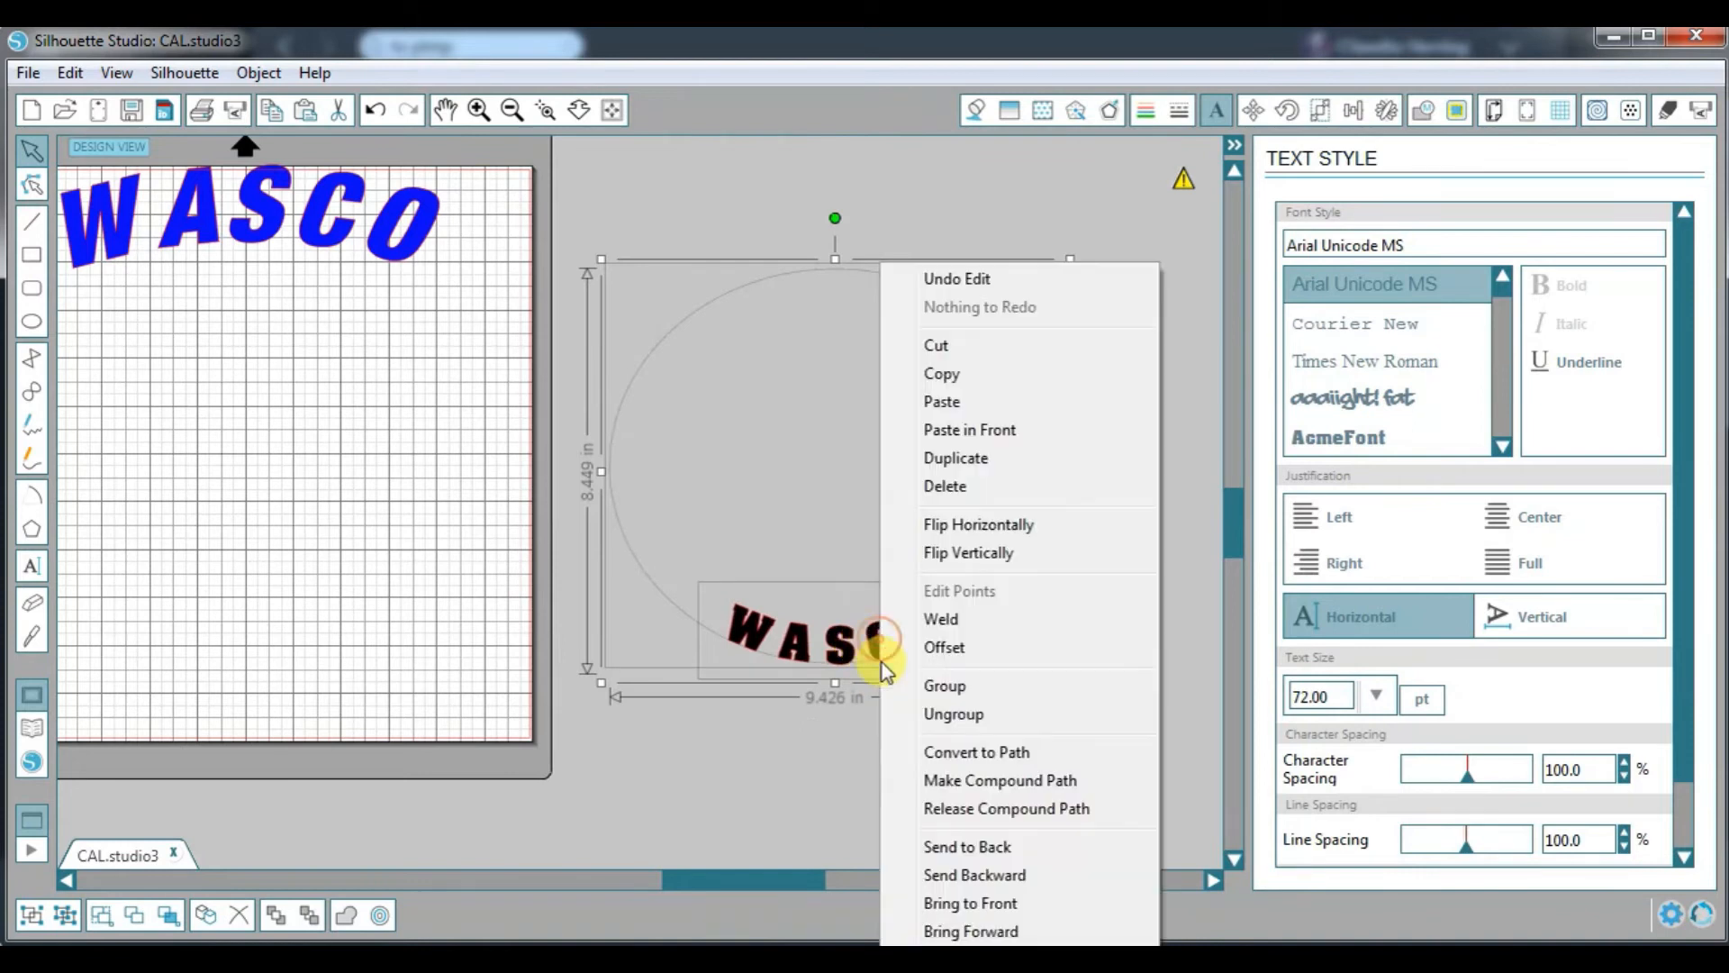
left_click(957, 714)
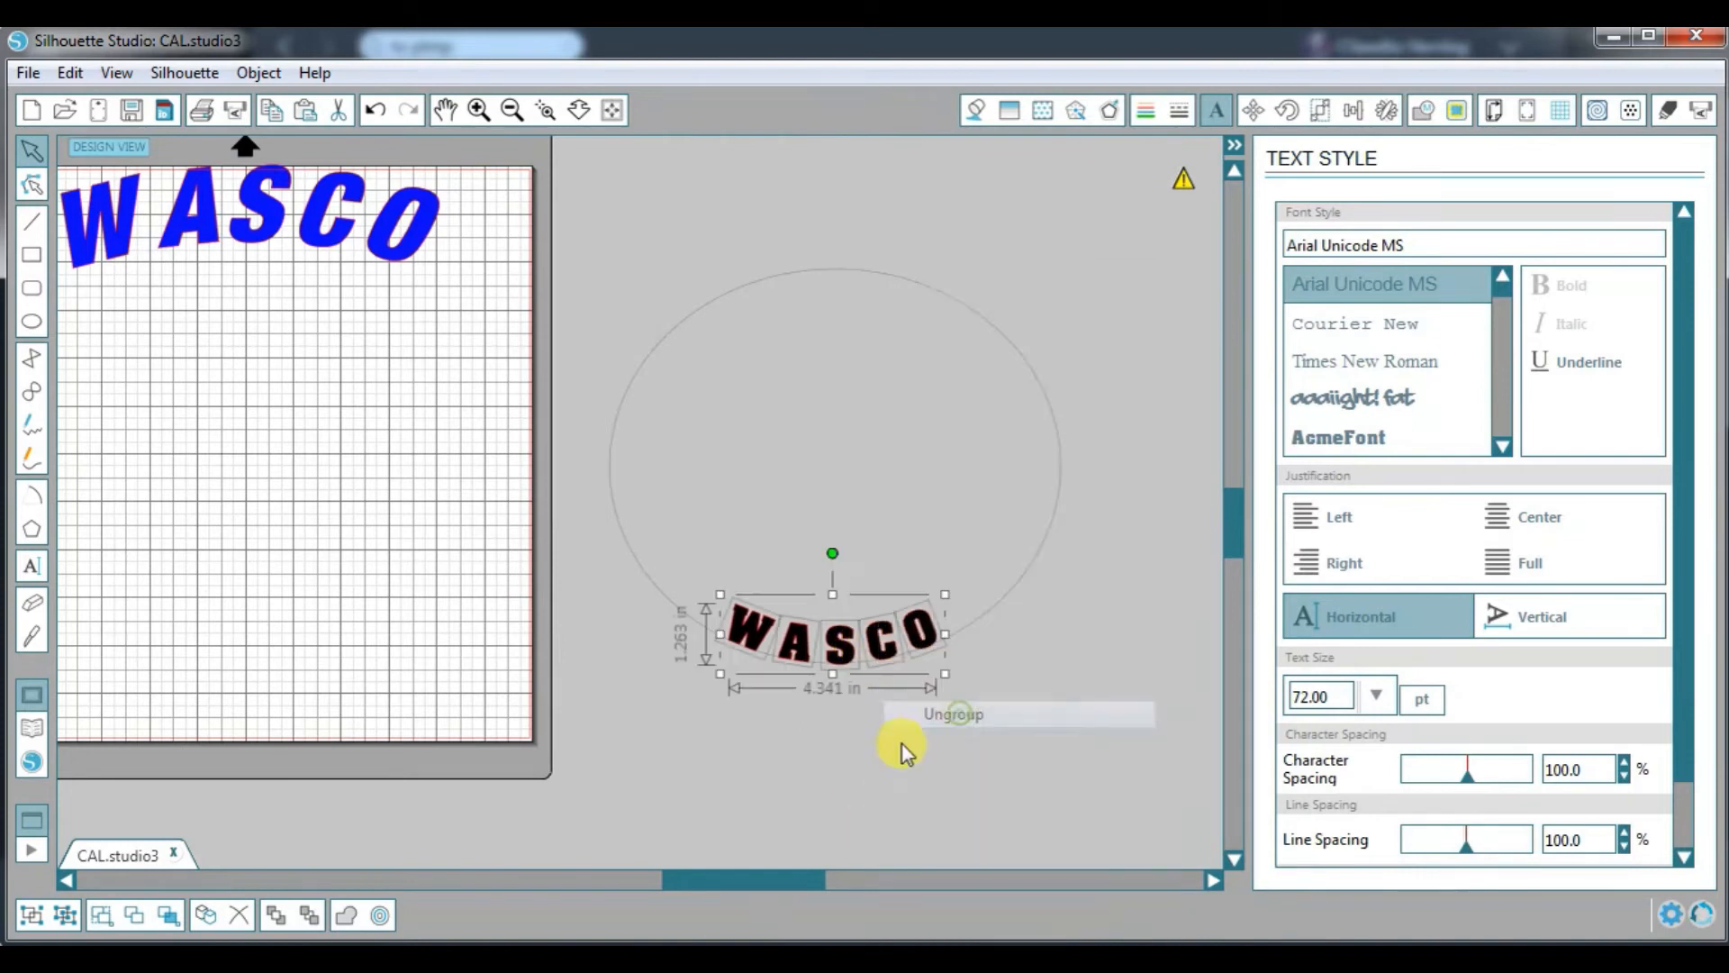
Step: Move the ellipse up away from the black letters and group the five letters into one object
left_click(864, 750)
left_click_drag(965, 581, 934, 441)
left_click_drag(658, 569, 992, 726)
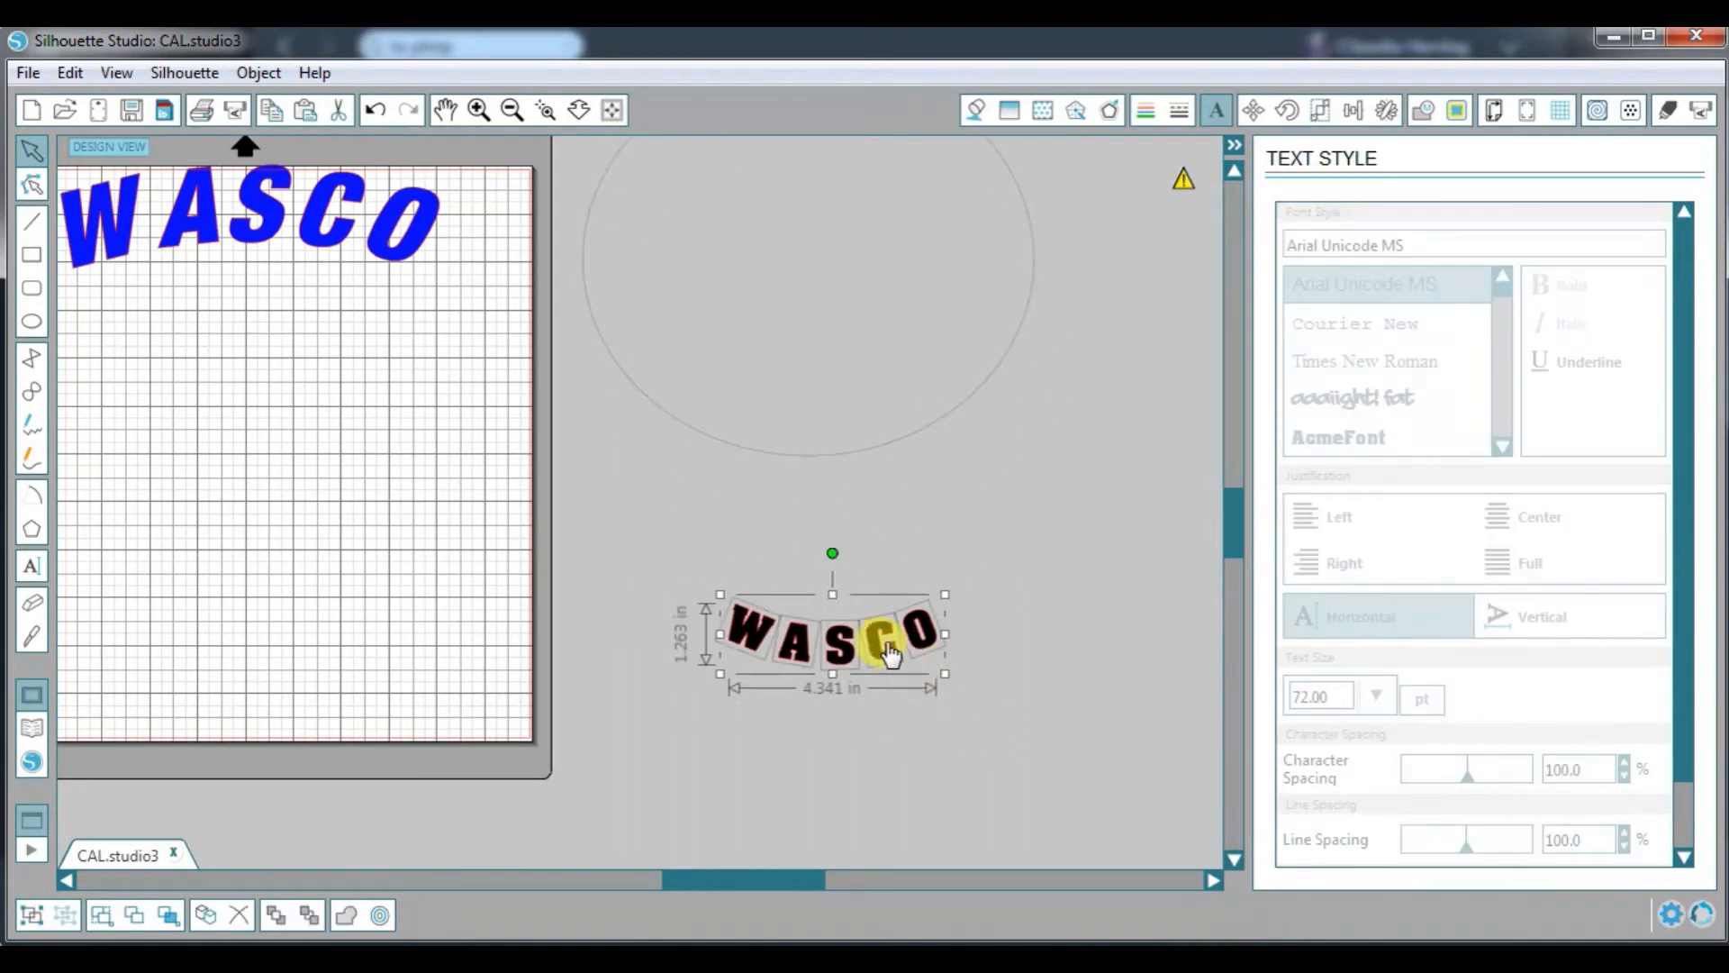
right_click(879, 639)
left_click(979, 717)
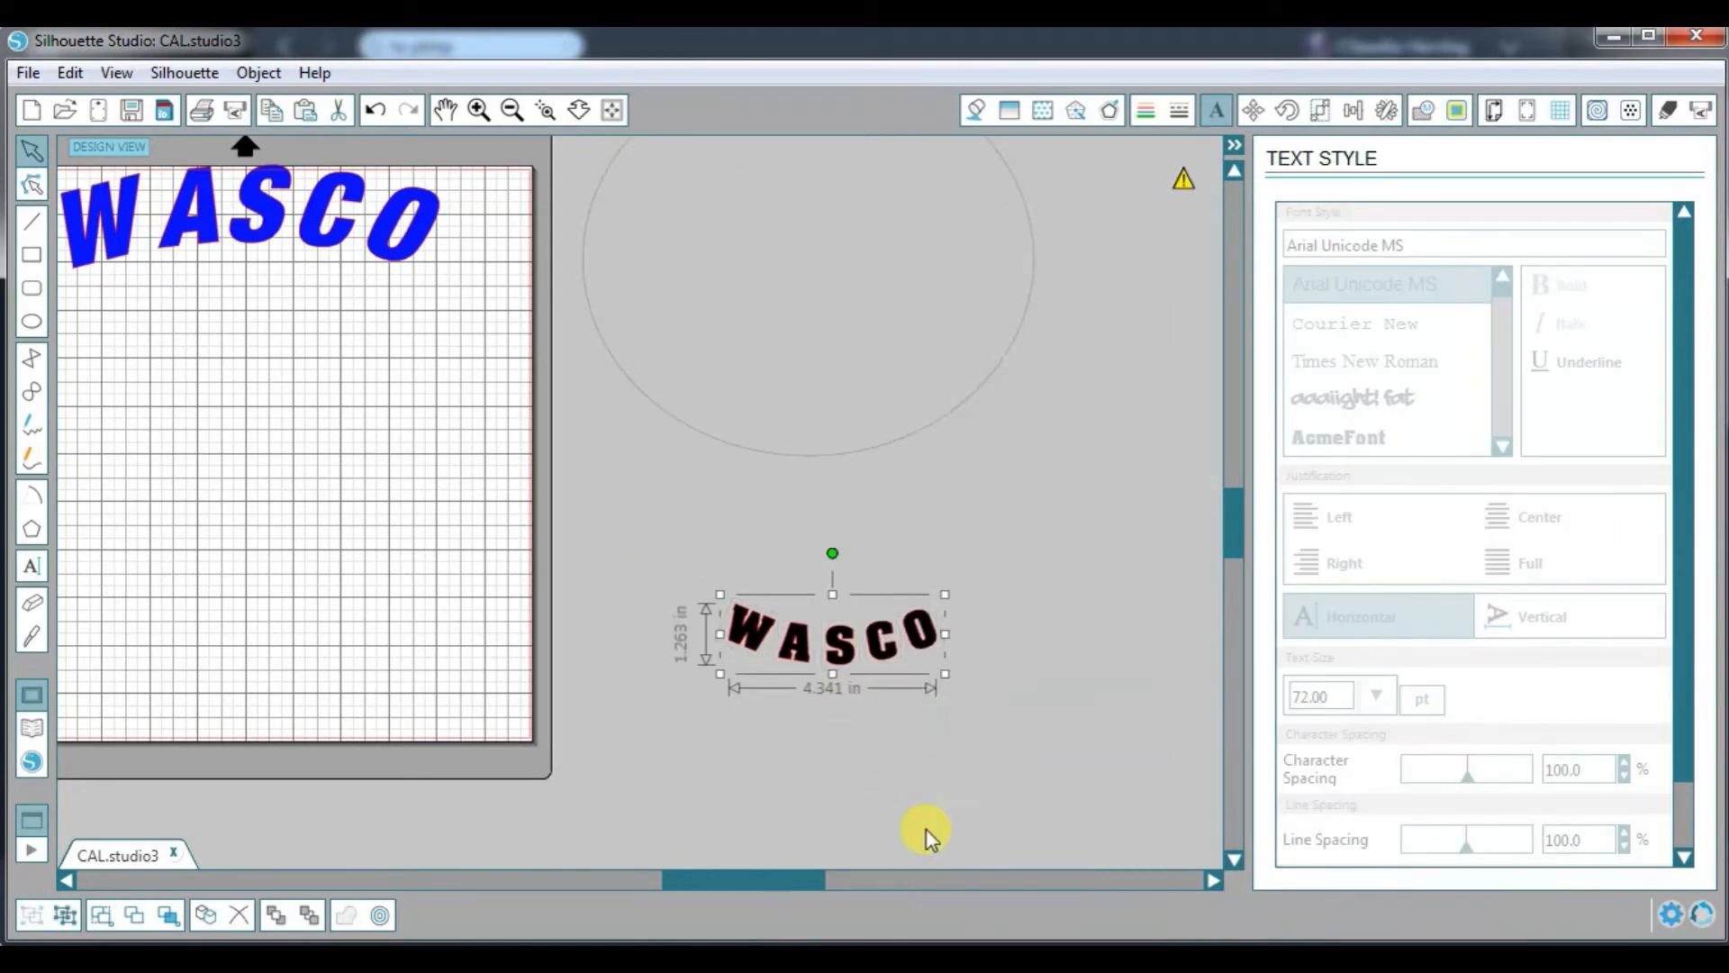
Step: Enlarge the grouped black WASCO to about 13.2 in wide and 3.83 in high and place it over the blue lettering
left_click_drag(918, 653, 737, 730)
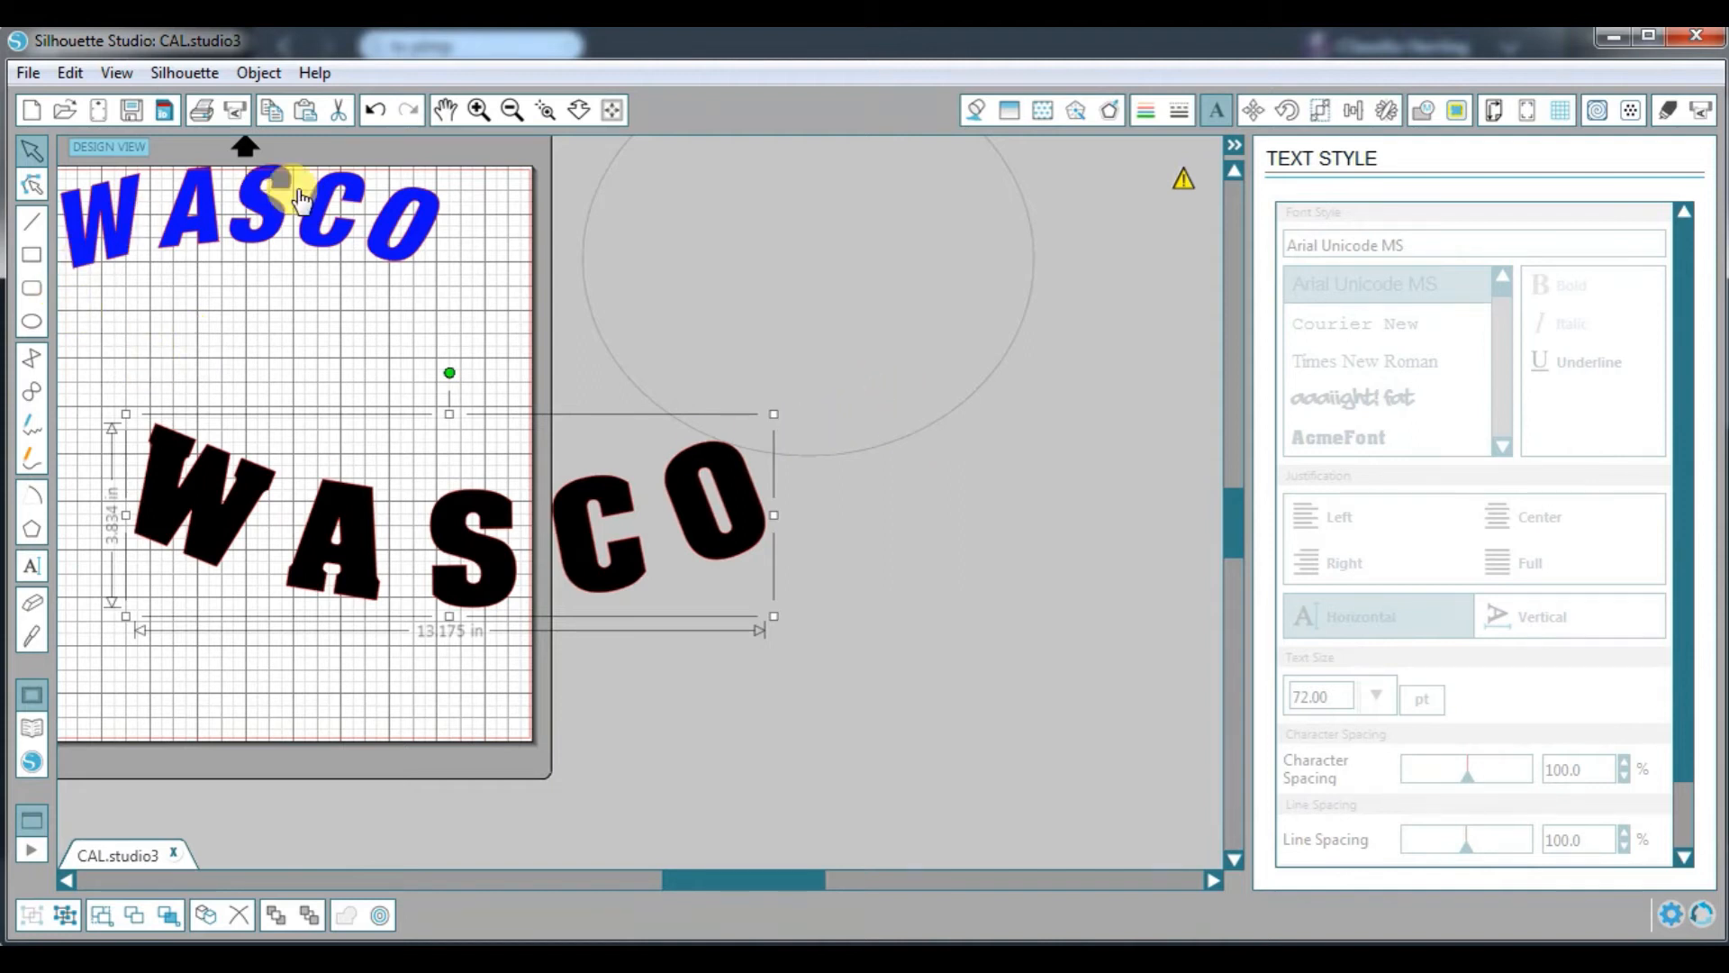
left_click_drag(713, 877, 636, 872)
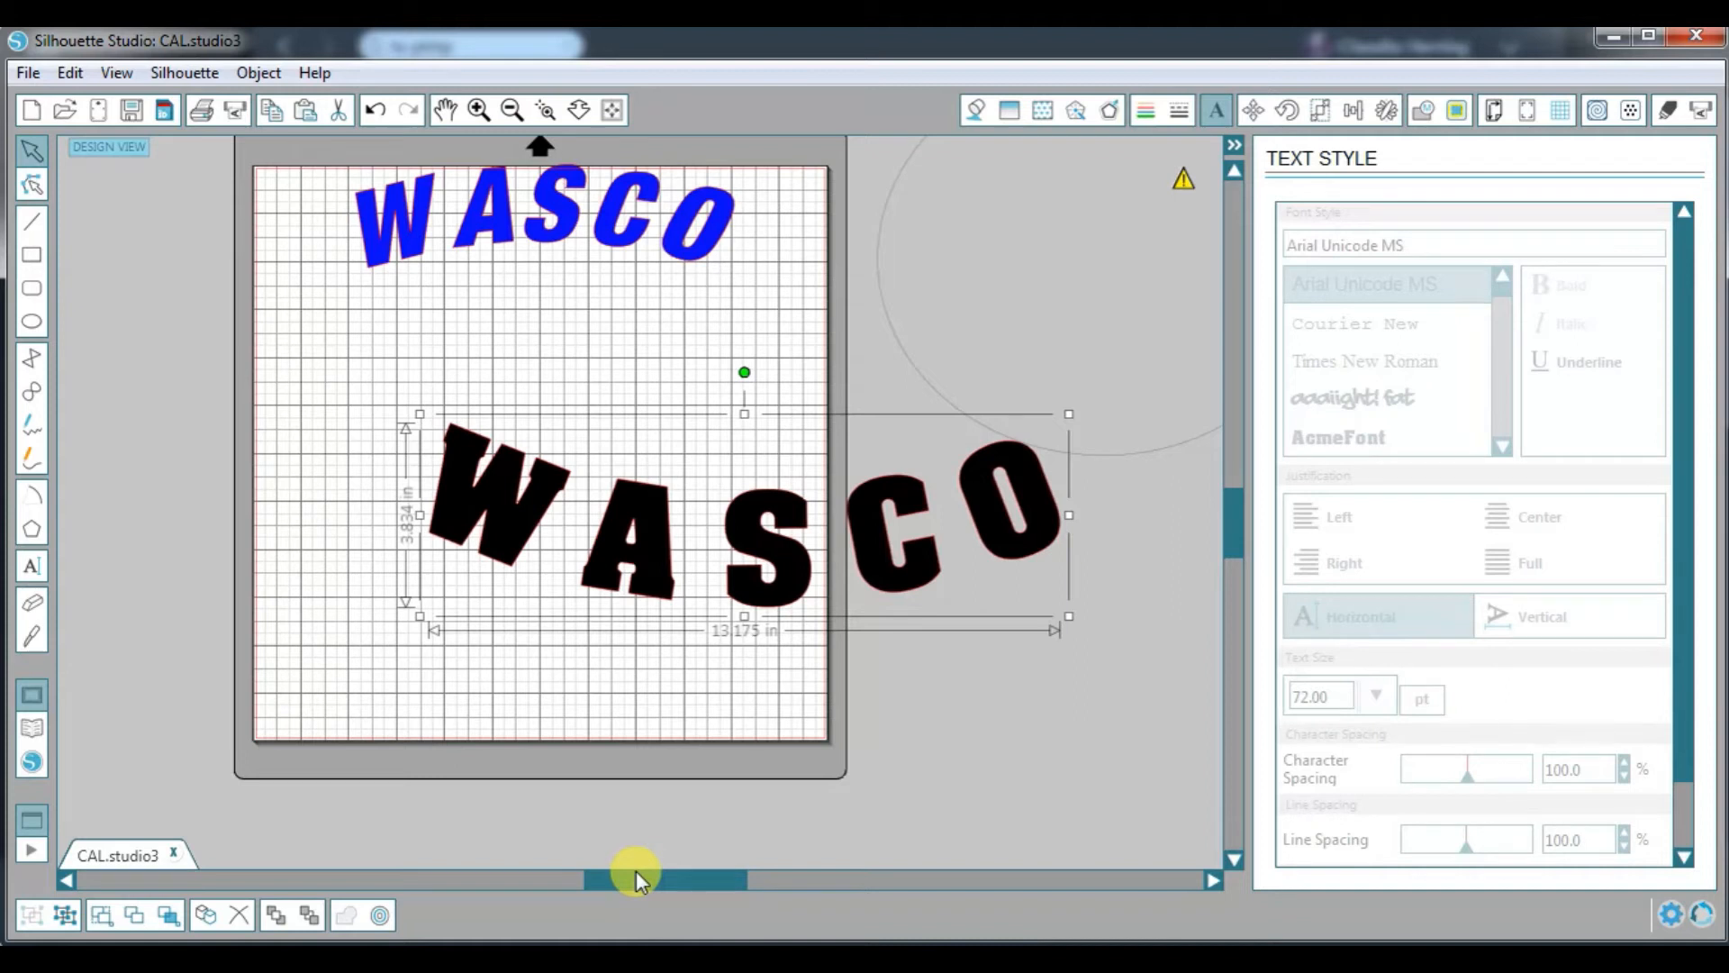
left_click_drag(744, 568, 469, 225)
Step: Flatten the ellipse to about 2.38 in high, keeping it about 9.43 in wide, and place it beside the page
left_click(1023, 443)
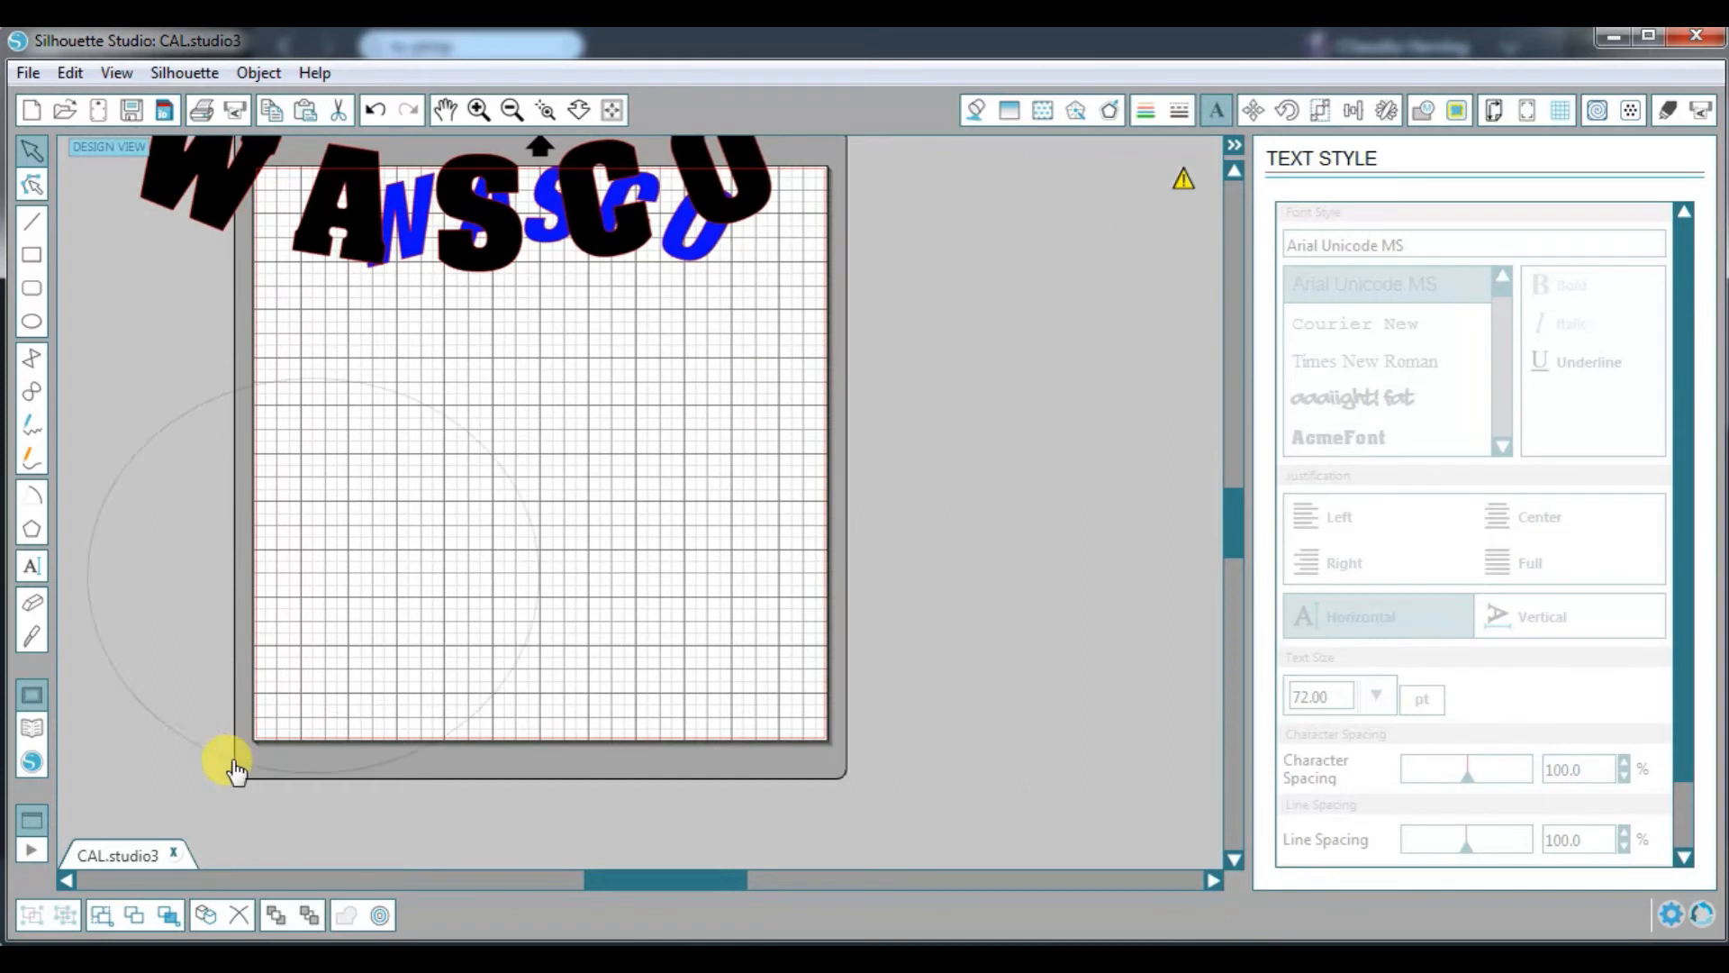
left_click(598, 719)
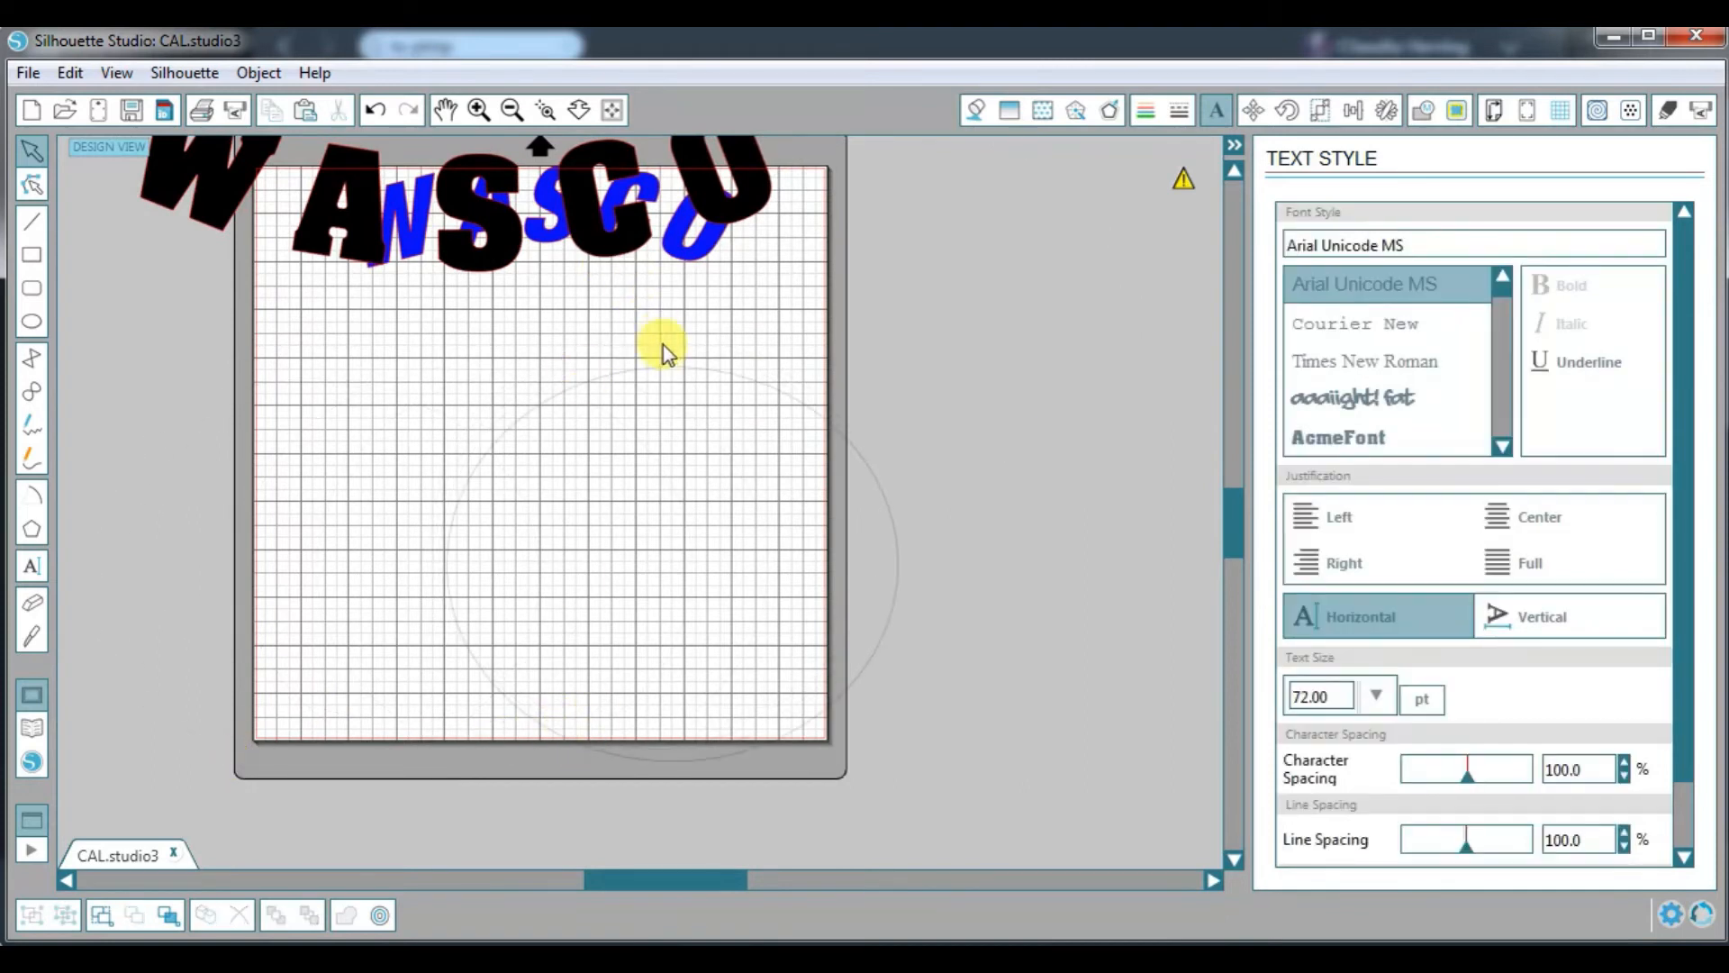
left_click(668, 382)
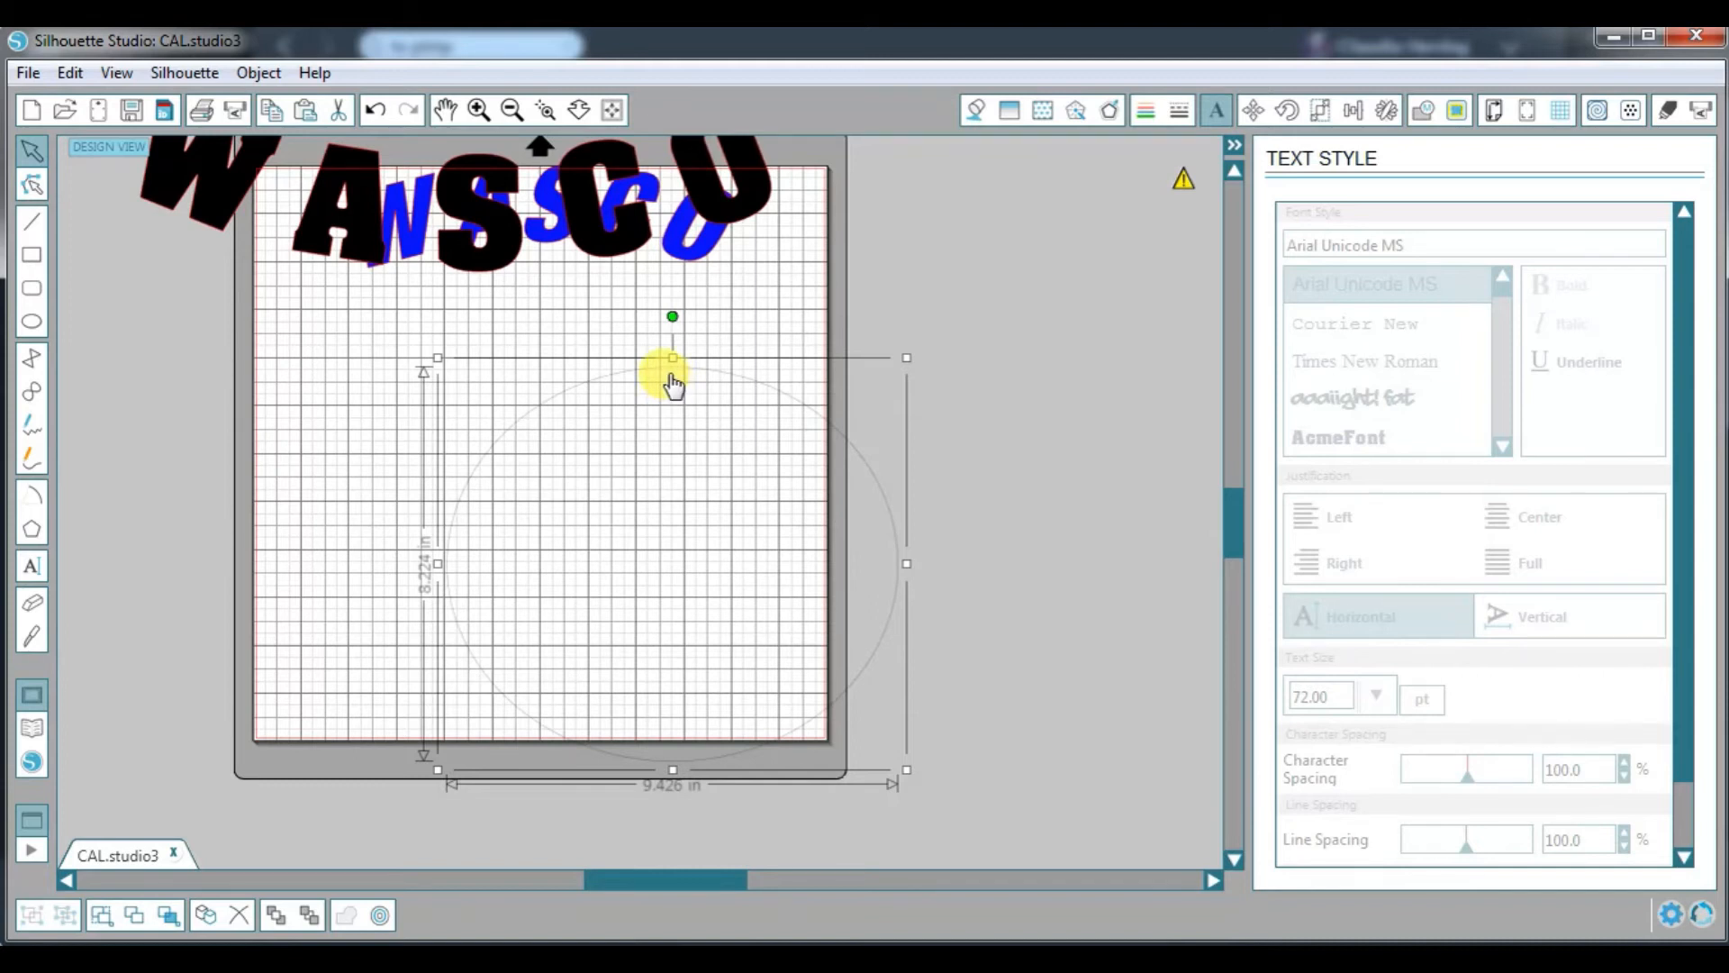
left_click_drag(674, 358, 1054, 493)
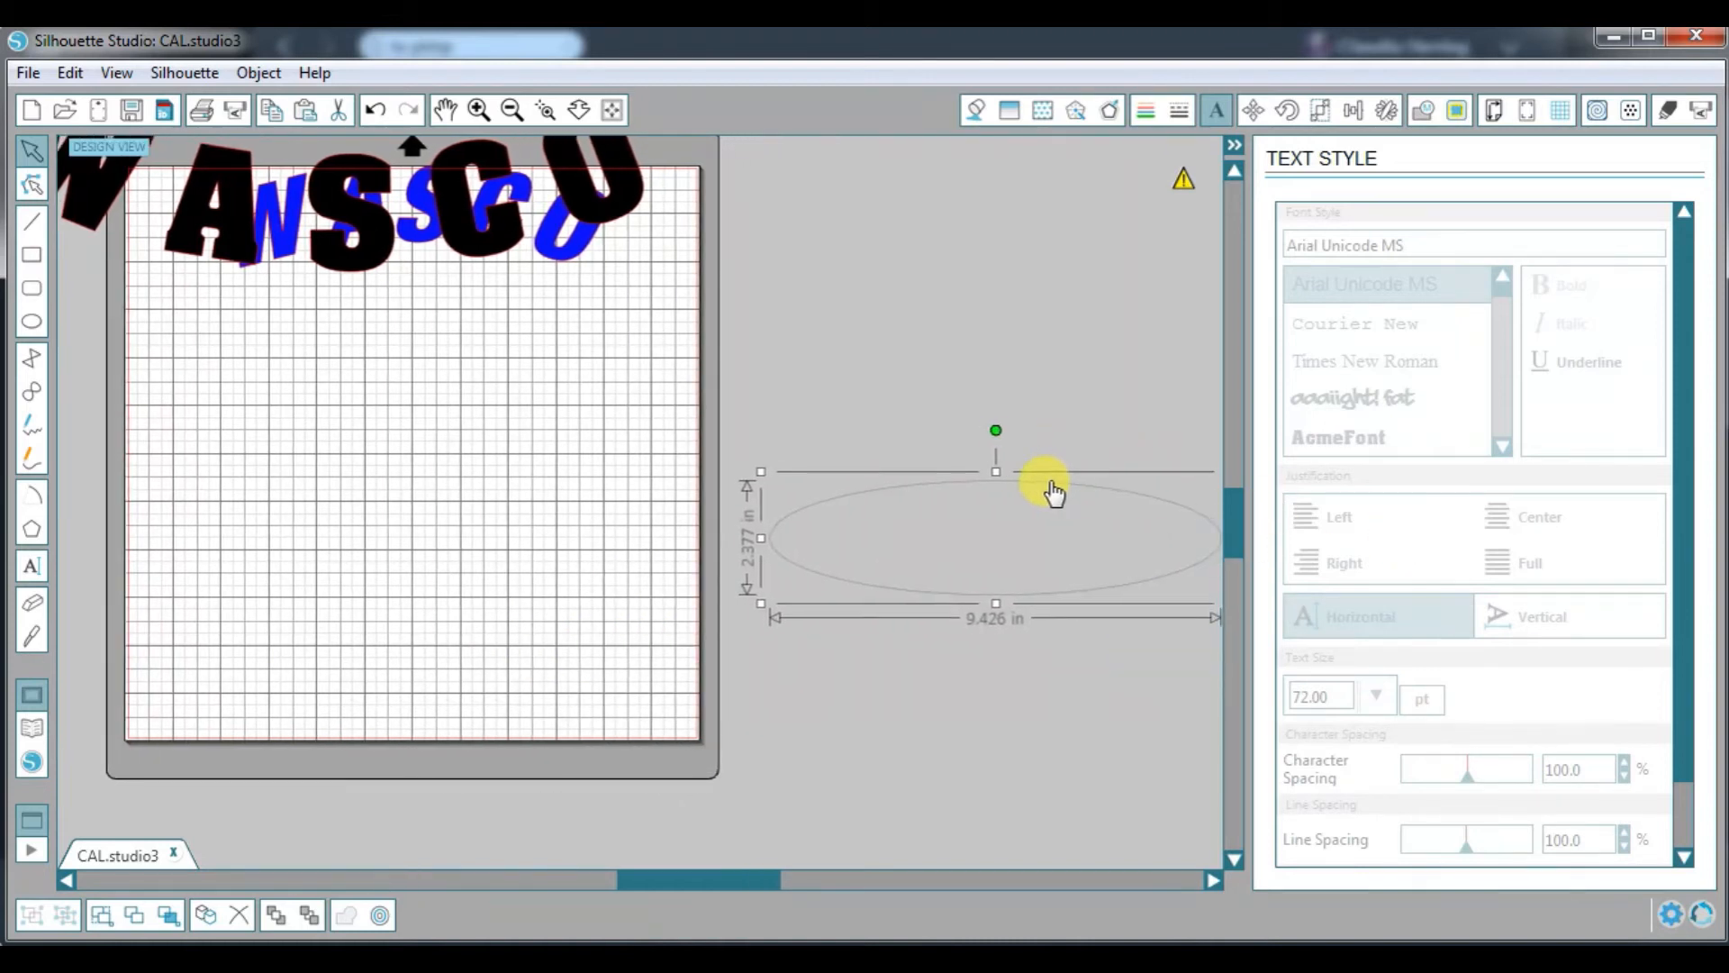
Step: Fill the flattened ellipse with black and deselect it
left_click(976, 108)
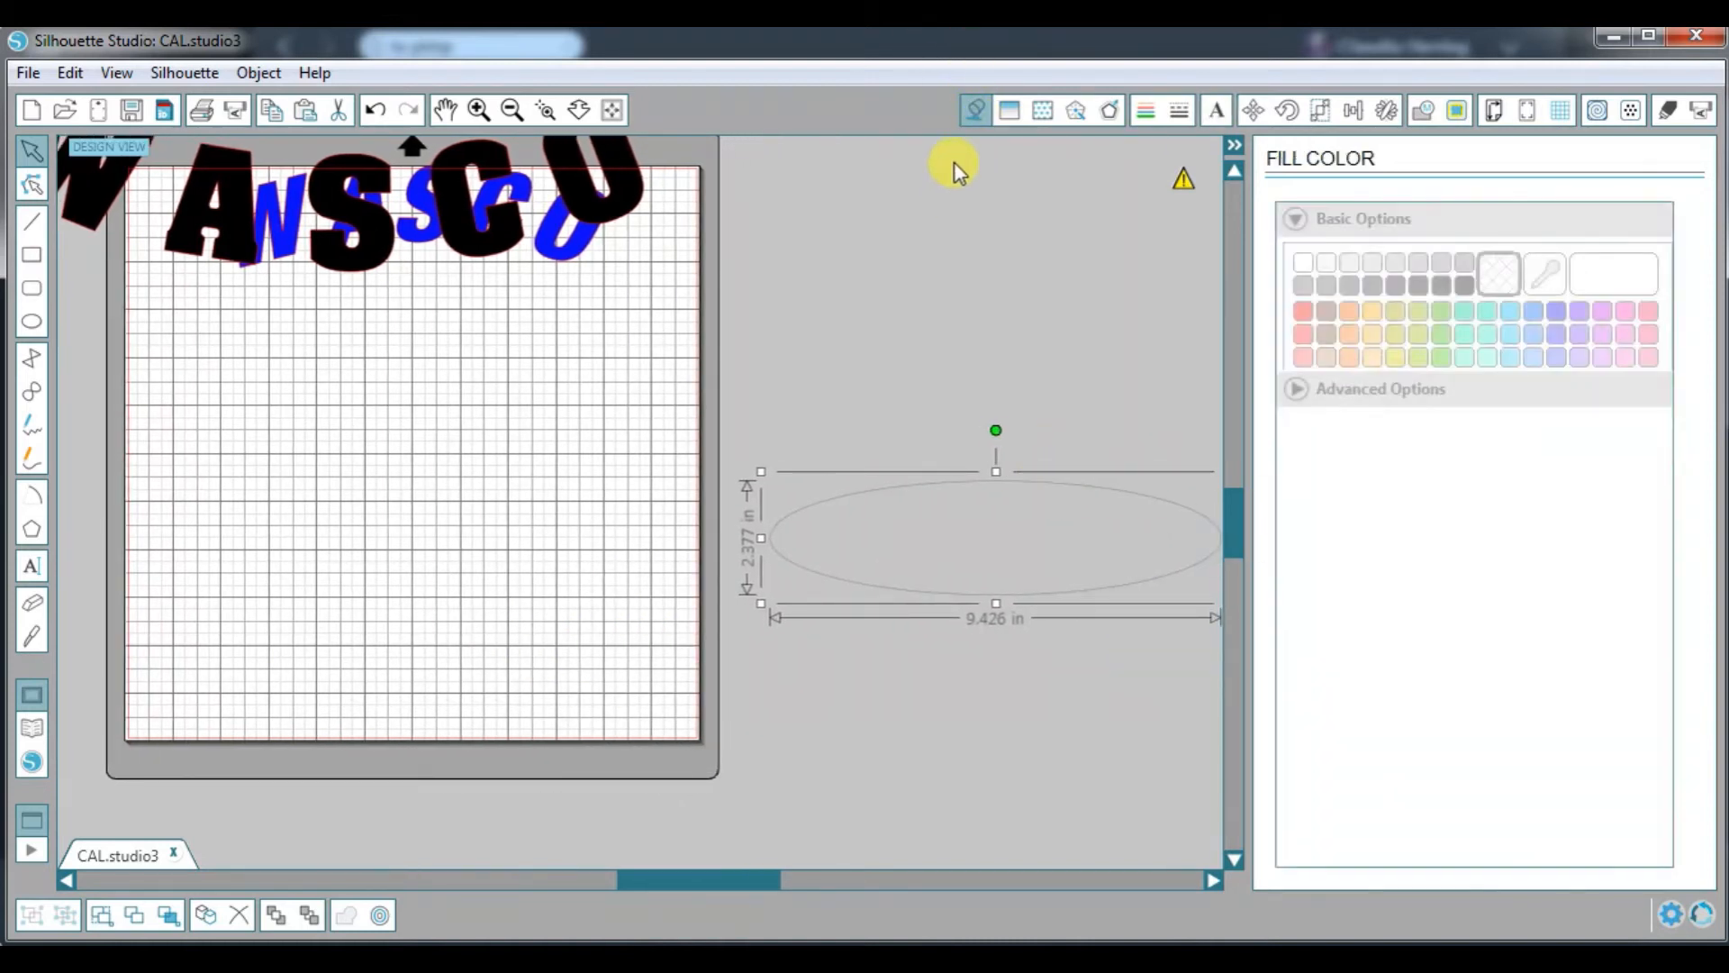
left_click(1465, 285)
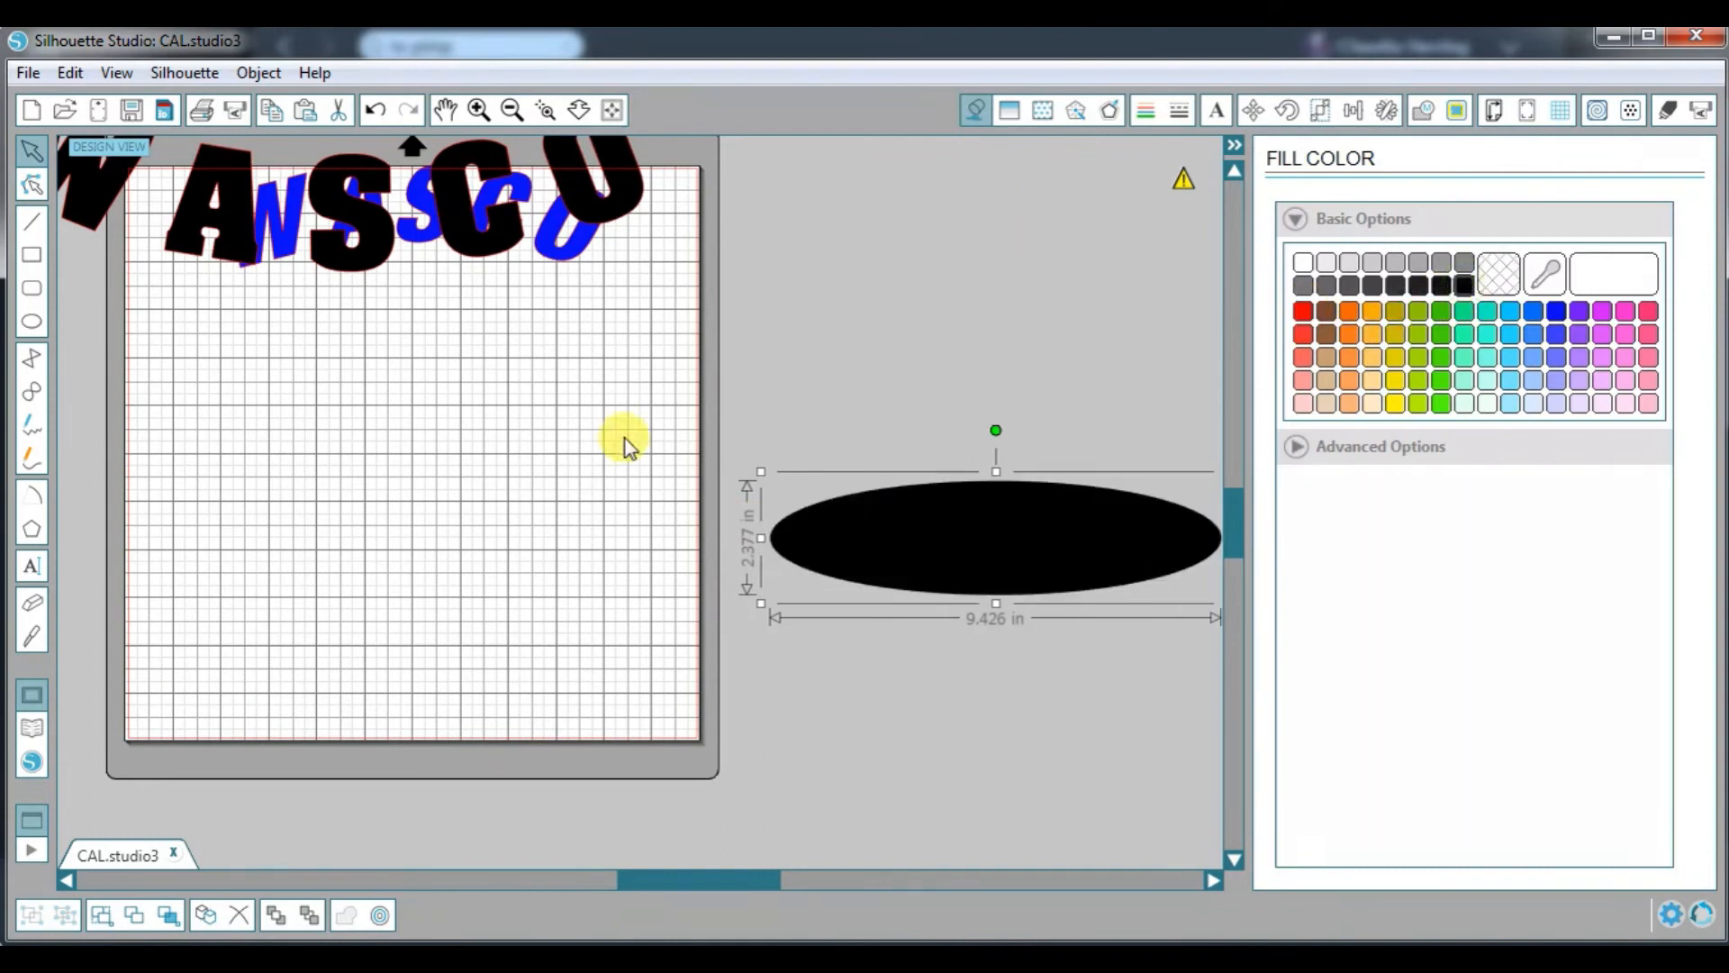
left_click(548, 557)
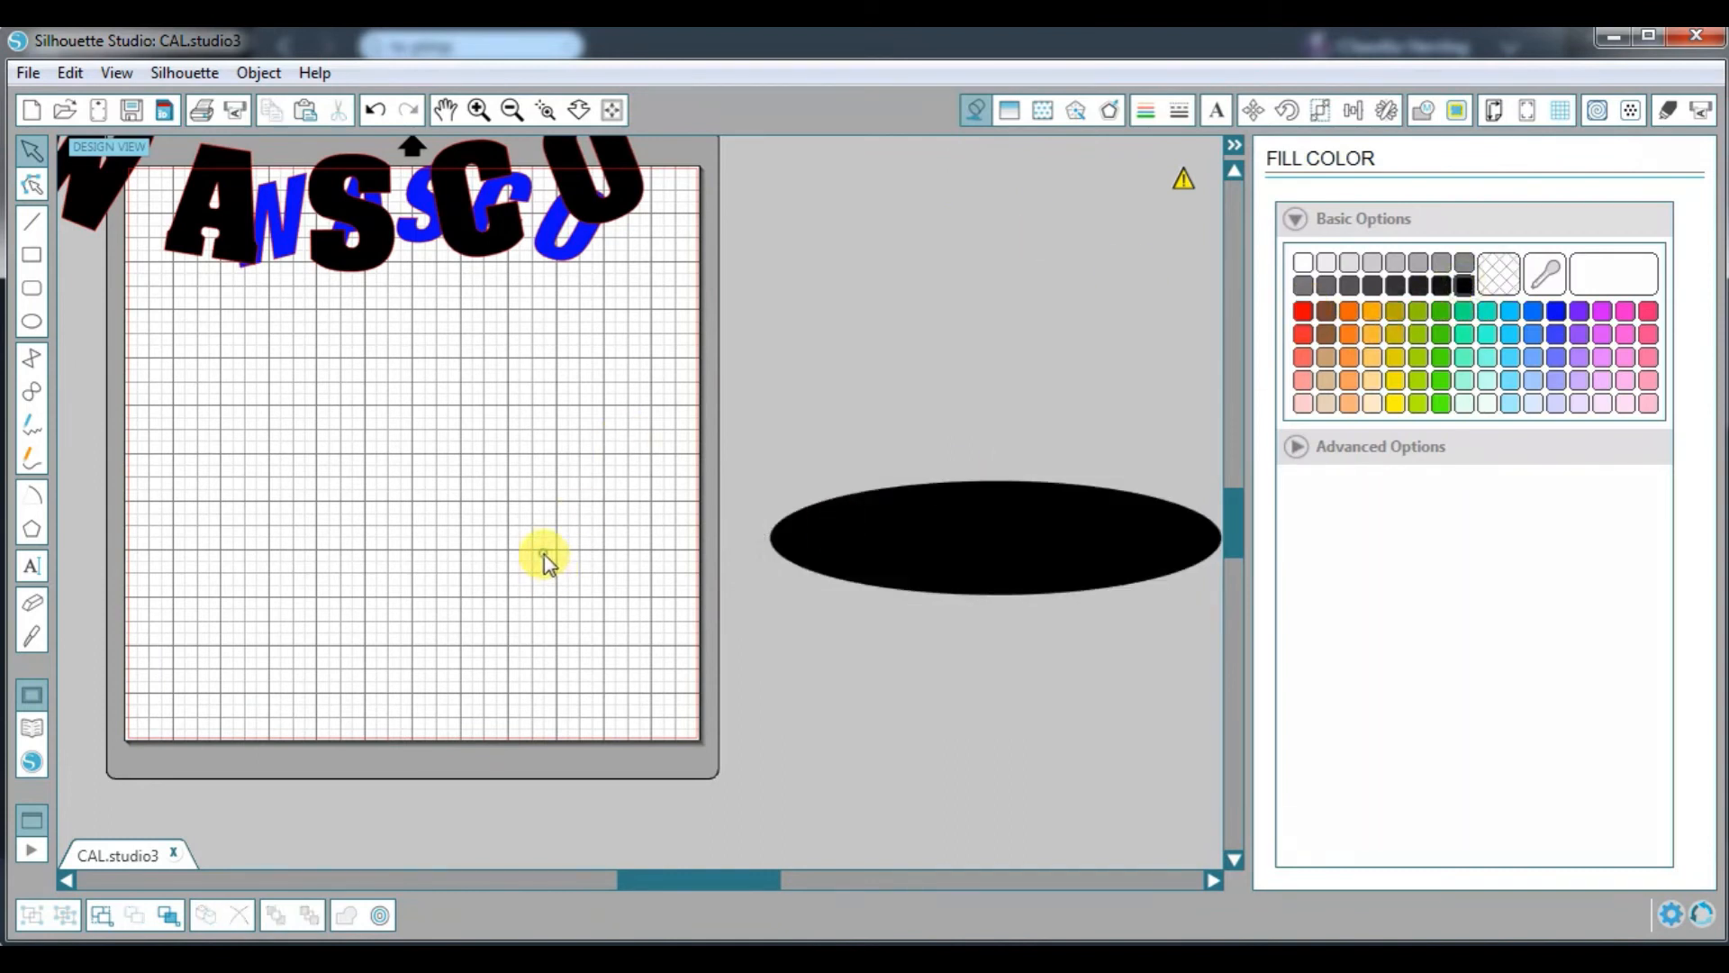
Step: Add a third "WASCO" text on the lower part of the page
left_click(36, 567)
left_click(412, 590)
type("WASCO")
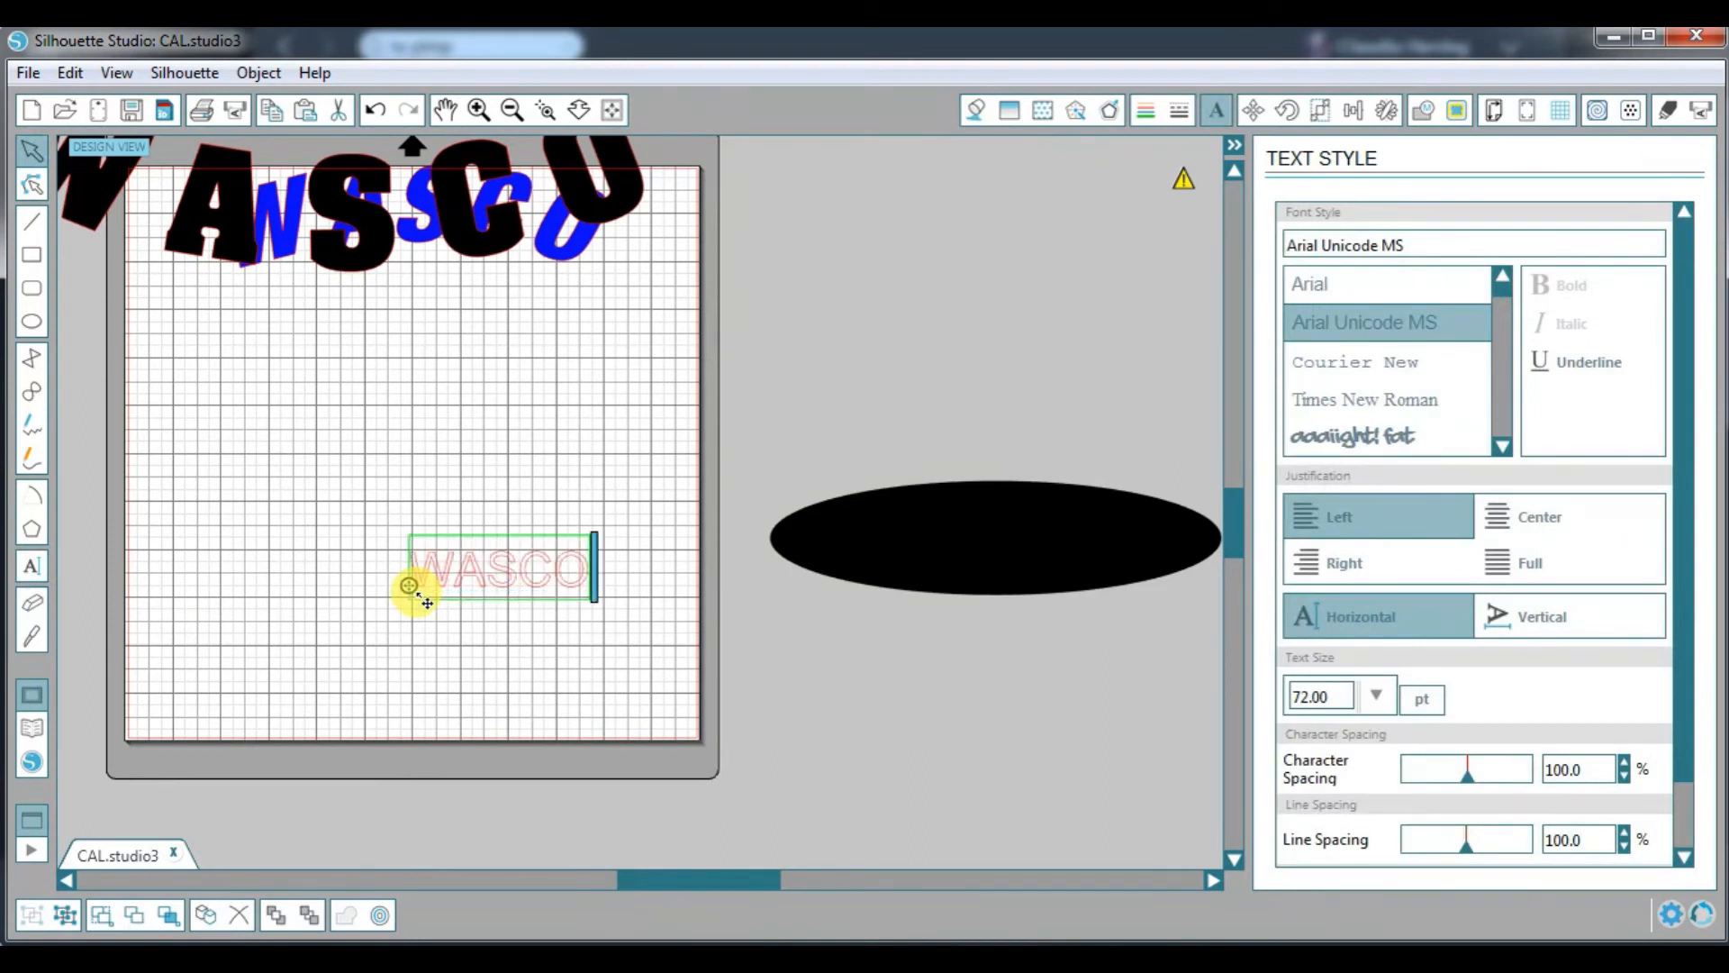
left_click(618, 494)
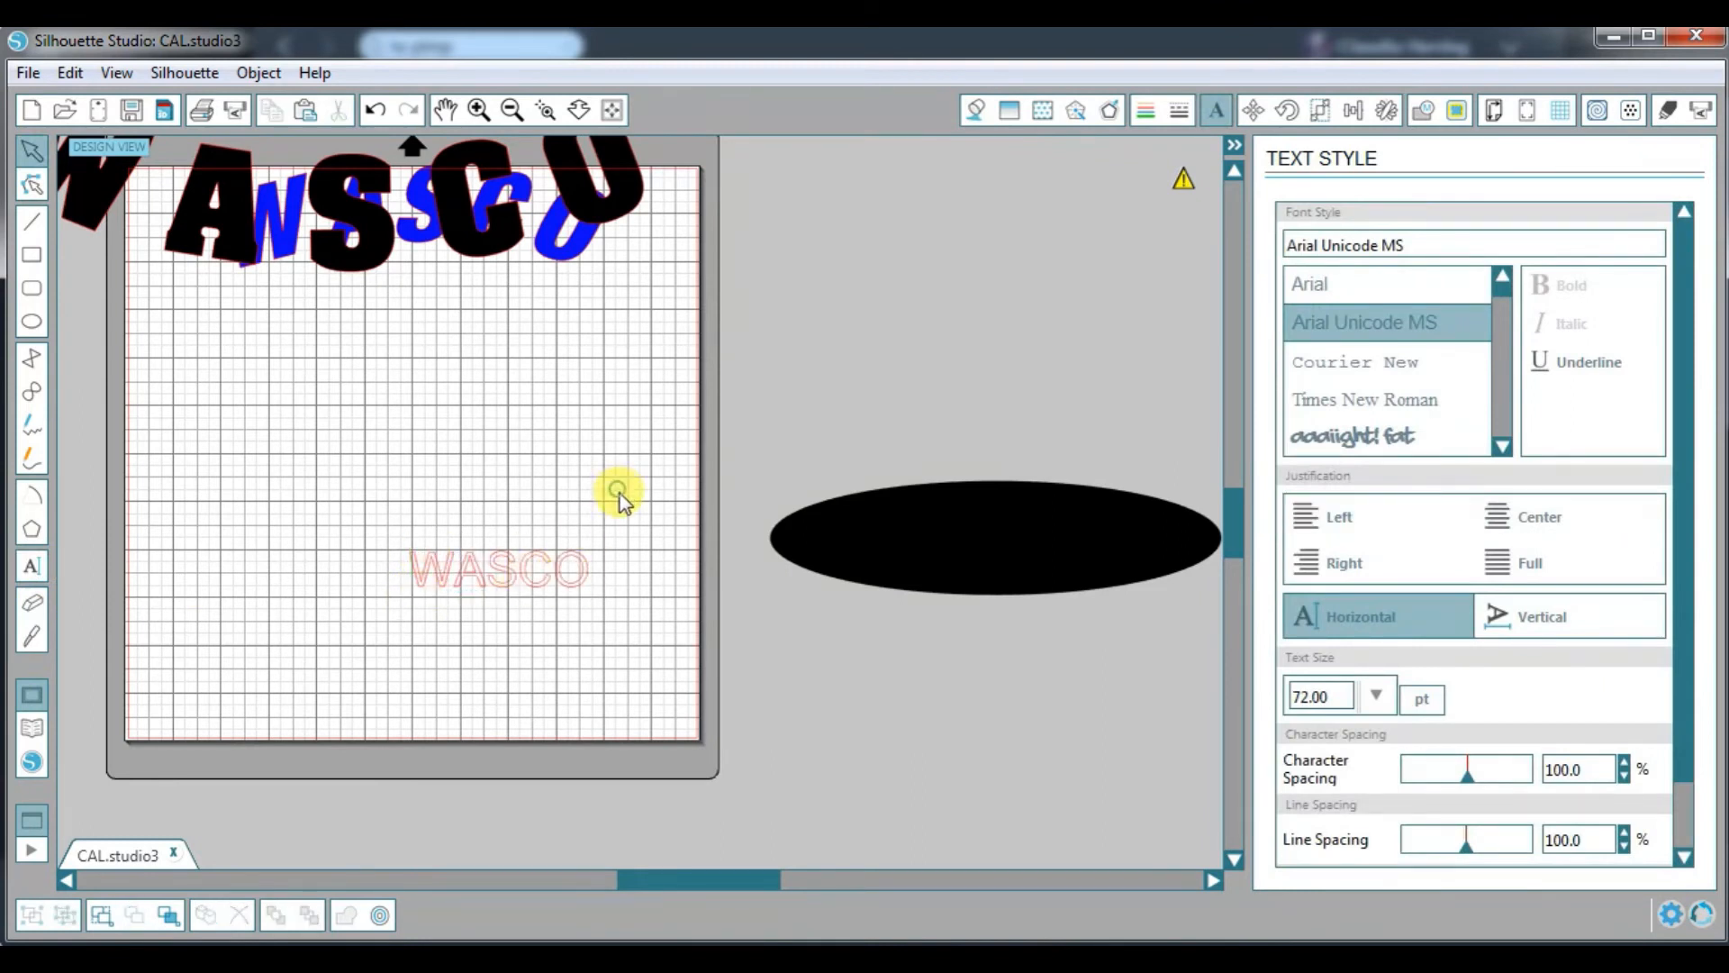
Step: Set the third WASCO text in Times New Roman and fill it red
left_click(1361, 398)
left_click(476, 583)
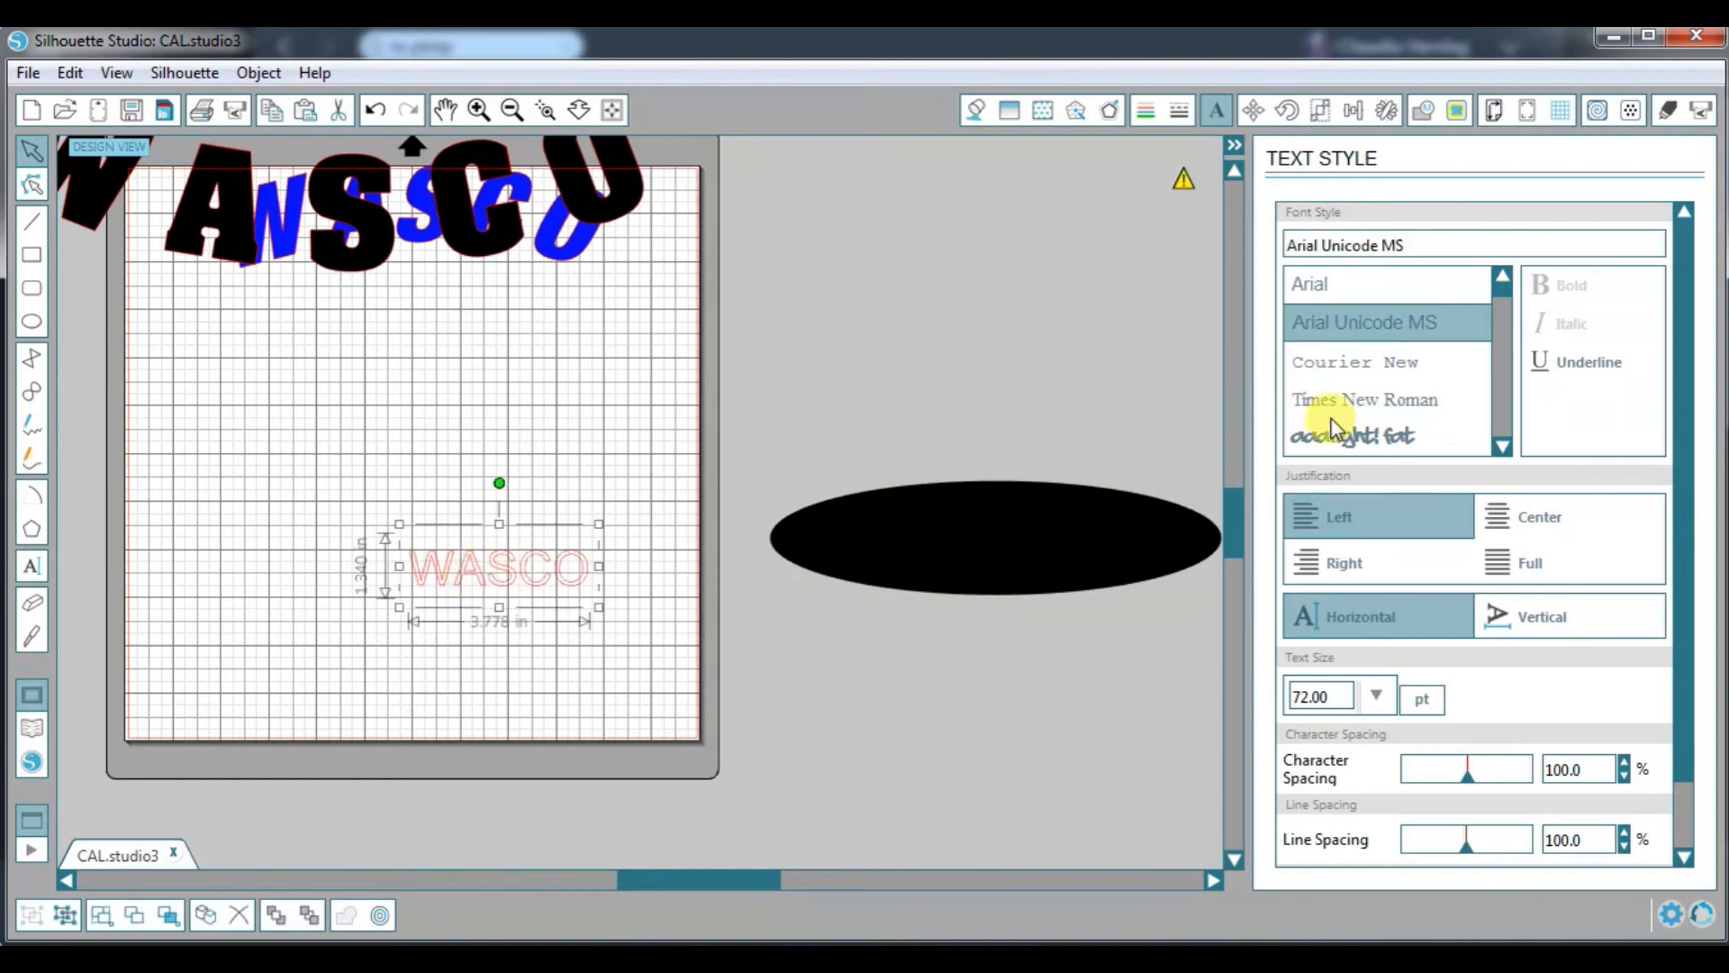
left_click(1426, 399)
left_click(976, 109)
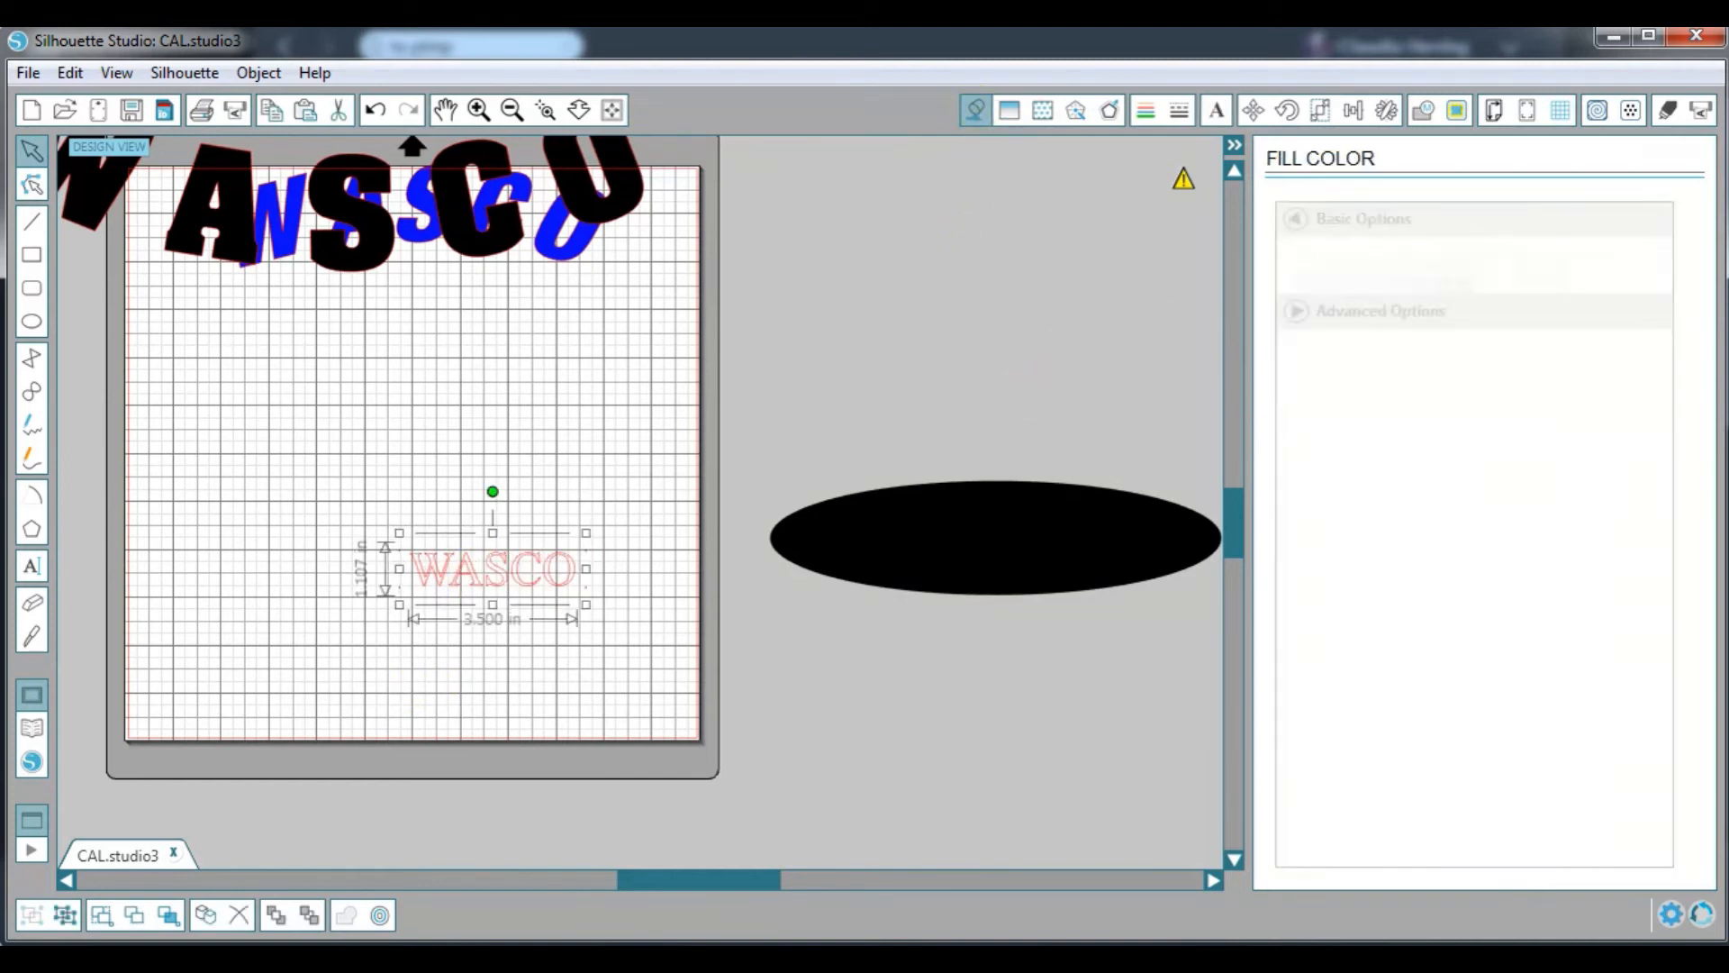
left_click(1302, 311)
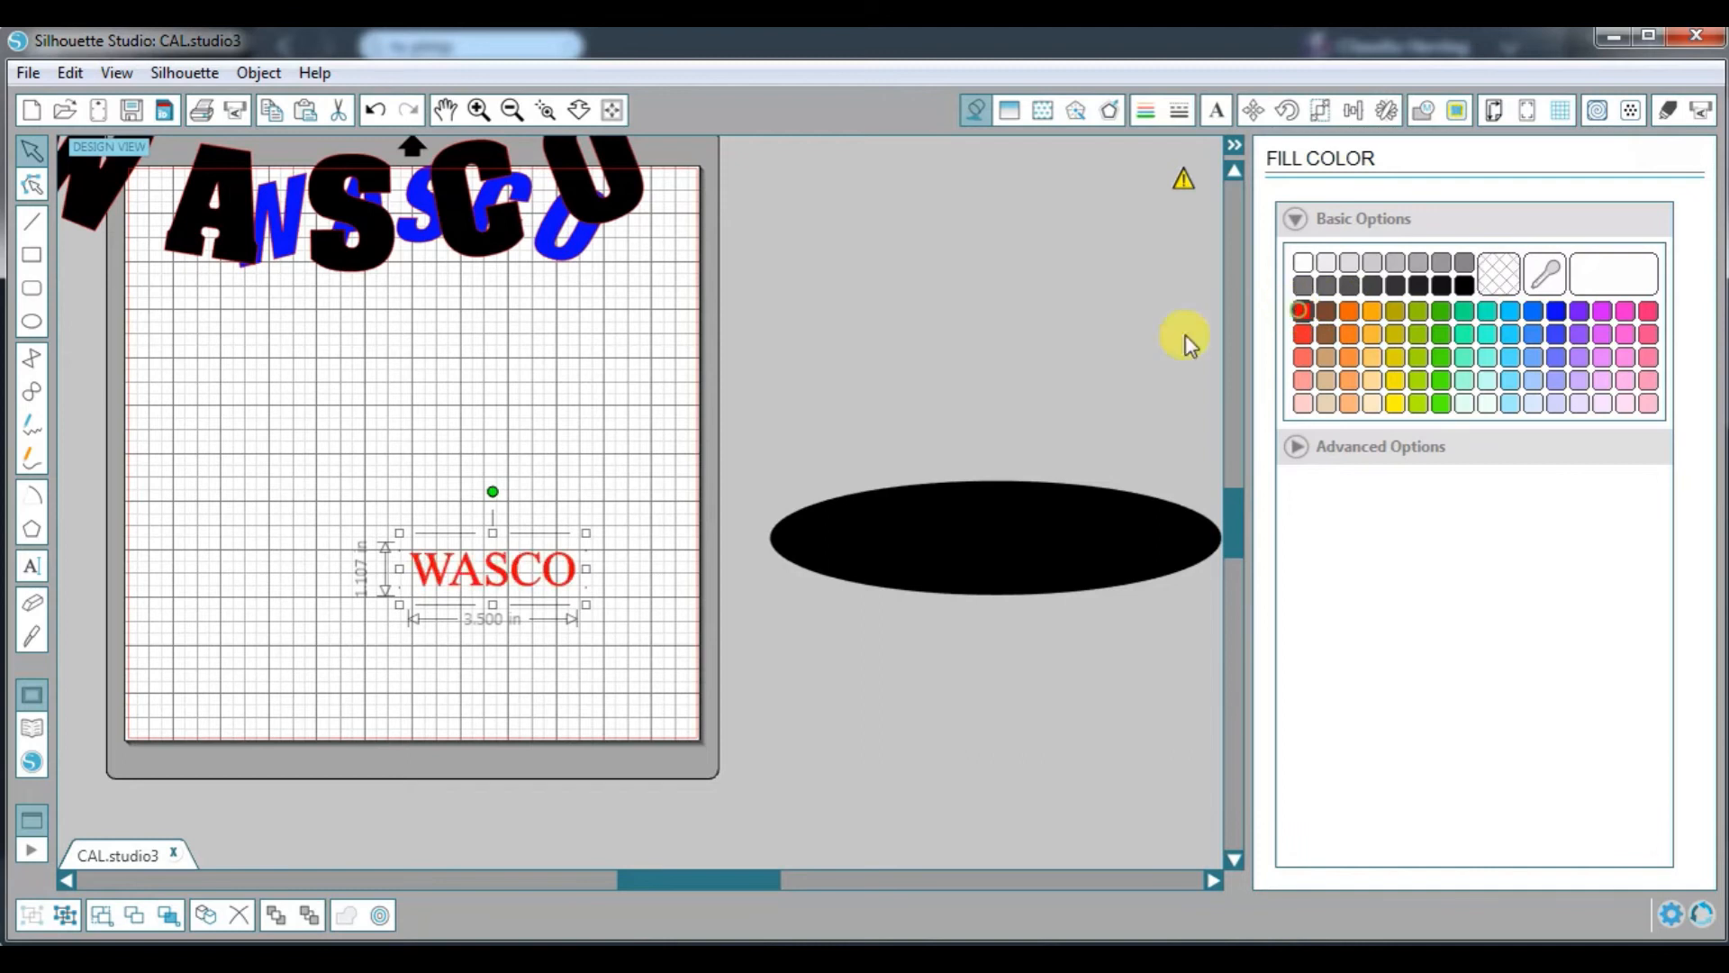
Step: Curve the red WASCO text along the black ellipse's upper edge, with character spacing of 180.5%, and centre it
left_click_drag(533, 587, 1050, 415)
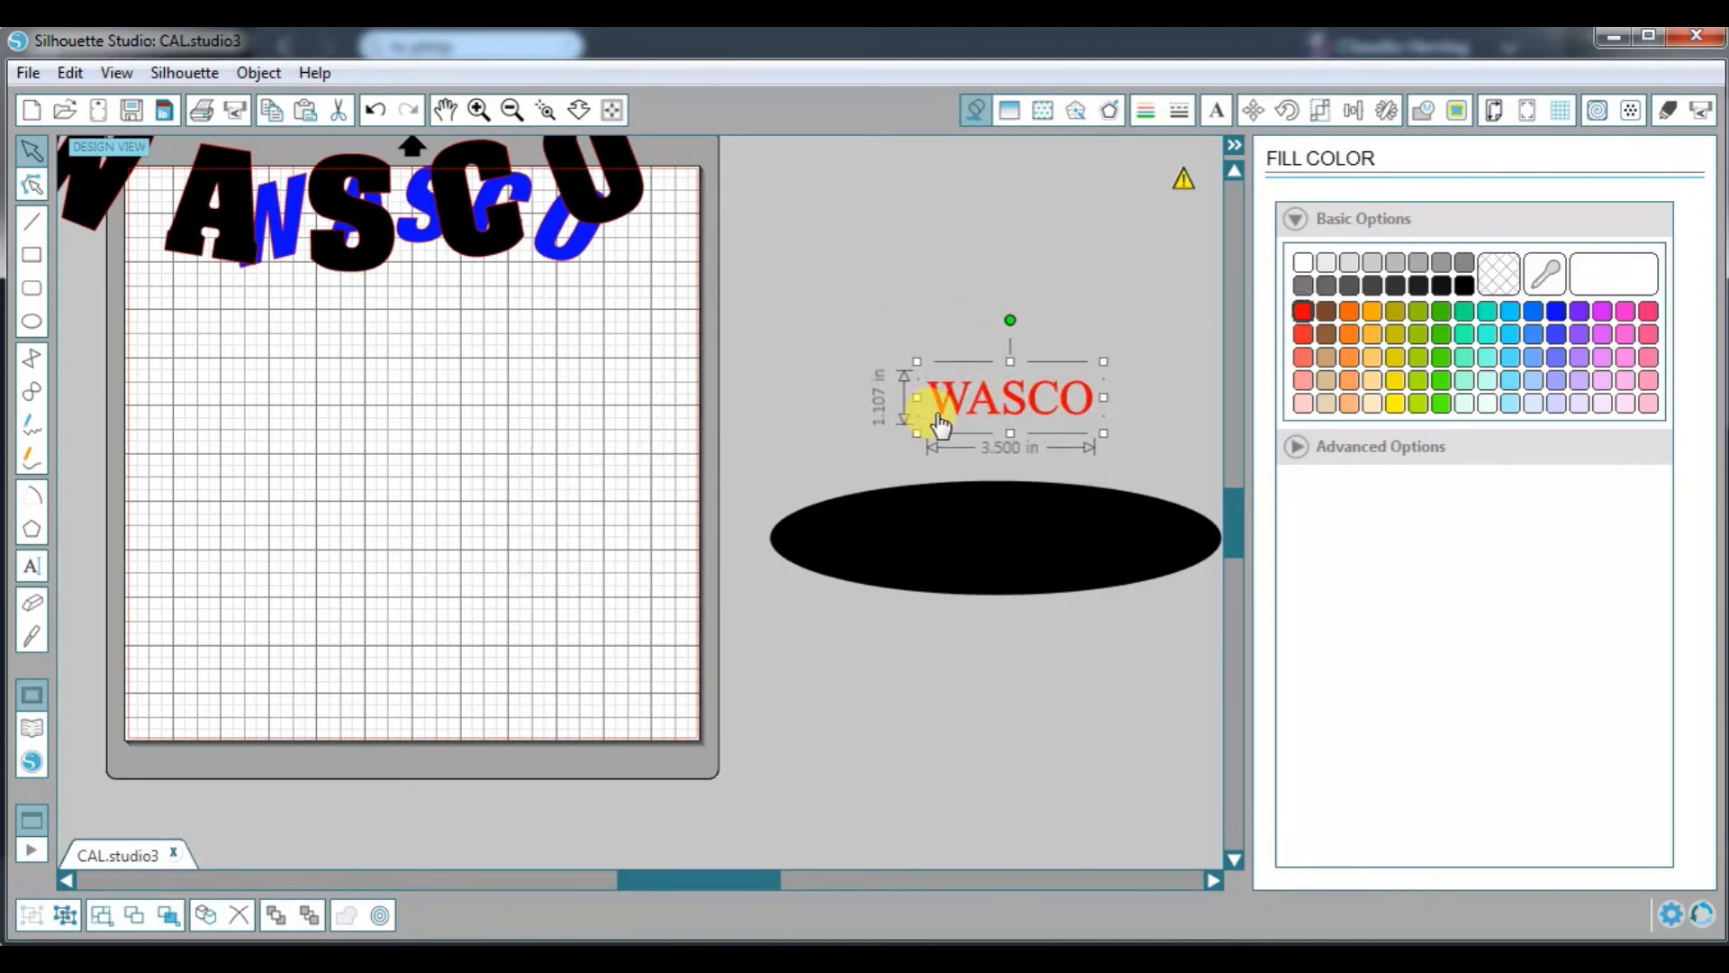
double_click(936, 420)
left_click_drag(926, 415, 912, 509)
left_click_drag(1468, 773, 1518, 776)
left_click(910, 483)
left_click_drag(913, 487, 862, 496)
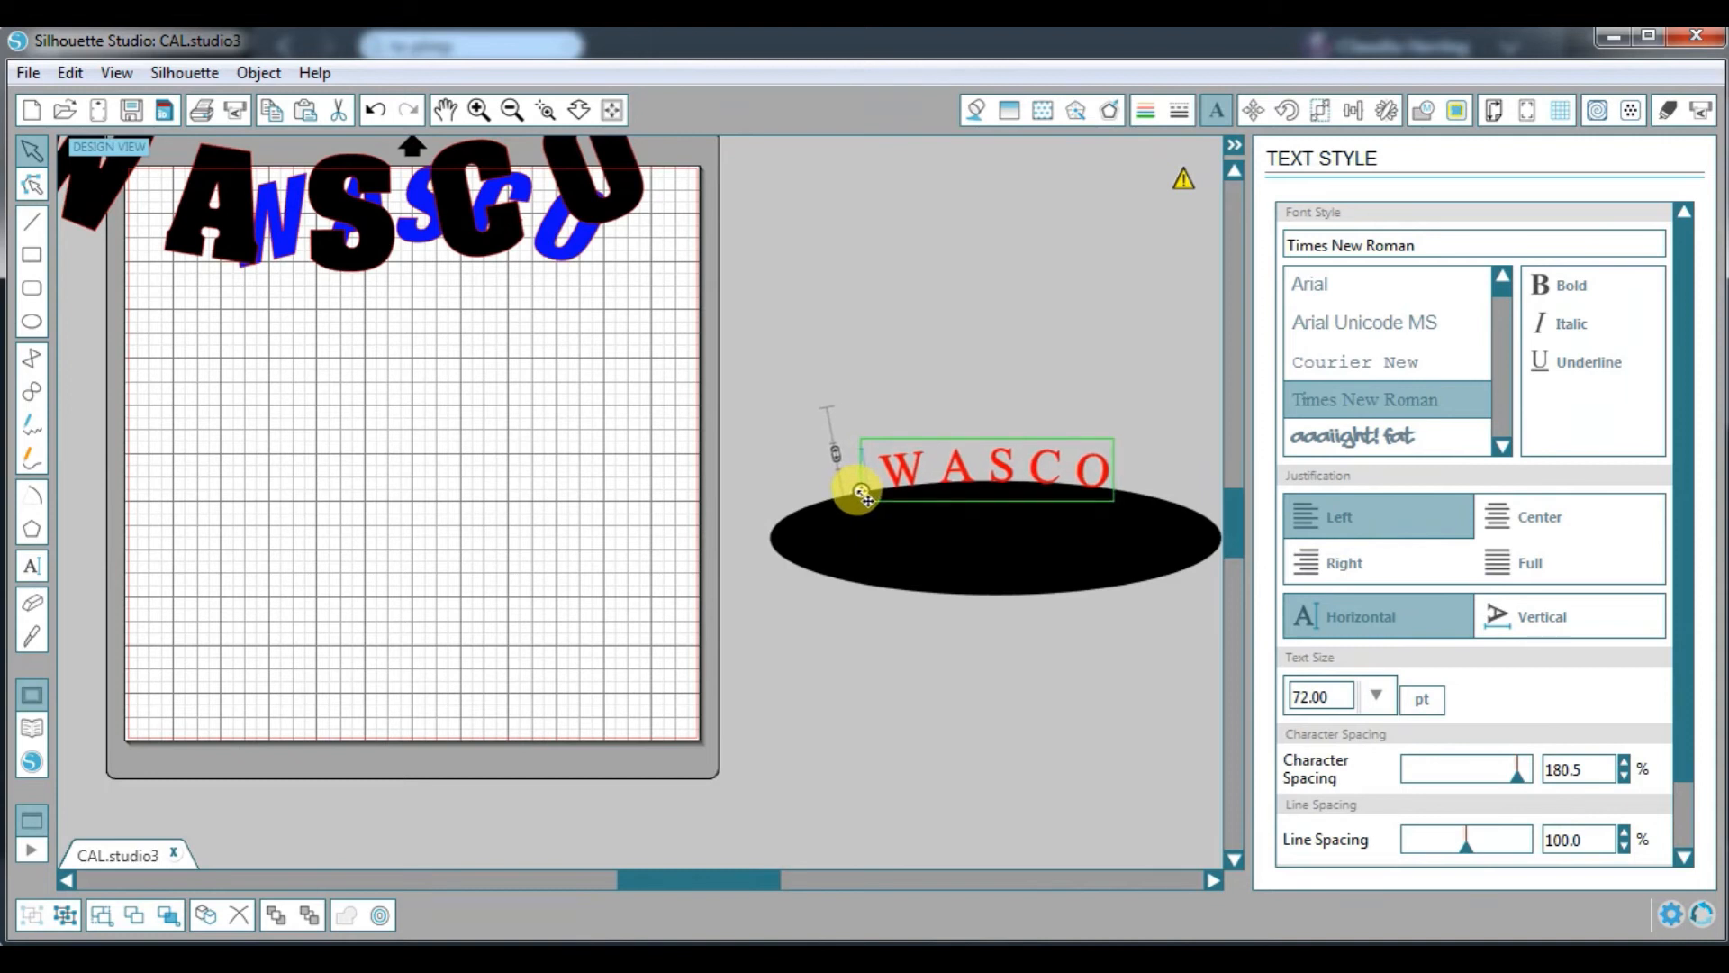
Step: Ungroup the red WASCO text and the flattened black ellipse, and move the ellipse below the letters
left_click(1048, 551)
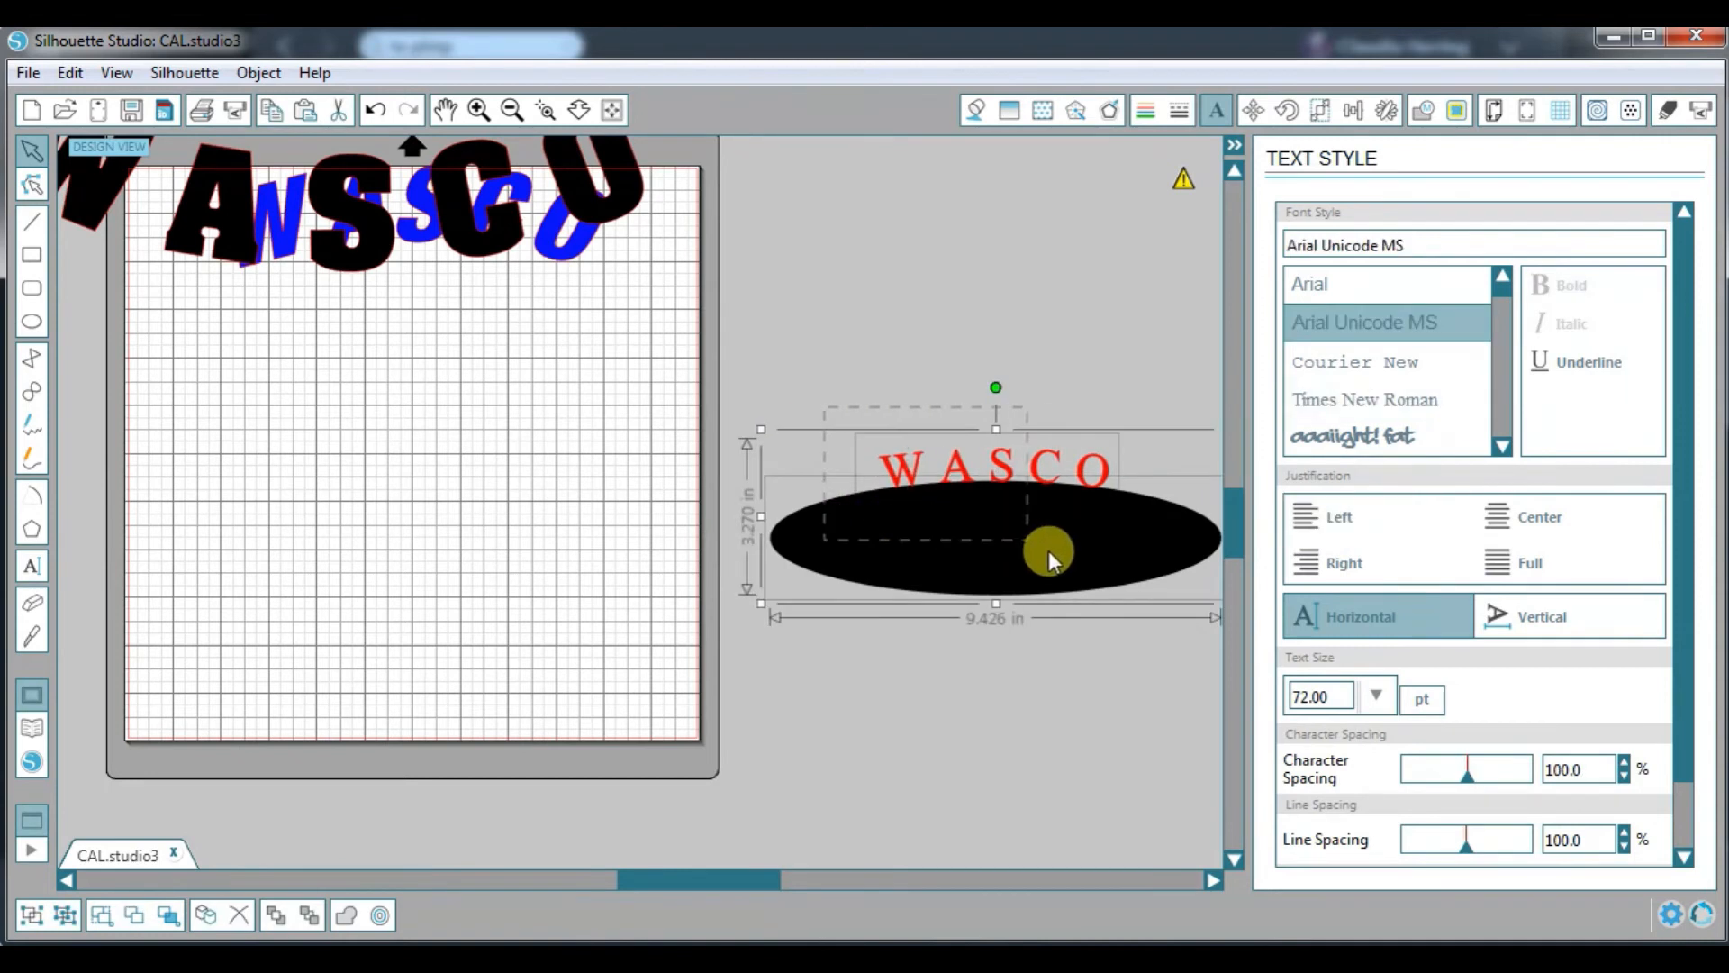
left_click_drag(1026, 498, 813, 491)
right_click(799, 486)
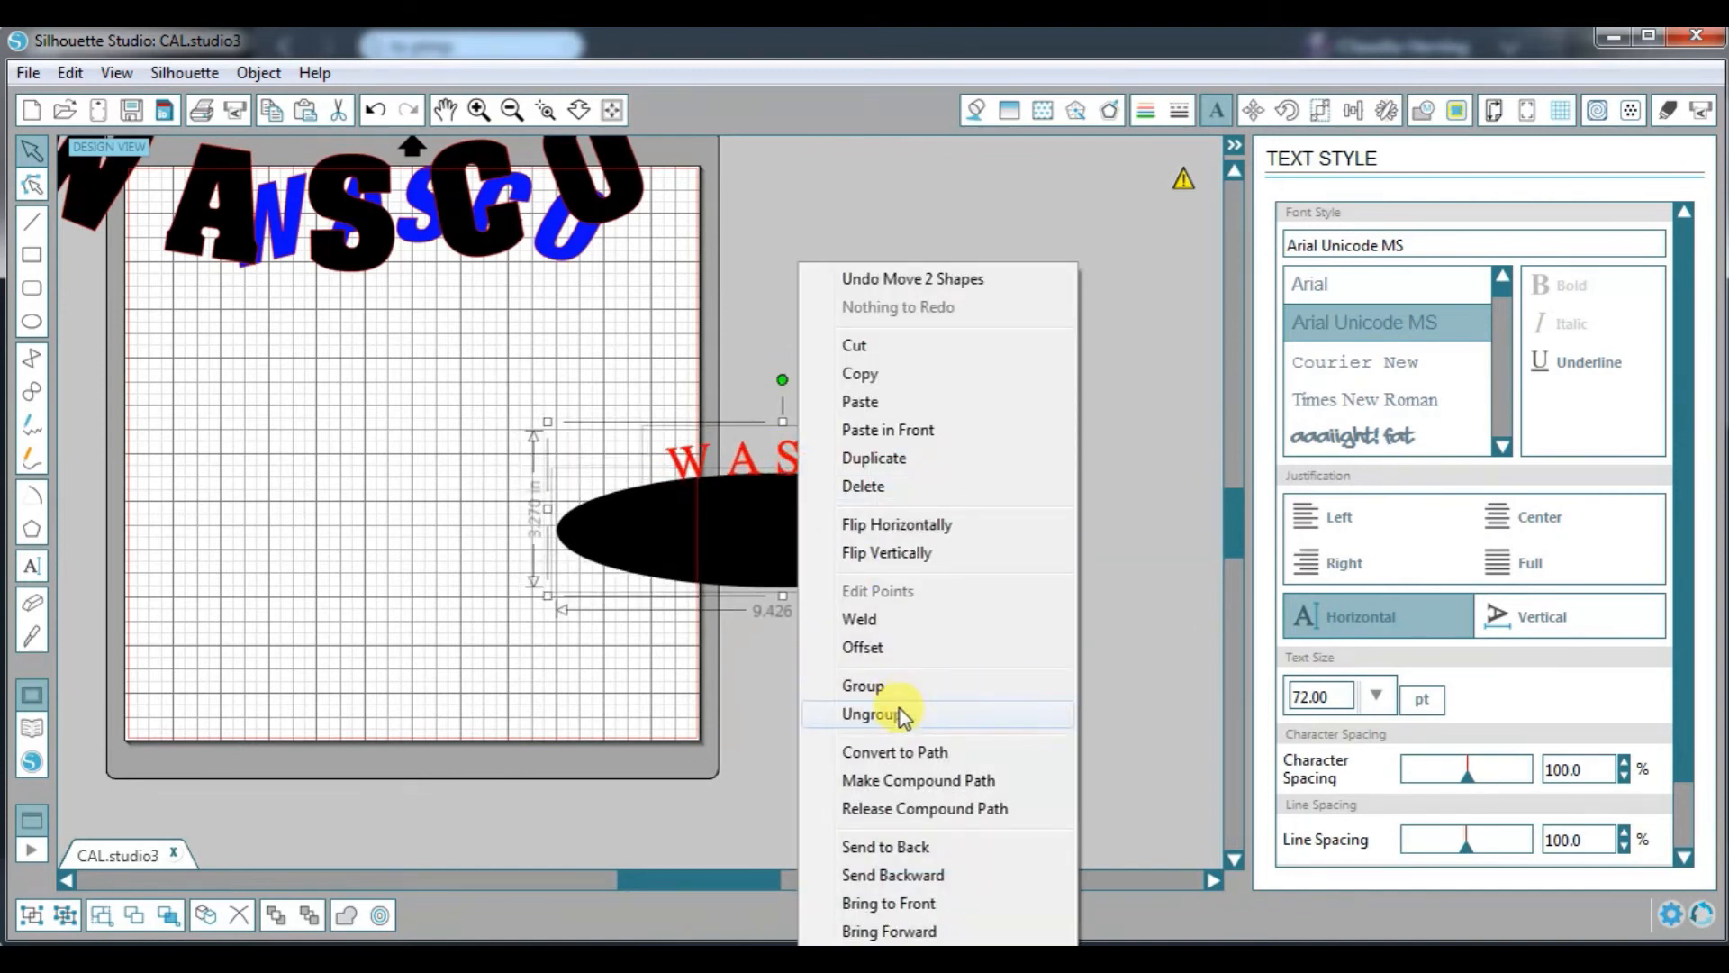
left_click(900, 712)
left_click(861, 697)
left_click_drag(829, 590, 831, 757)
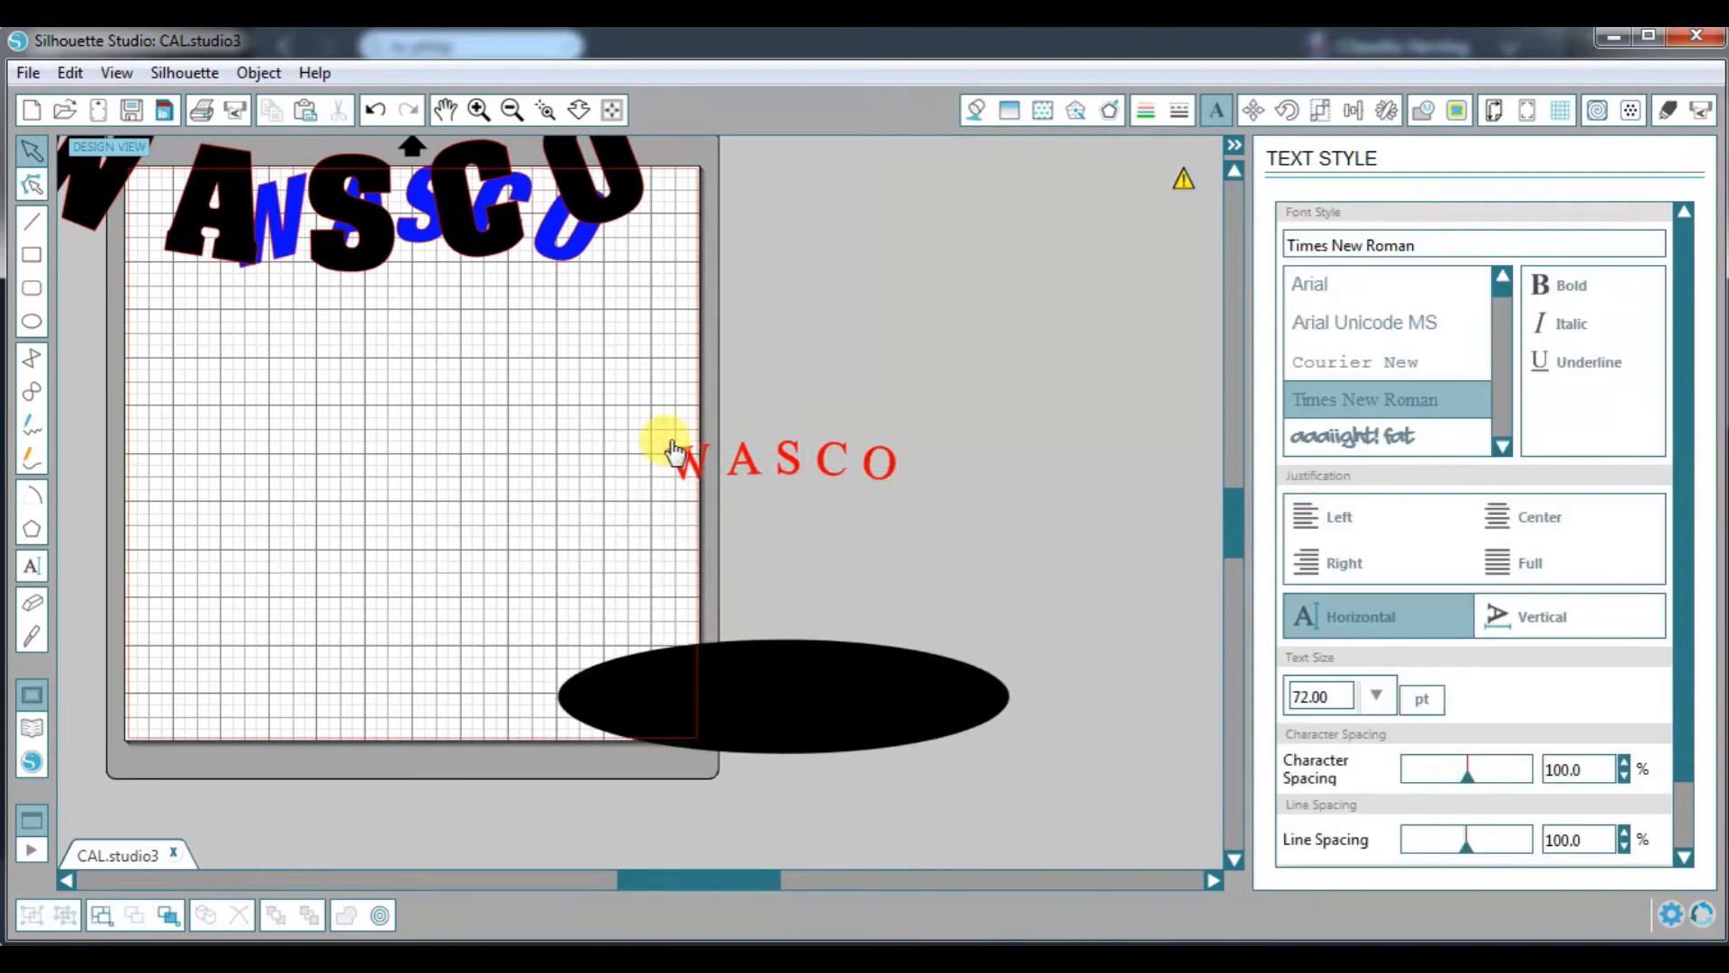
Step: Group the red WASCO letters and move them onto the page, just beneath the blue and black lettering
left_click(674, 458)
right_click(792, 466)
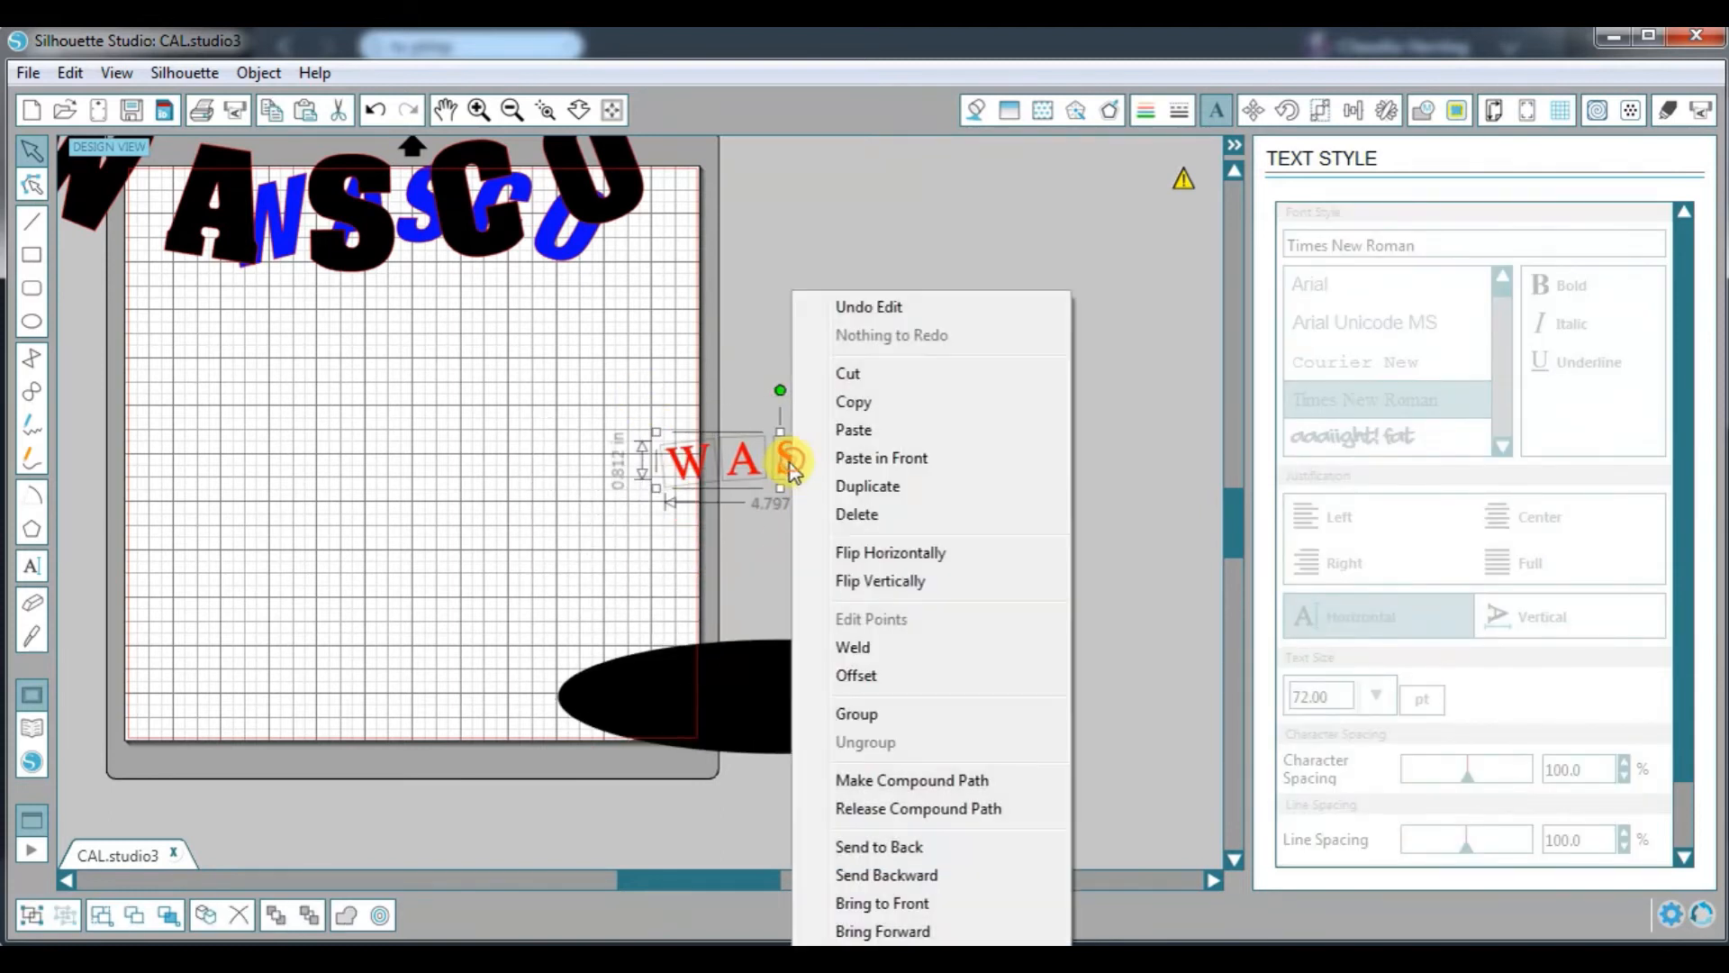
left_click(885, 721)
left_click_drag(792, 471, 413, 298)
Step: Reshape the flattened black ellipse into a tall, upright ellipse about 5.9 in wide beside the page
left_click(796, 664)
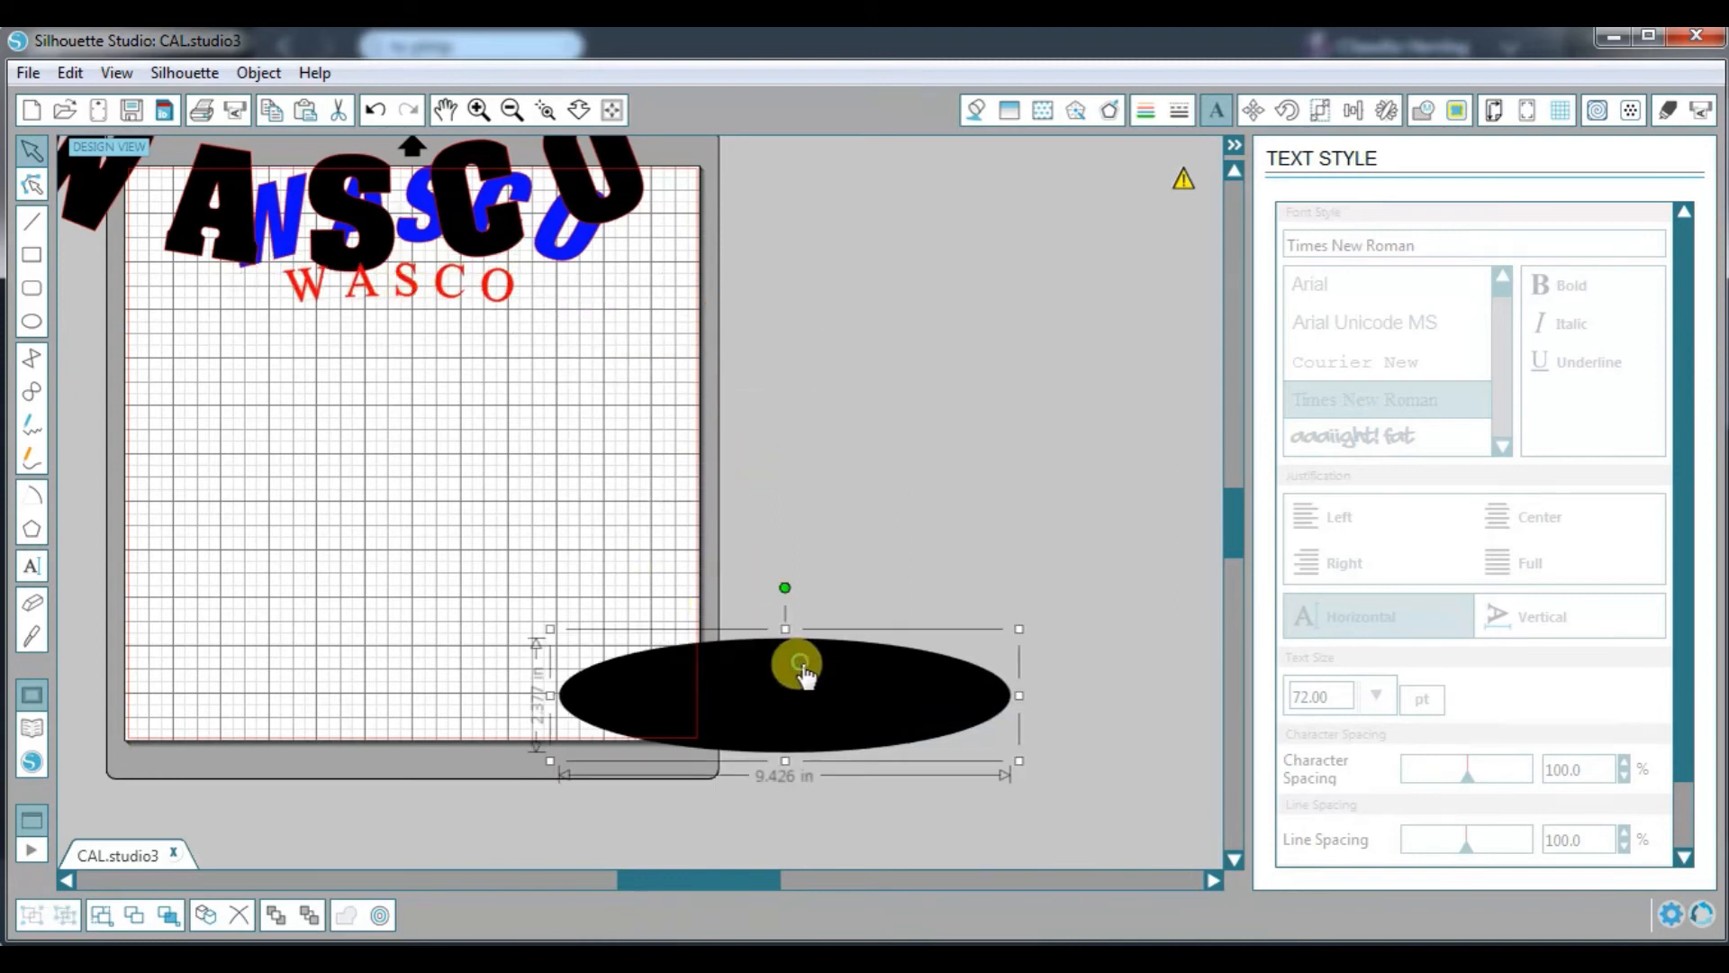
left_click_drag(789, 628, 786, 296)
left_click_drag(1017, 530, 950, 592)
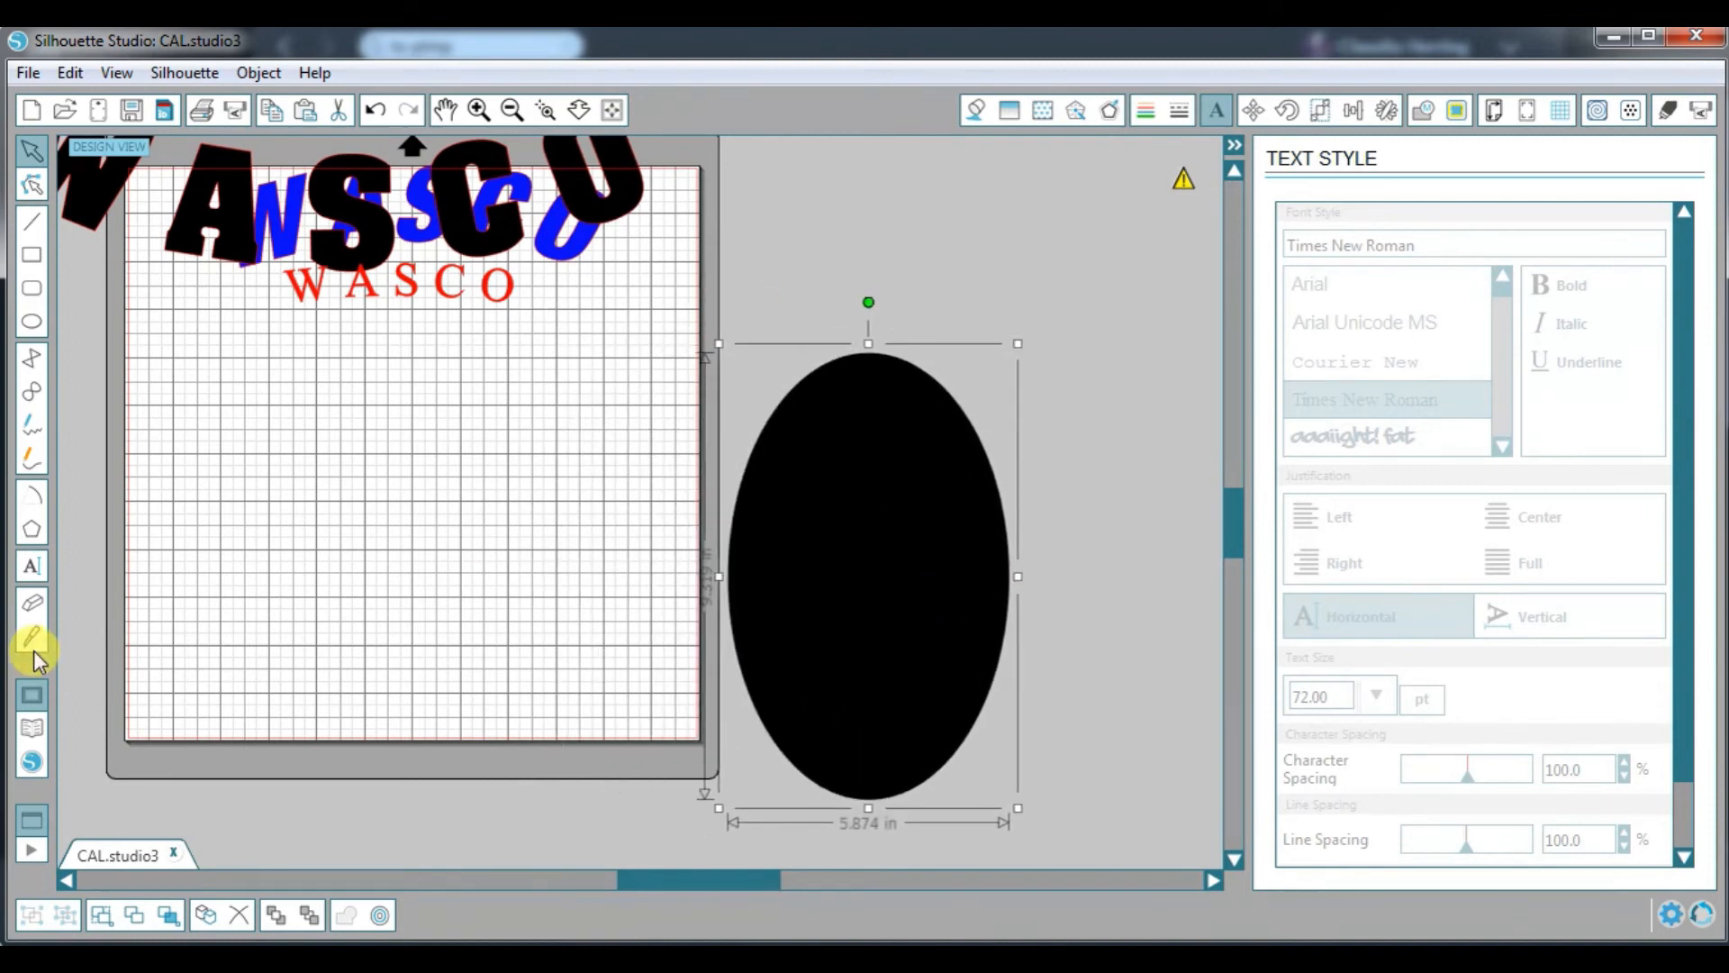
Step: Add a fourth "WASCO" text on the lower part of the page and fill it yellow
left_click(31, 567)
left_click(267, 560)
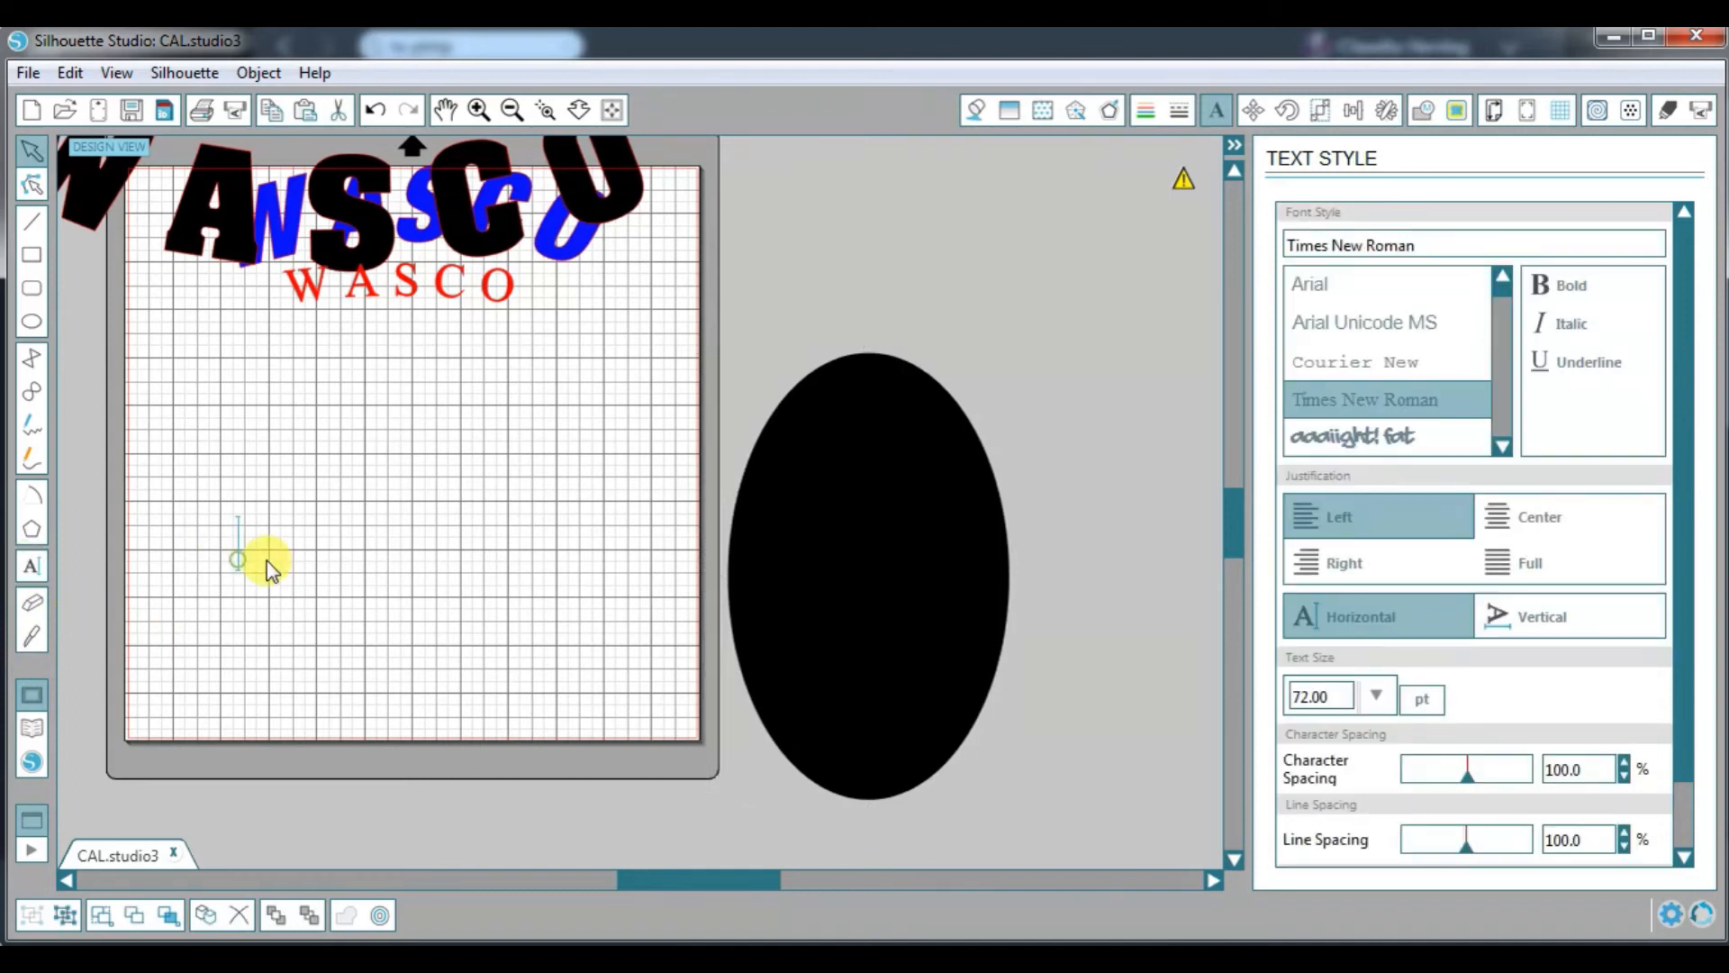
type("WASCO")
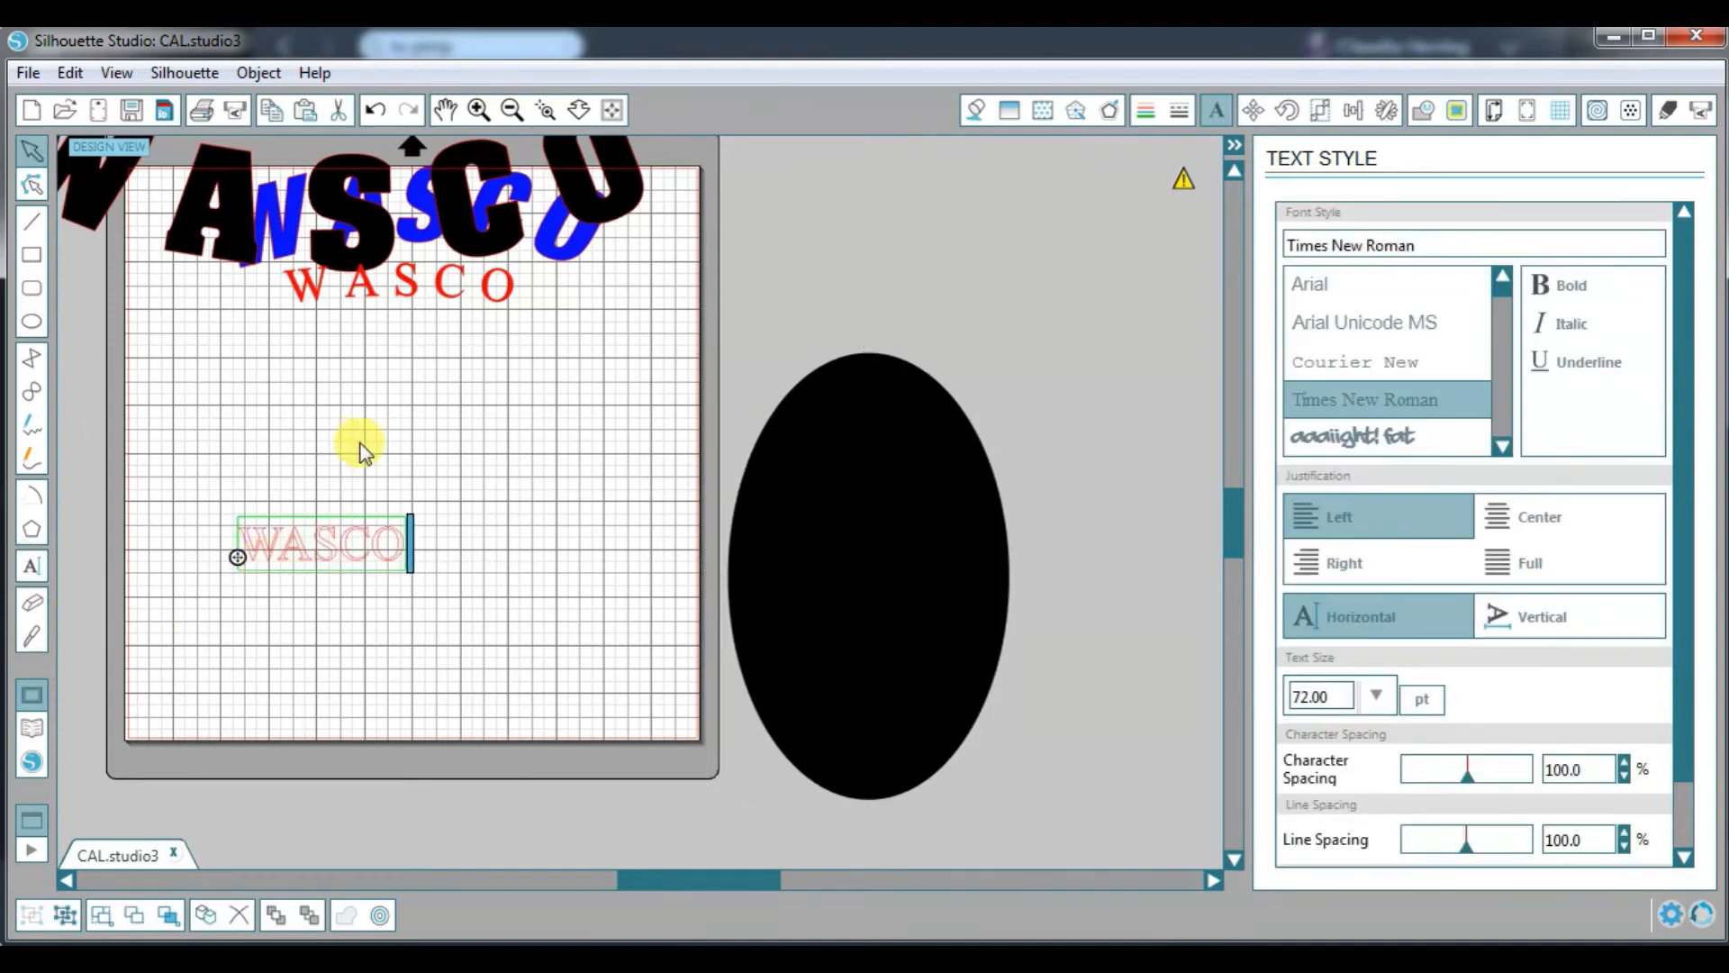
left_click(474, 452)
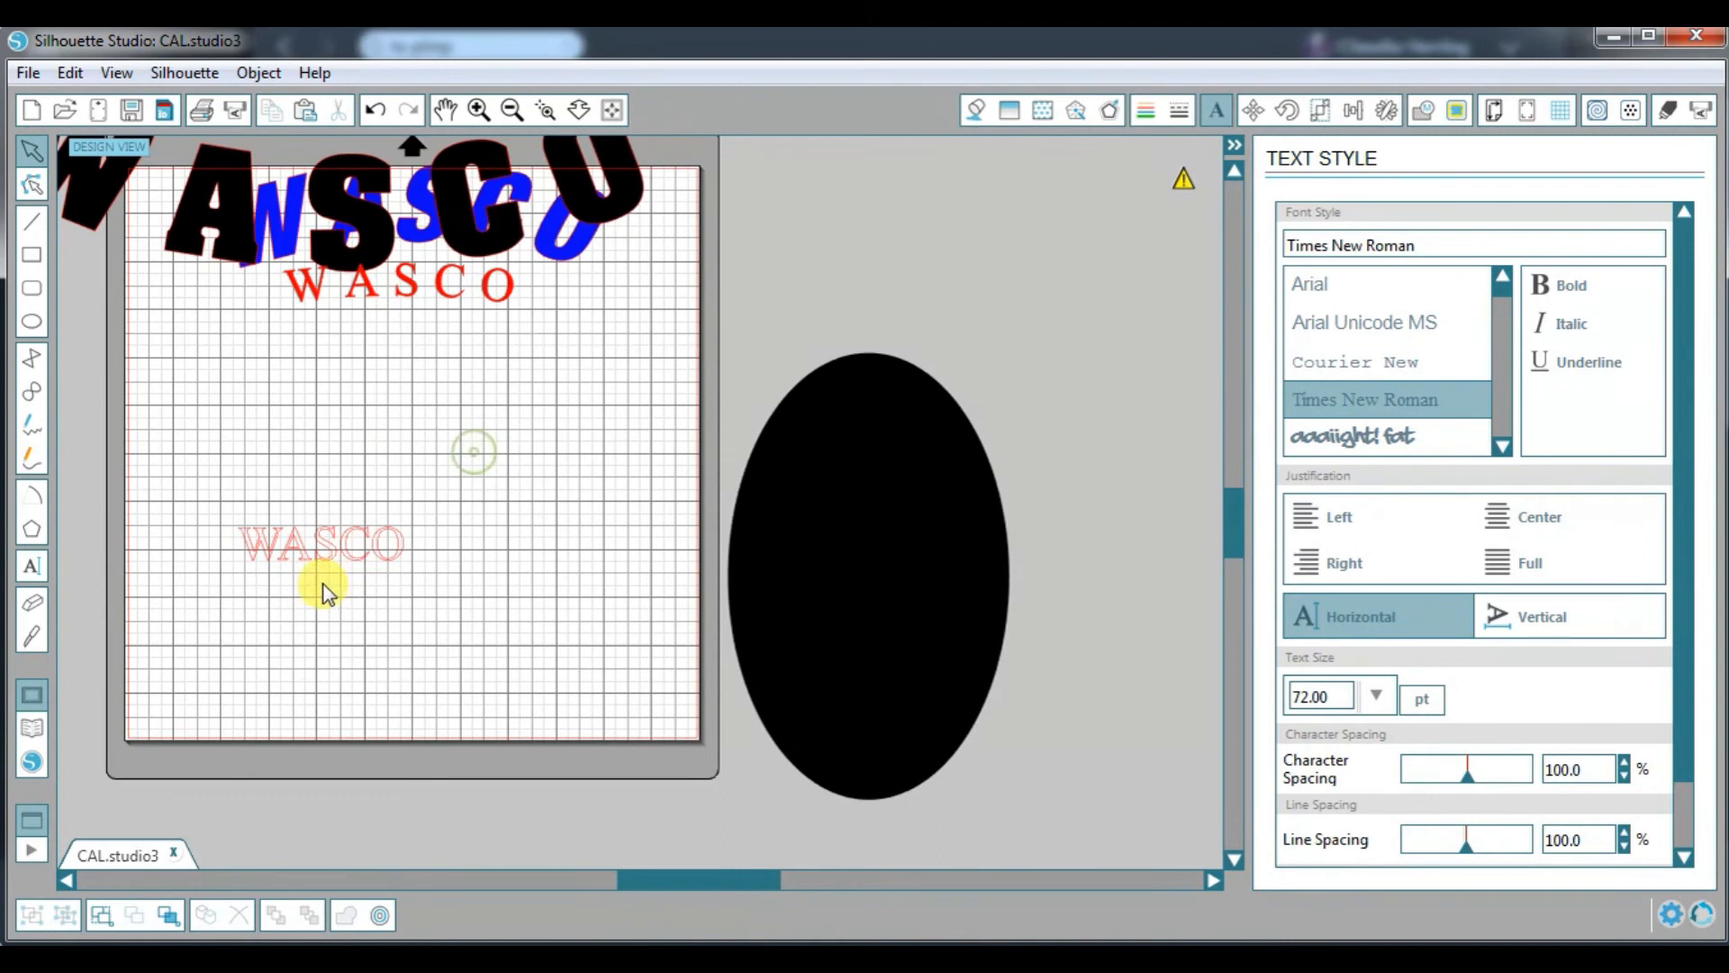
left_click_drag(343, 559, 425, 567)
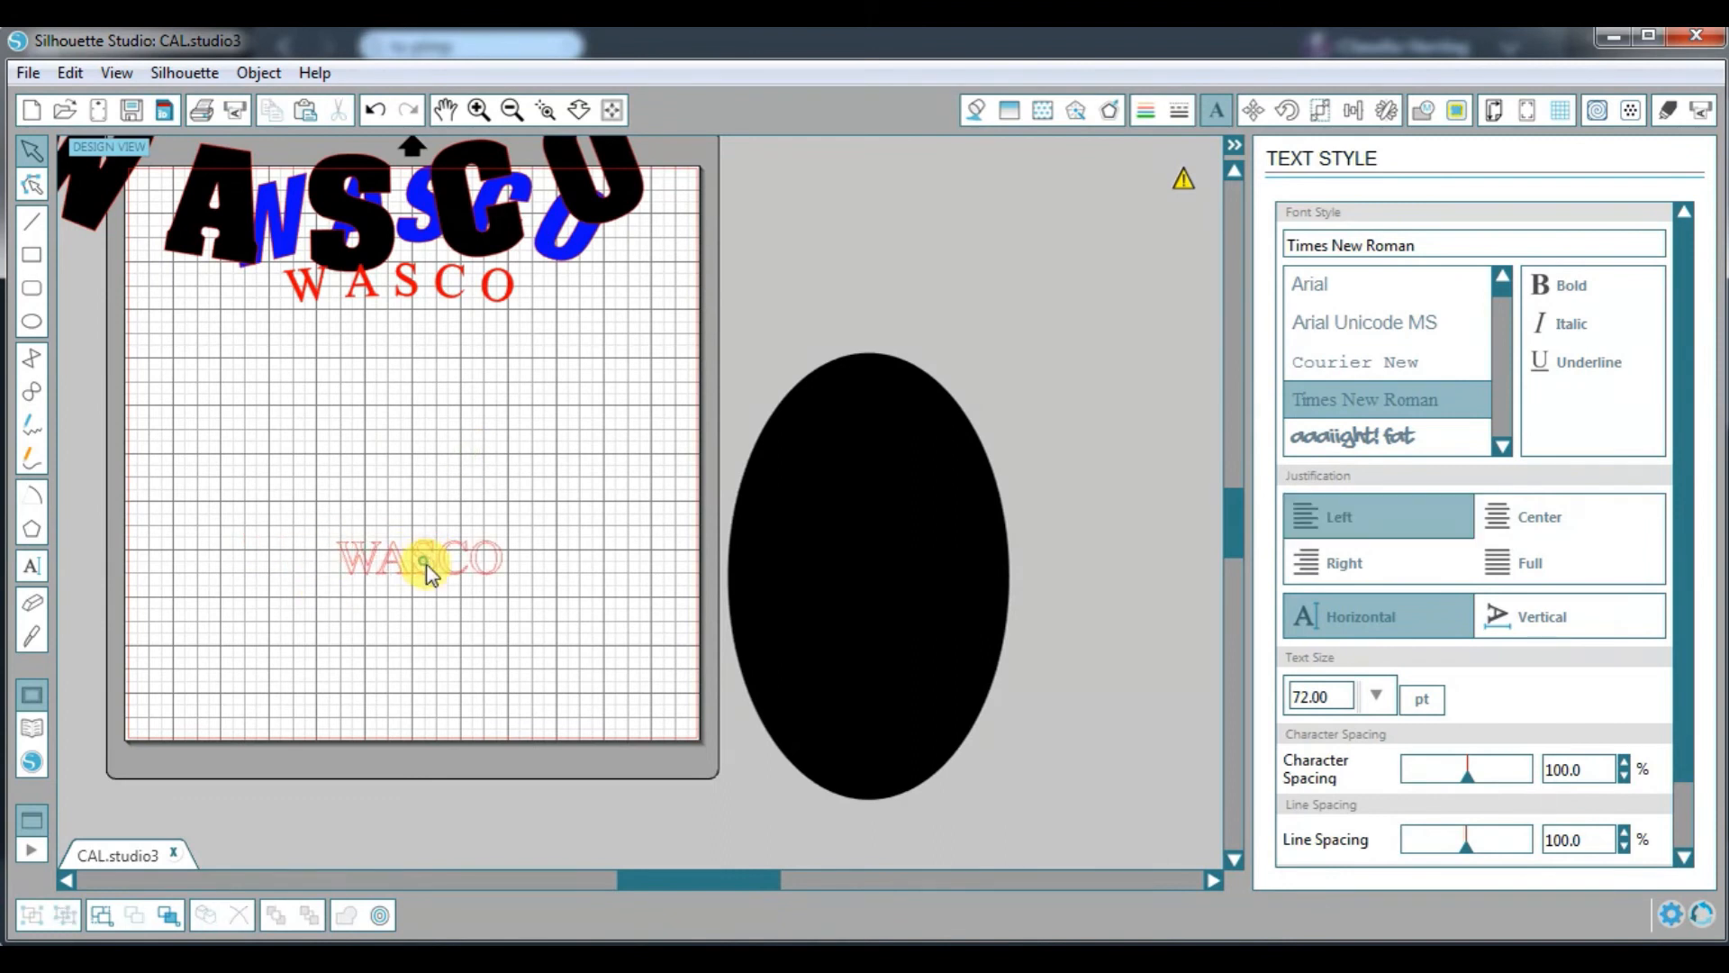
left_click(976, 110)
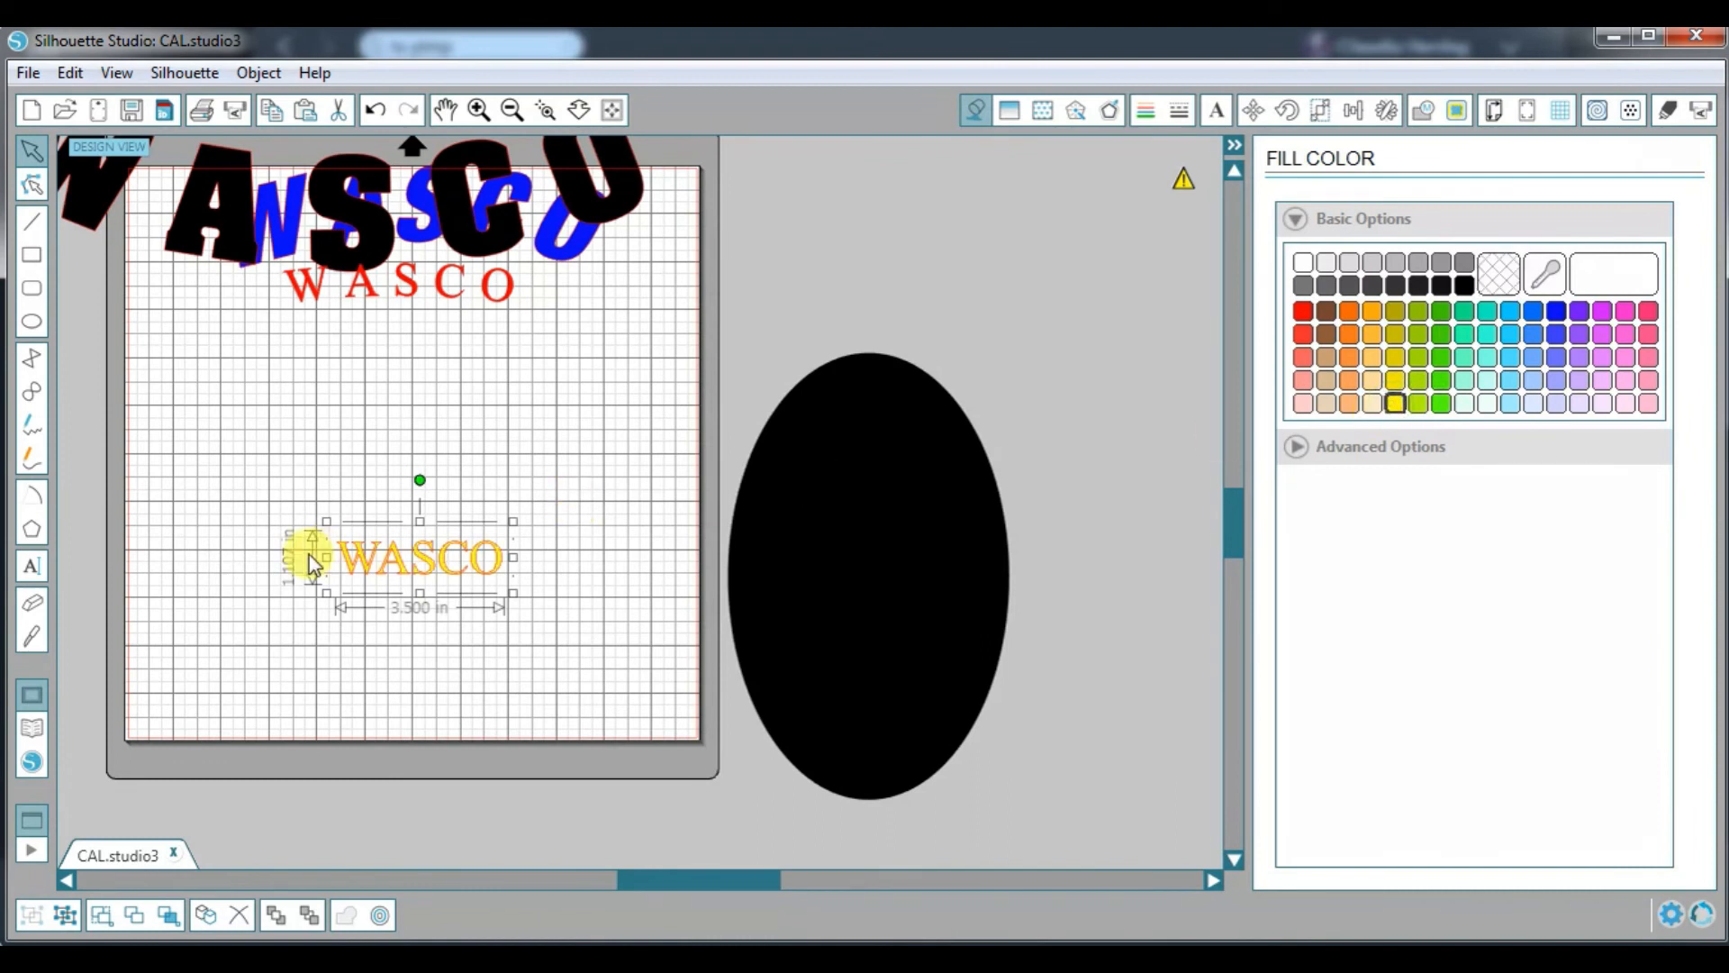
Step: Move the yellow WASCO text above the tall ellipse and curve it centred along the ellipse's upper edge
left_click_drag(385, 569, 830, 313)
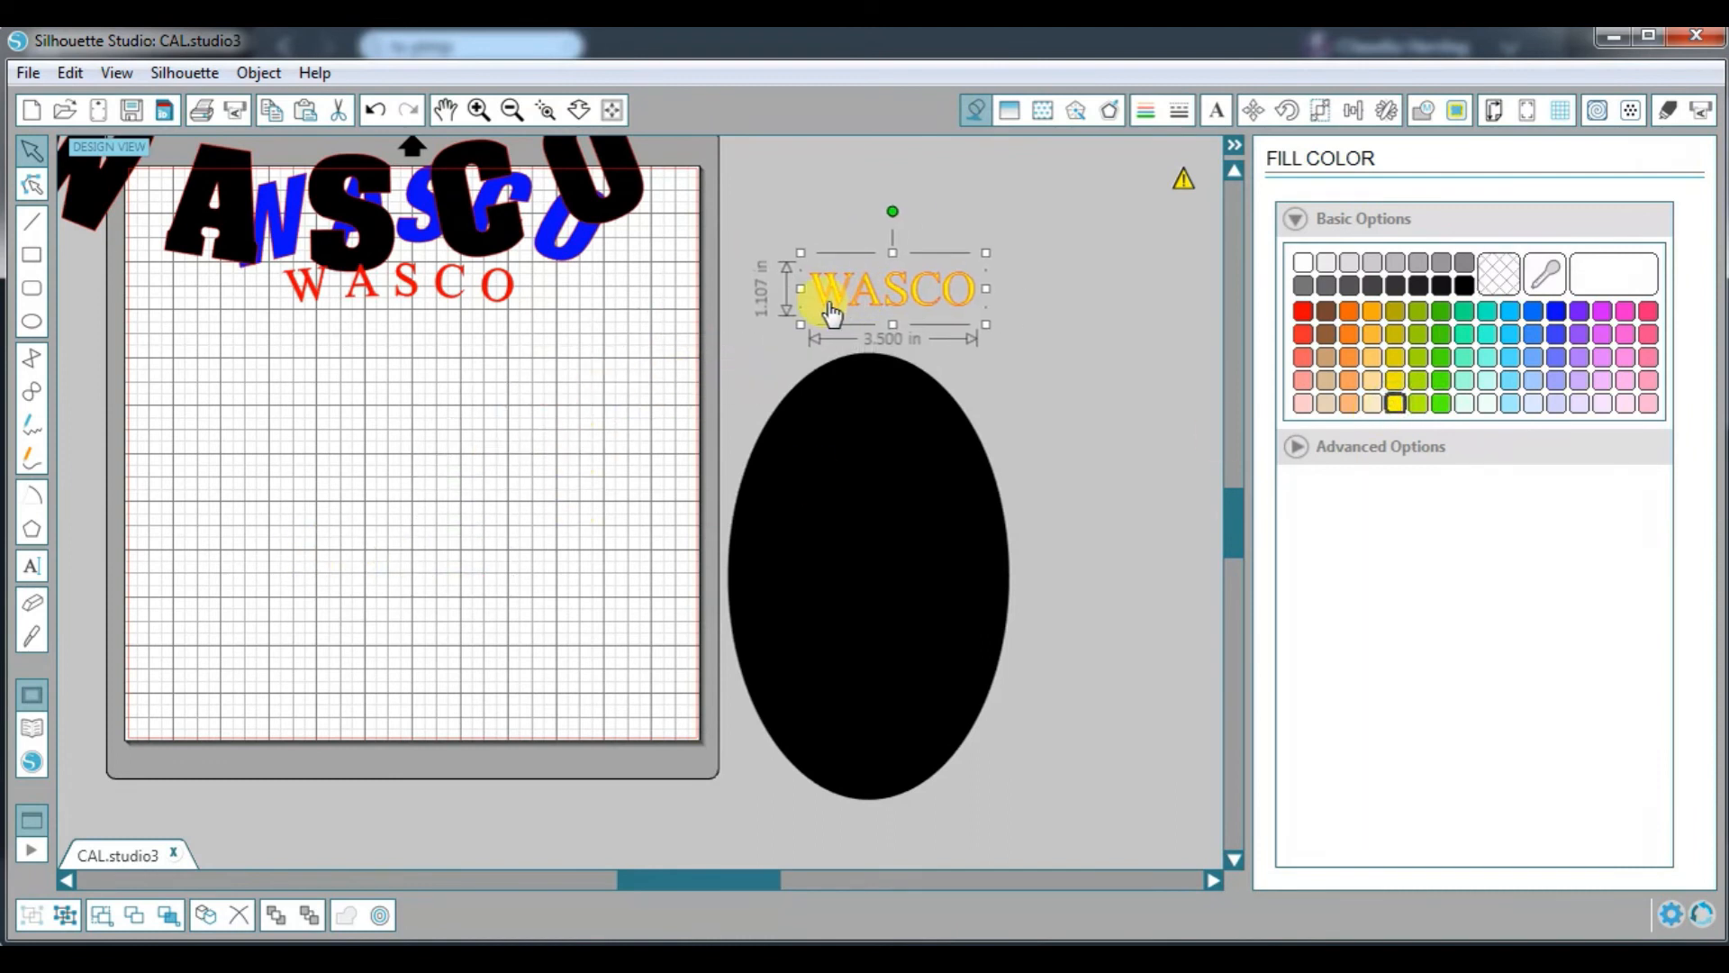
double_click(829, 311)
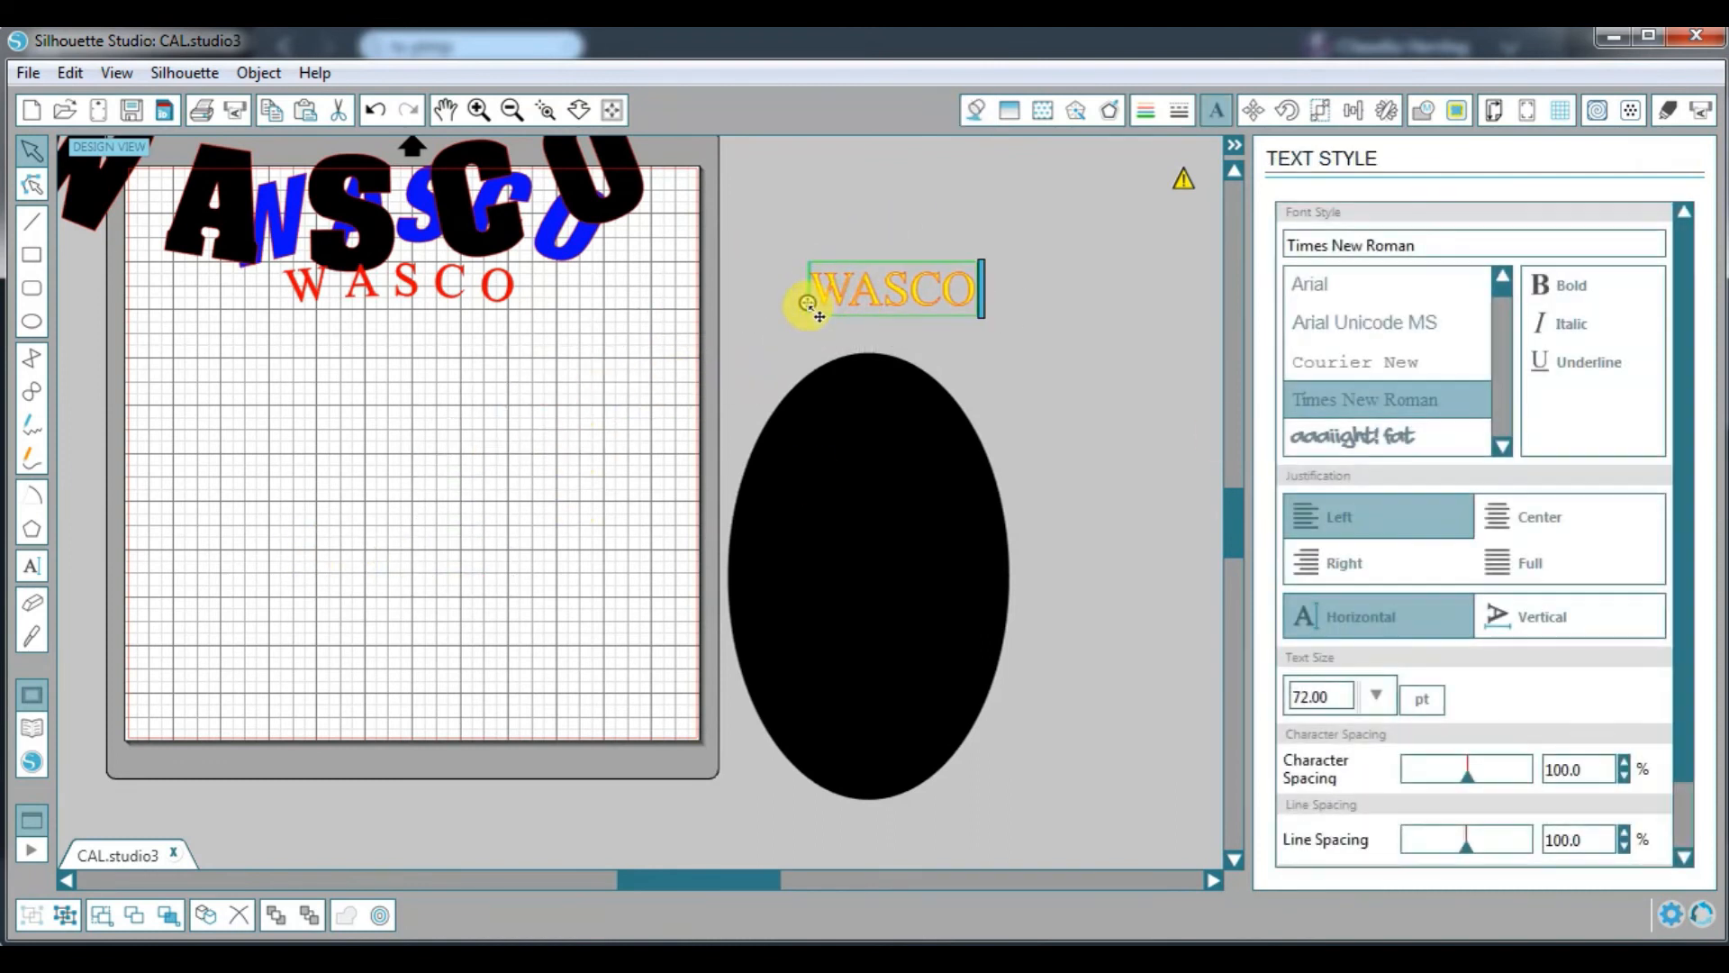
left_click_drag(809, 318, 802, 399)
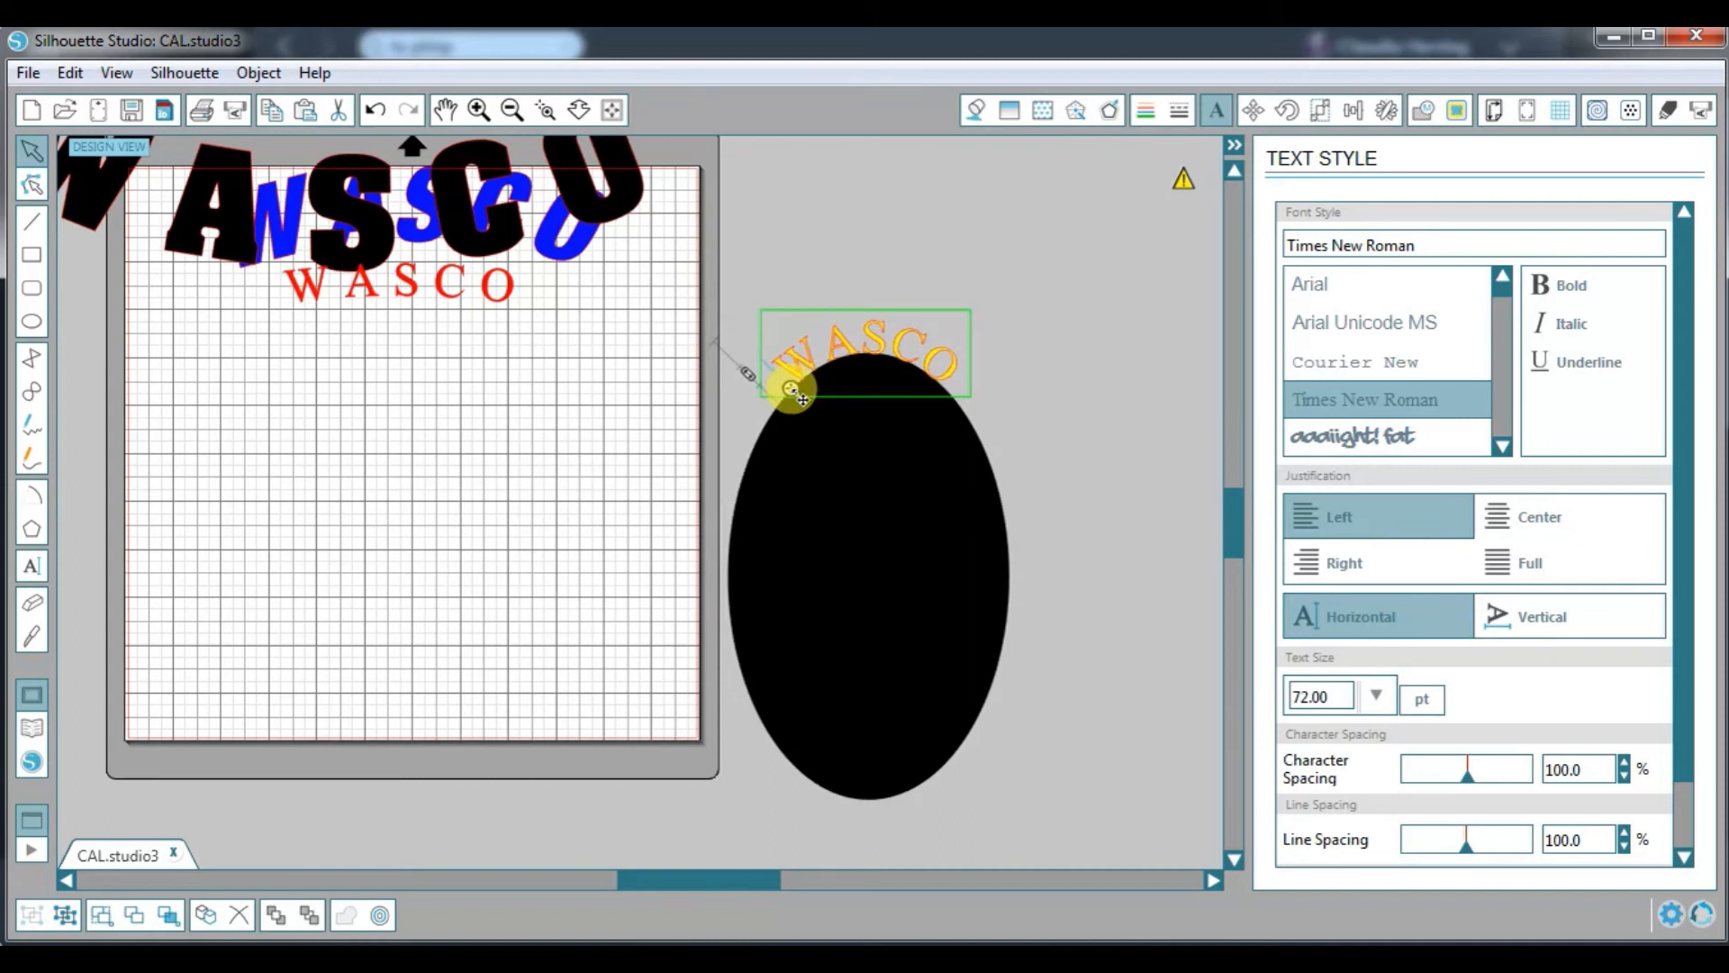
left_click(635, 362)
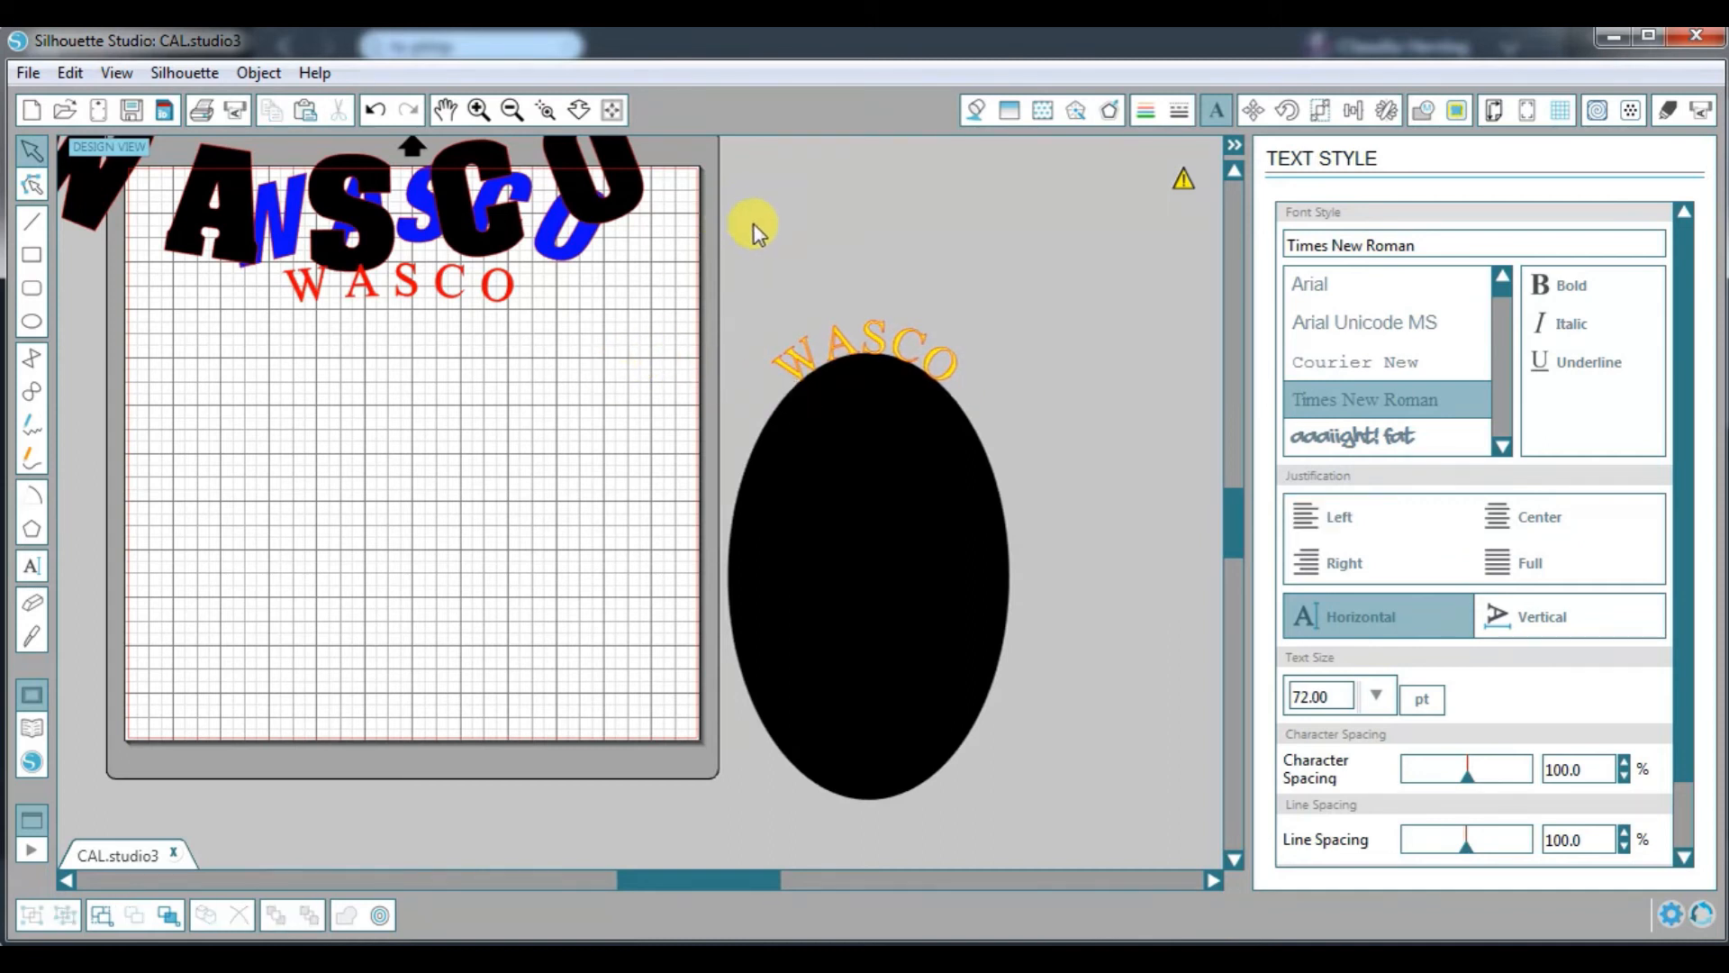
Step: Ungroup the yellow WASCO text and the tall ellipse, and move the ellipse down away from the letters
left_click(947, 458)
right_click(890, 442)
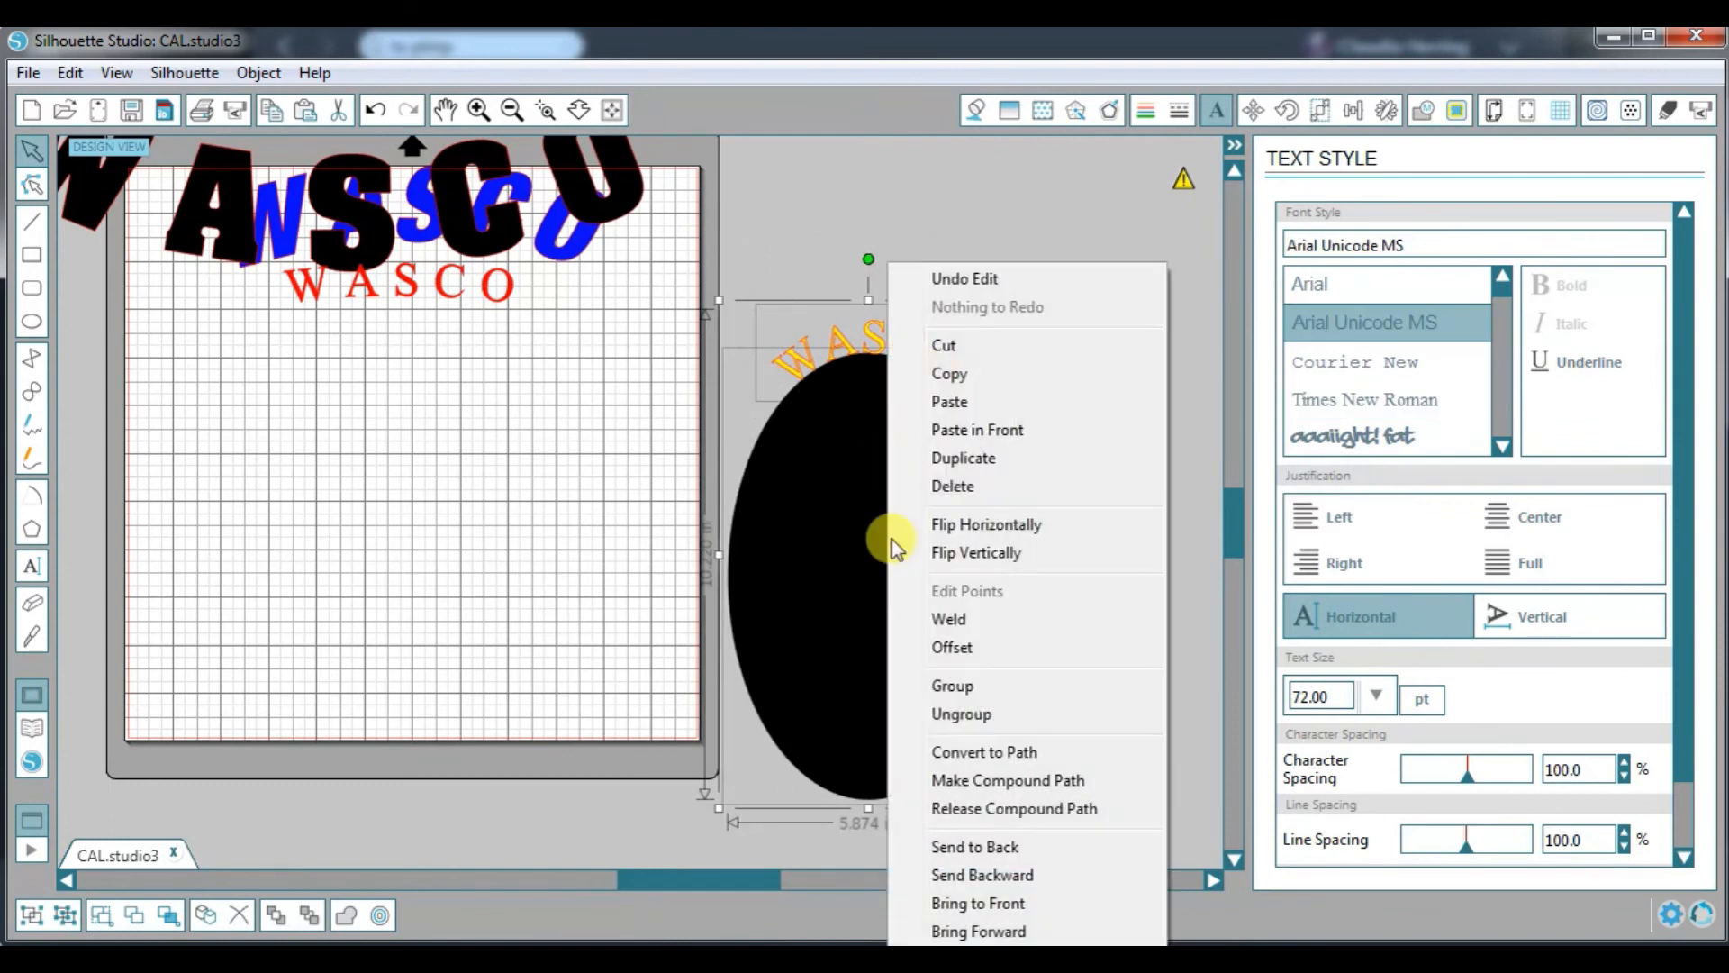
left_click(986, 711)
left_click(1068, 636)
left_click_drag(928, 535, 919, 687)
left_click(782, 517)
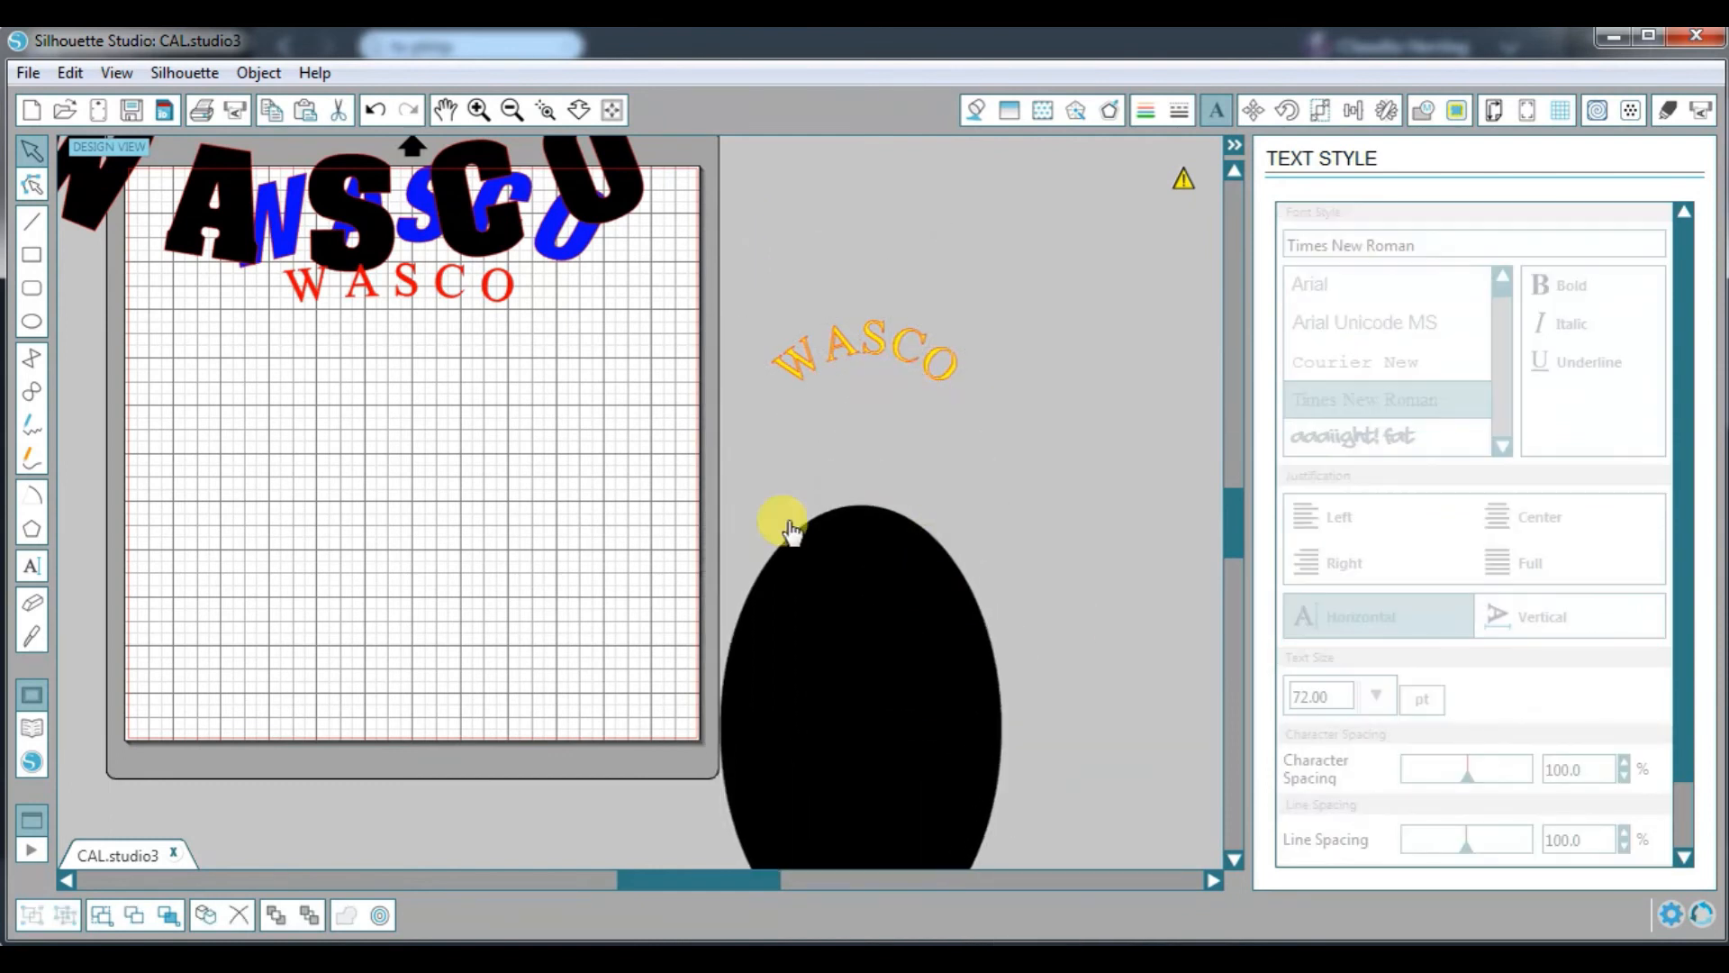
Step: Group the yellow WASCO letters and move them onto the page below the red lettering
left_click_drag(715, 300, 960, 416)
right_click(880, 346)
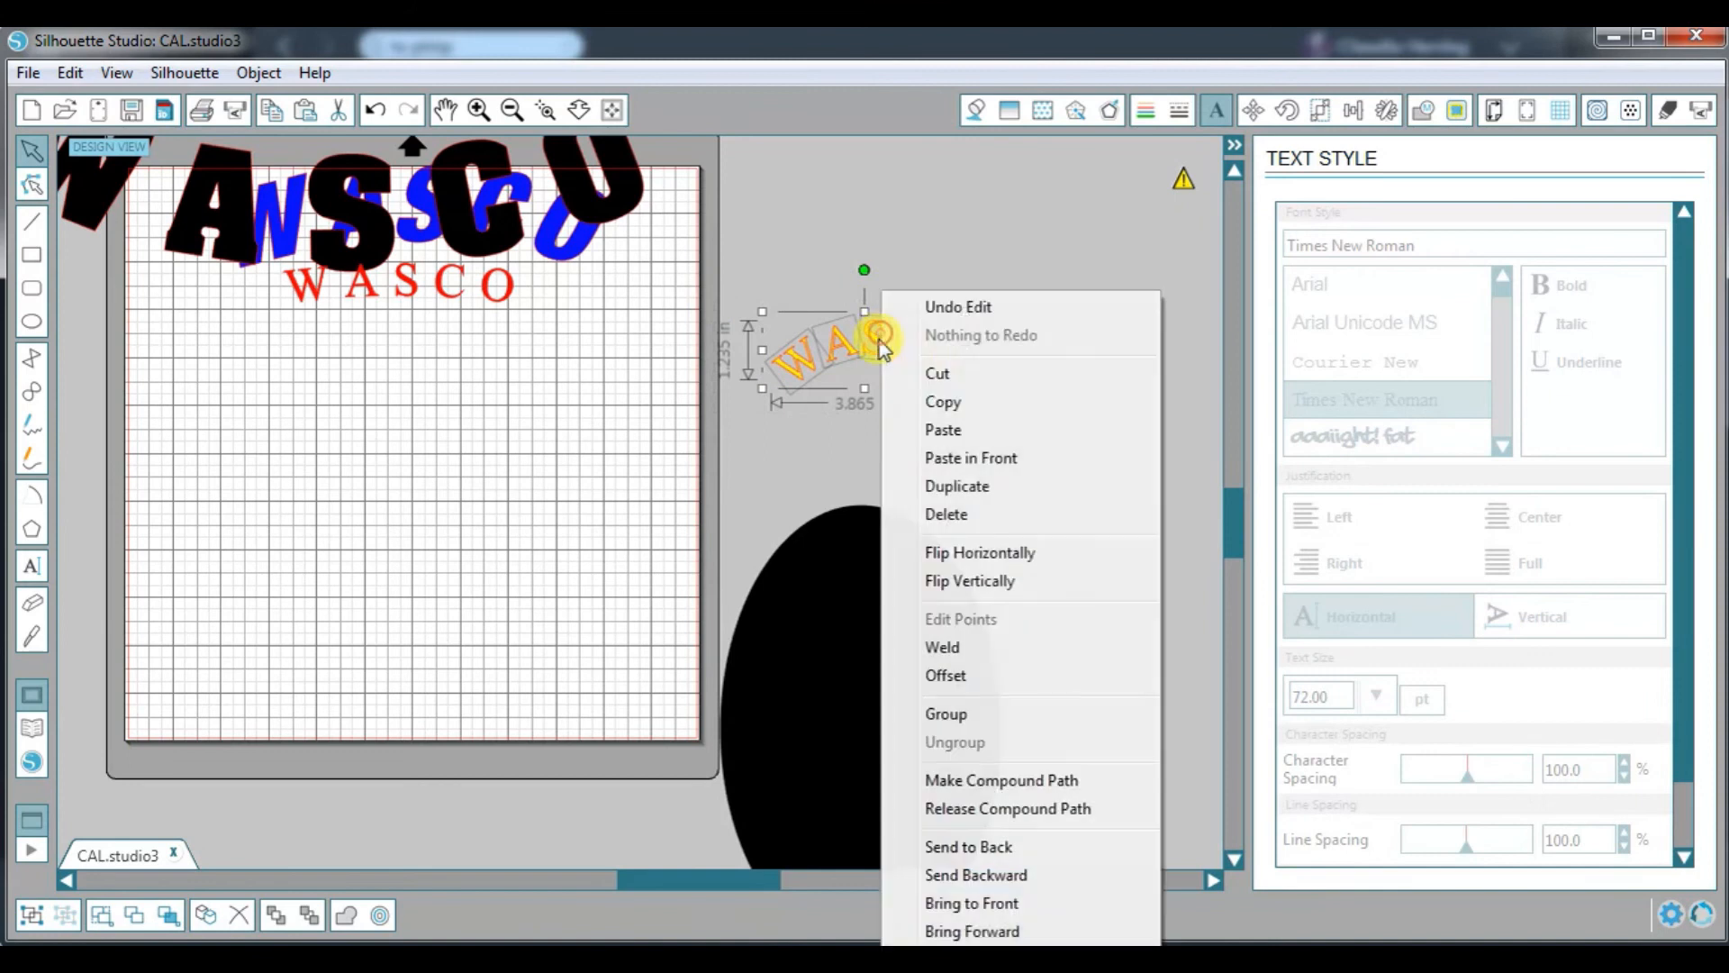
left_click(946, 713)
left_click_drag(869, 354, 432, 437)
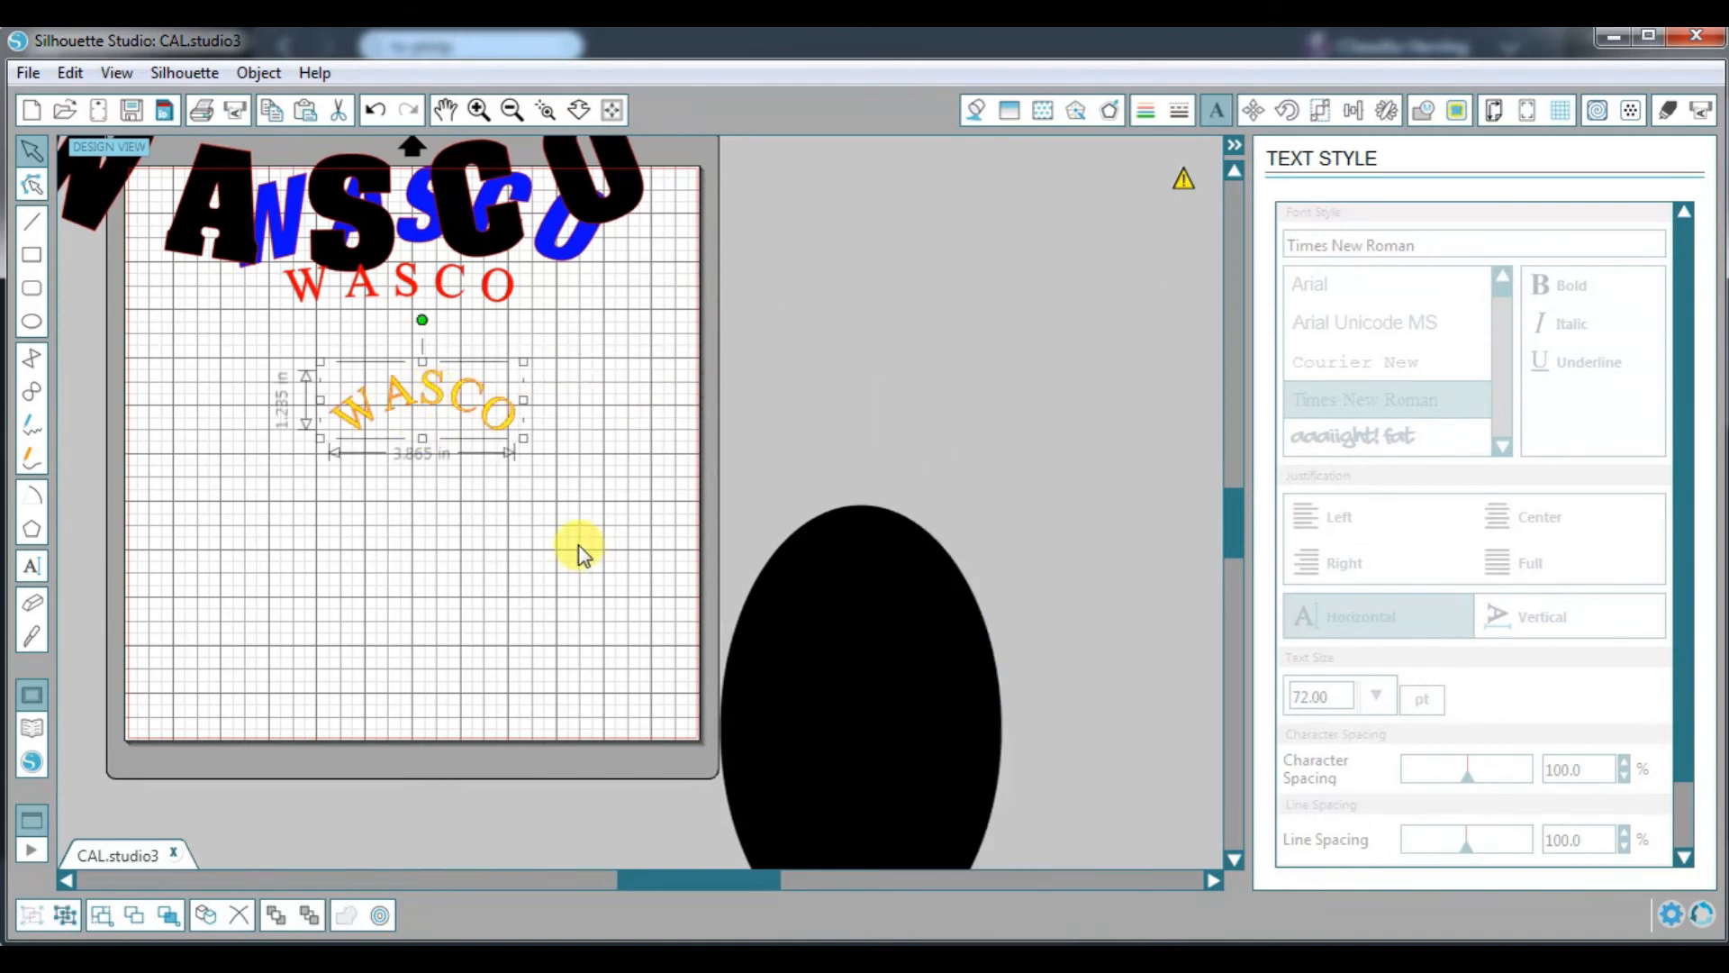